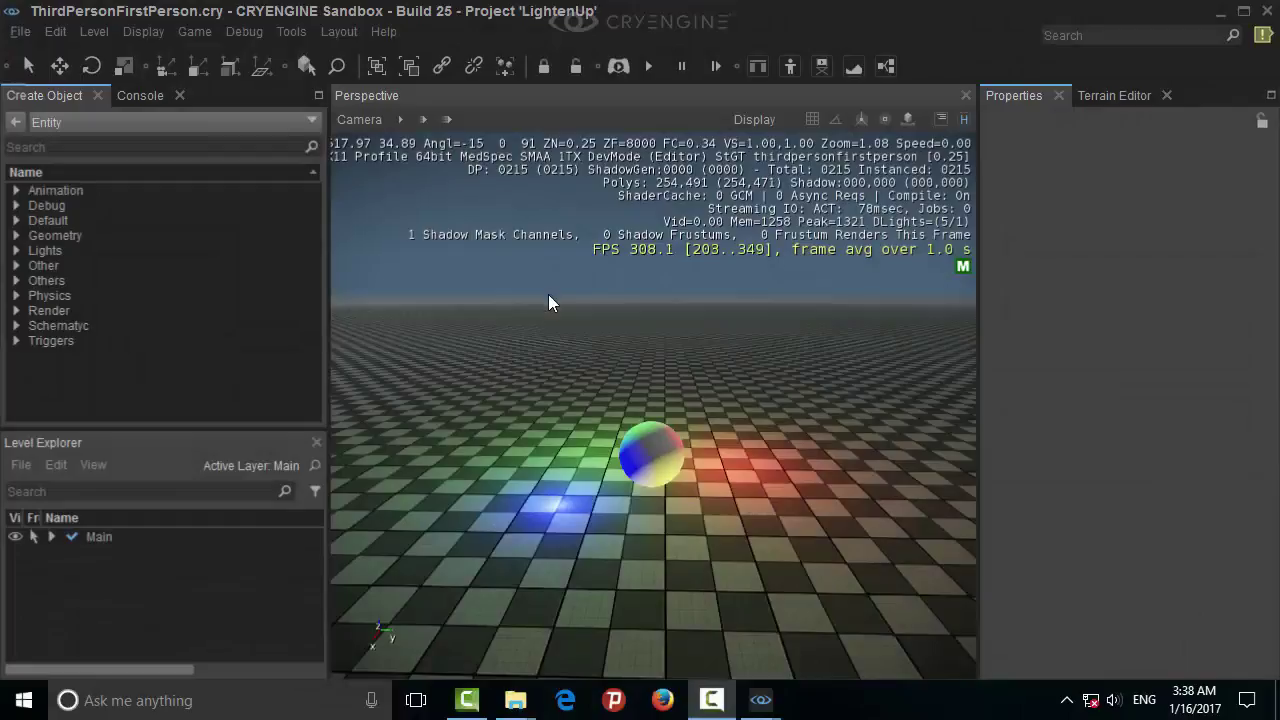
- Bring up the Schematyc editor and select the Root > Samples > LightenUp folder
mouse_move(774, 712)
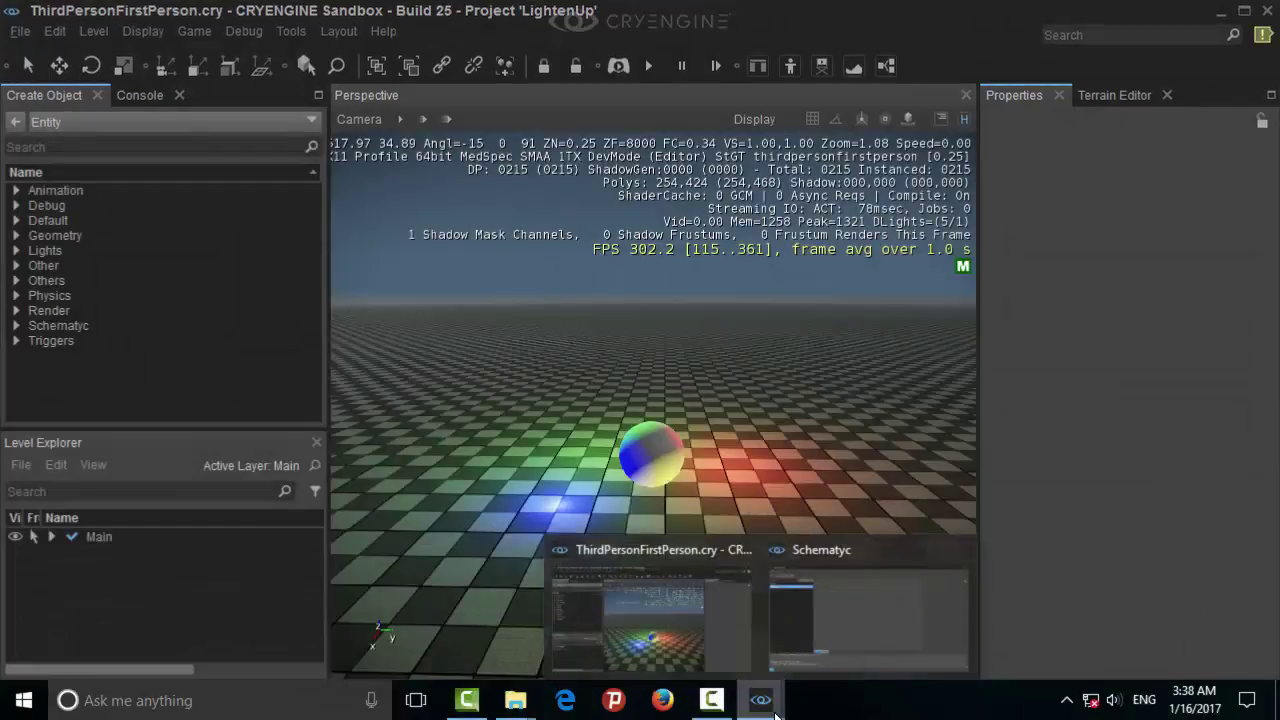
click(863, 608)
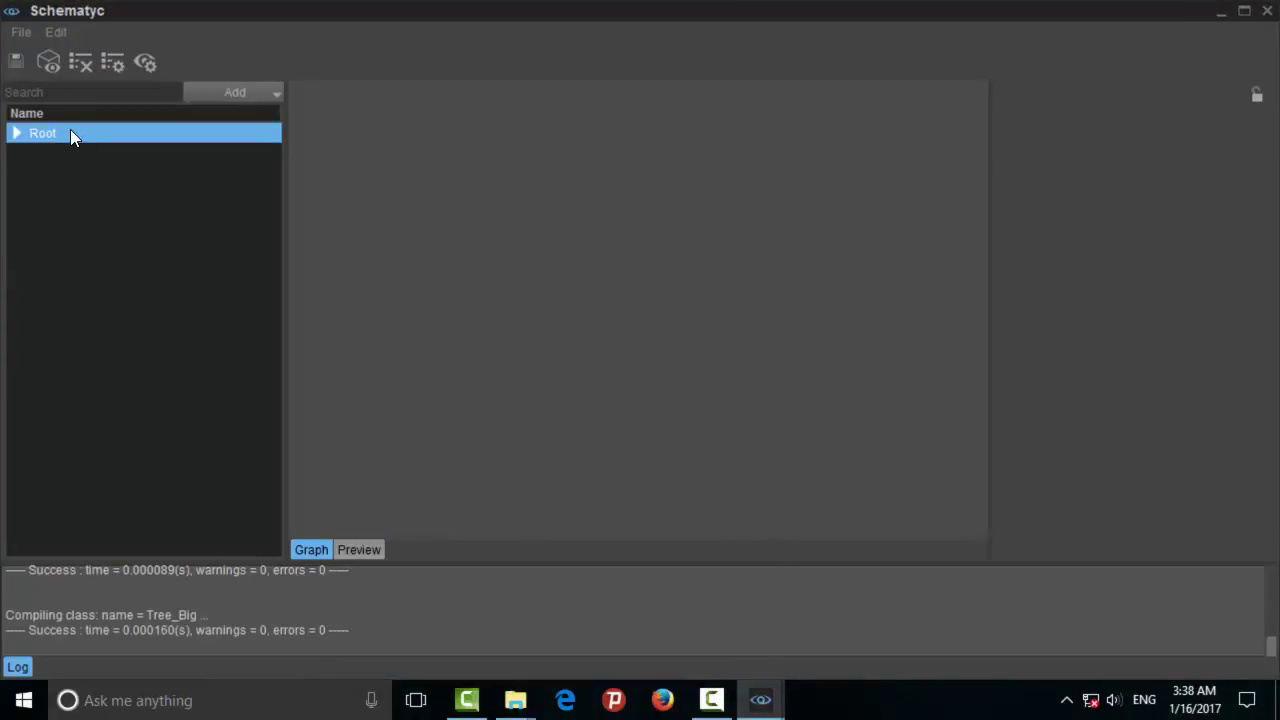
click(16, 133)
click(38, 152)
click(57, 173)
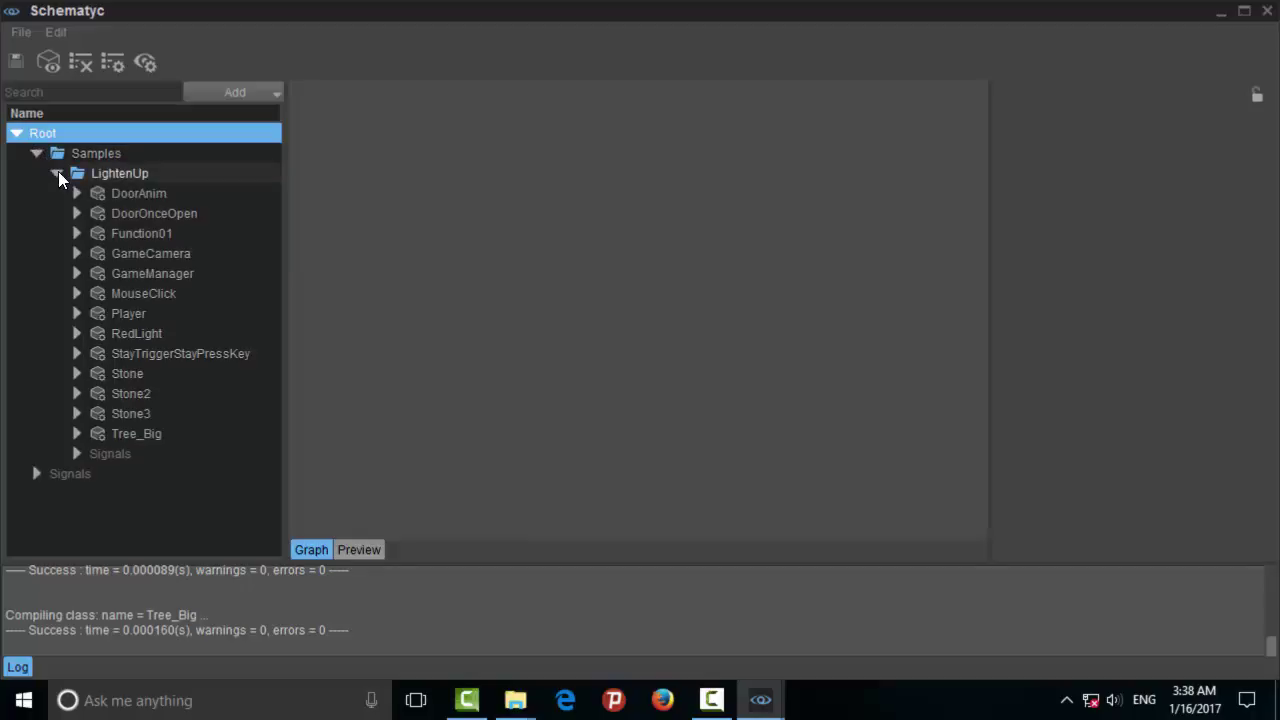
click(130, 176)
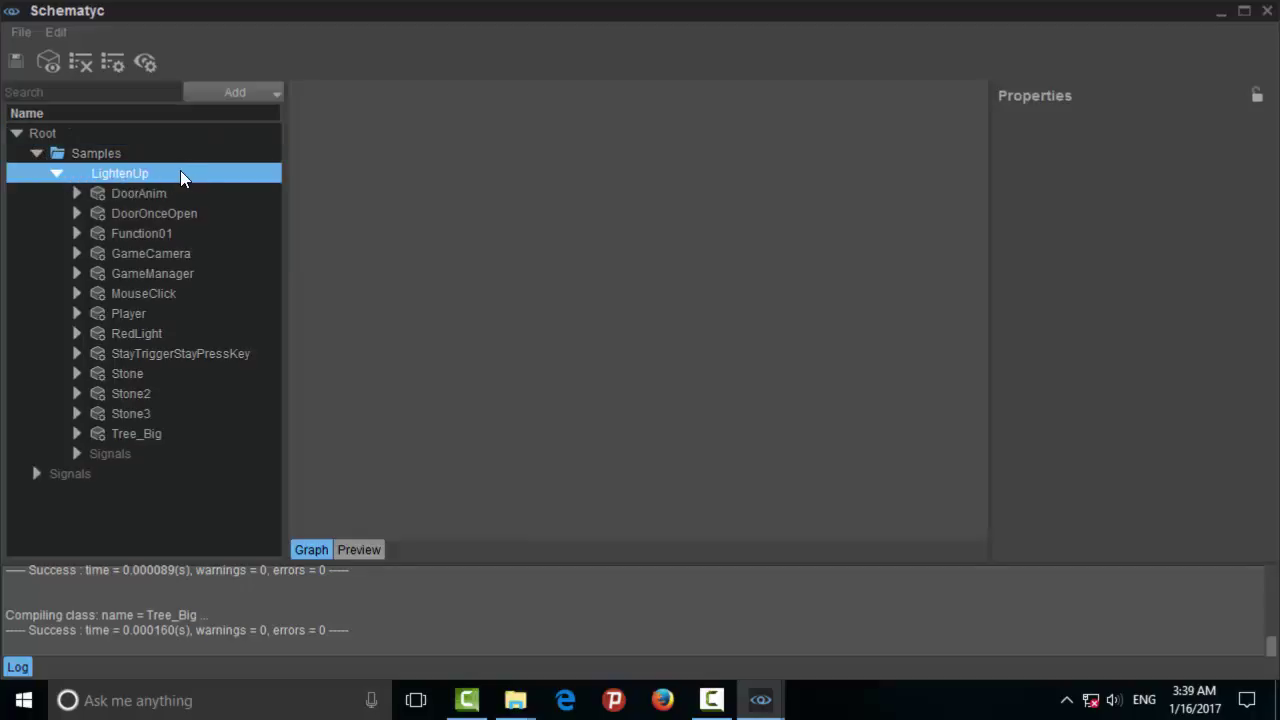
- Add a new class named AudioTrigger in LightenUp and expand it
click(226, 94)
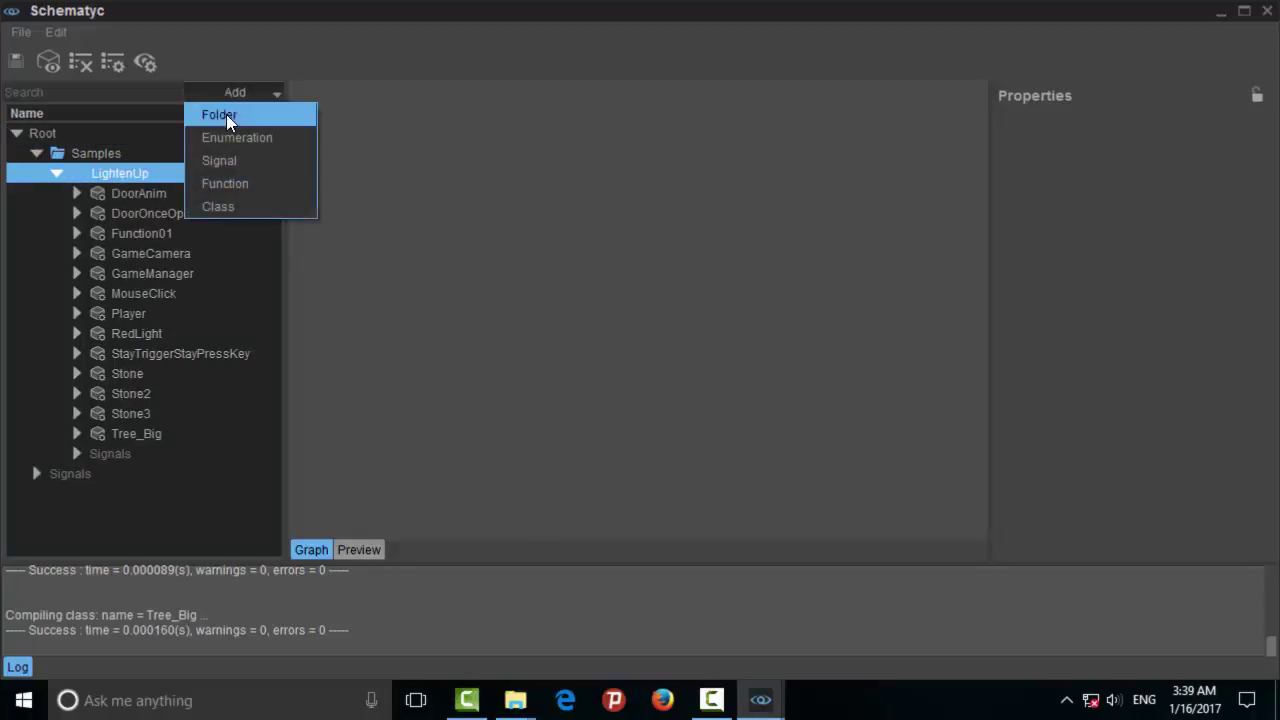
click(238, 205)
text(AudioT)
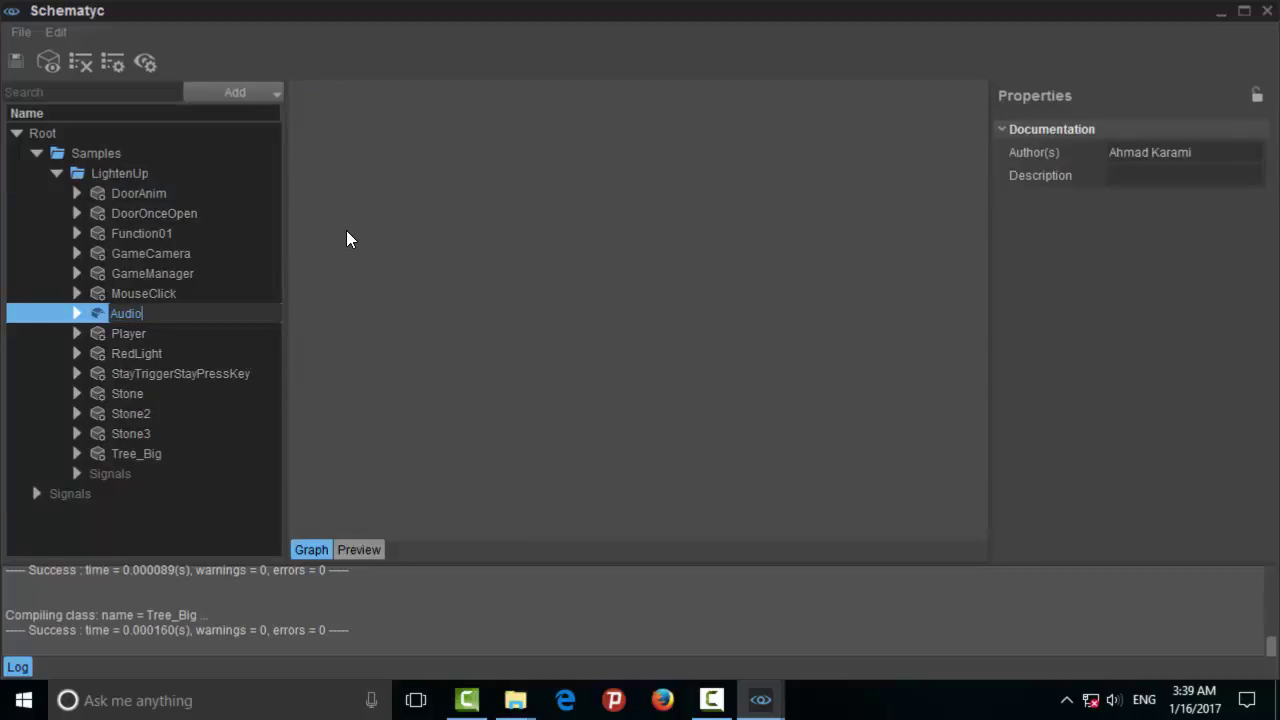
text(rigger)
key(Return)
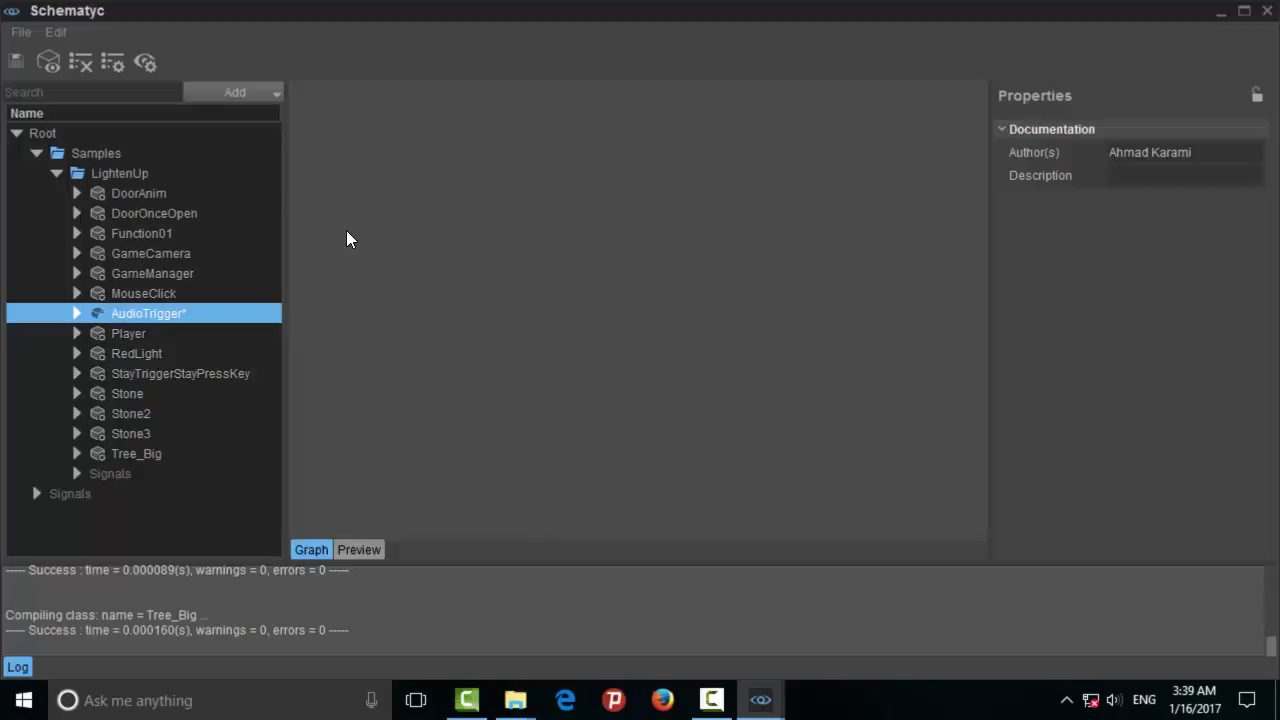
click(77, 313)
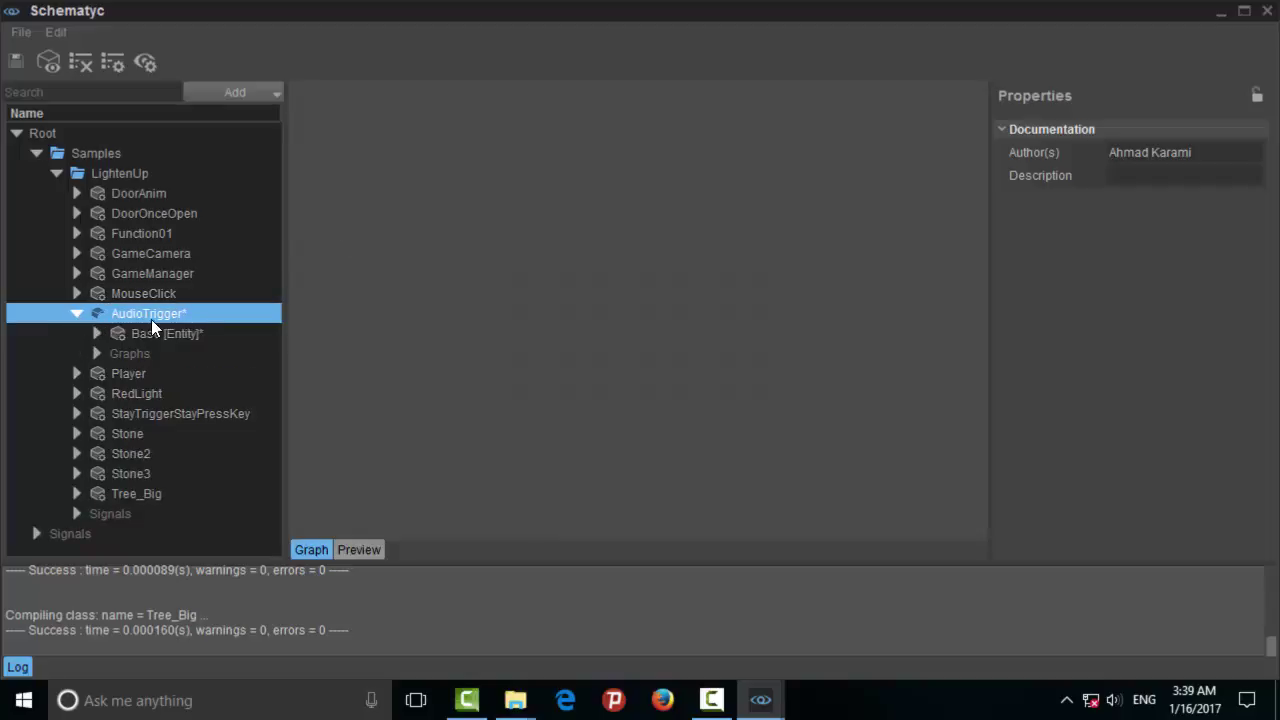
- Add Light and Audio components to the AudioTrigger class
click(240, 91)
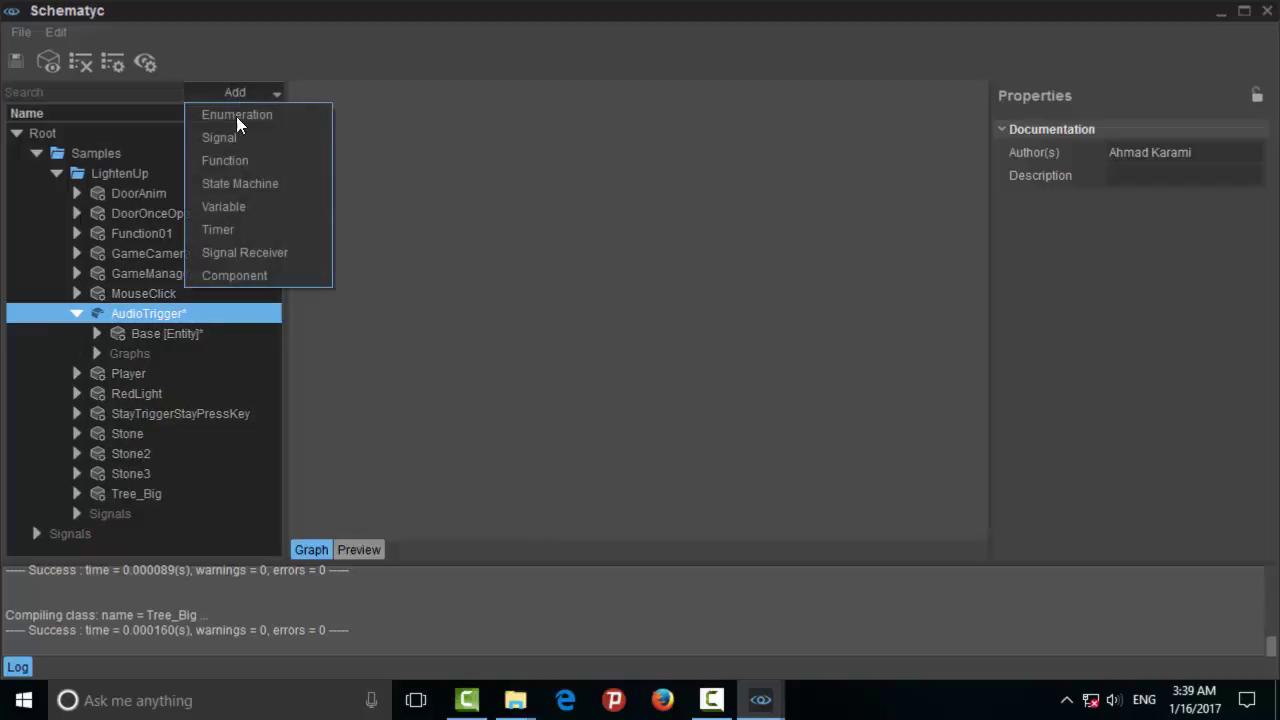
click(233, 278)
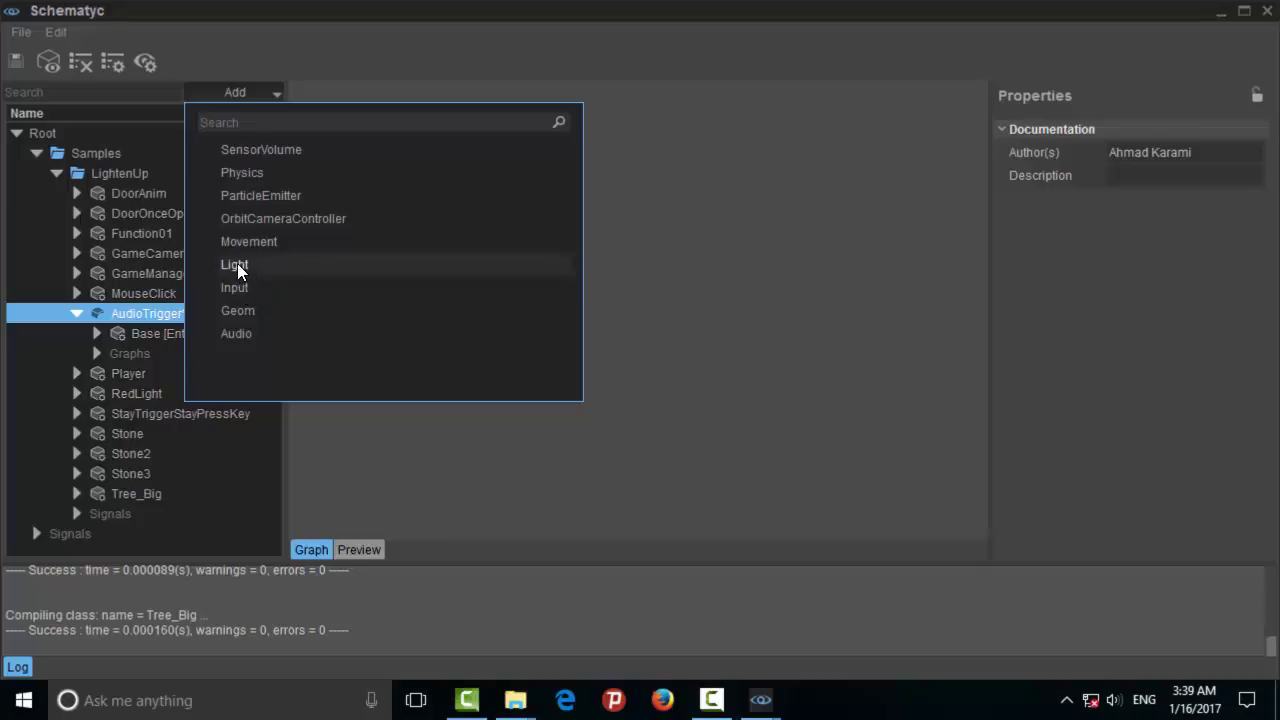
click(237, 263)
click(169, 193)
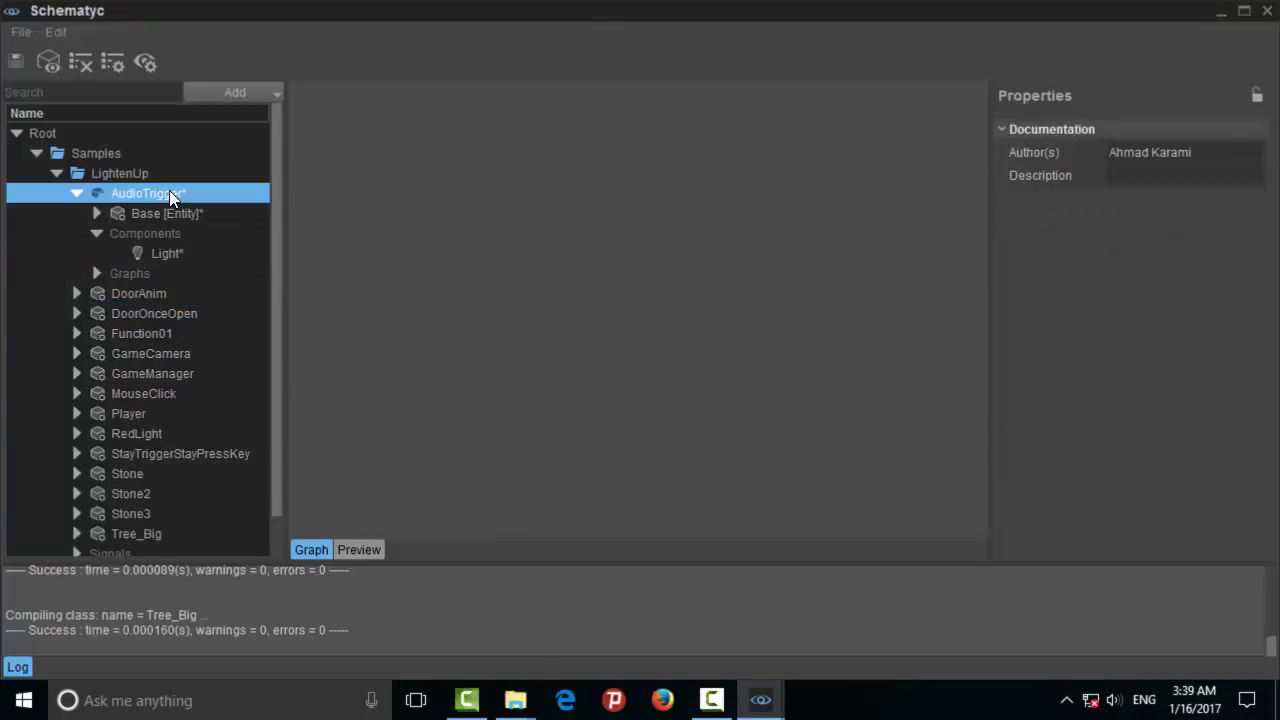
right_click(169, 193)
mouse_move(223, 200)
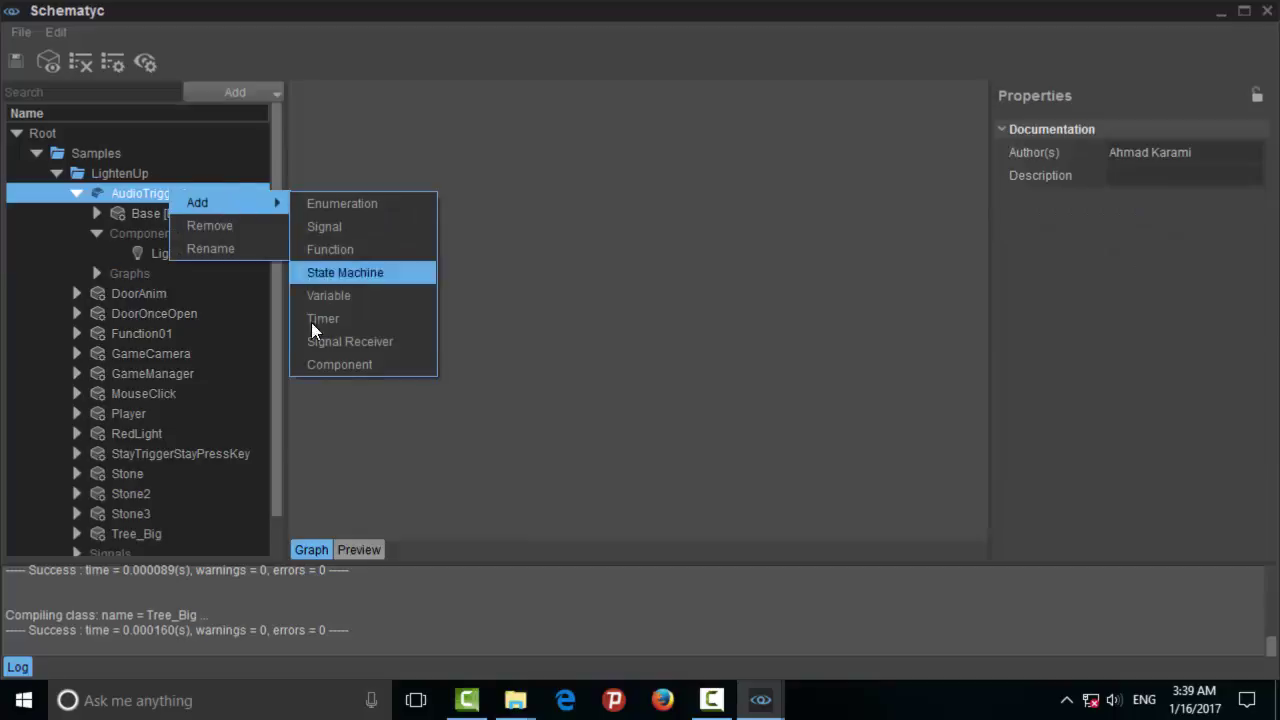
click(329, 361)
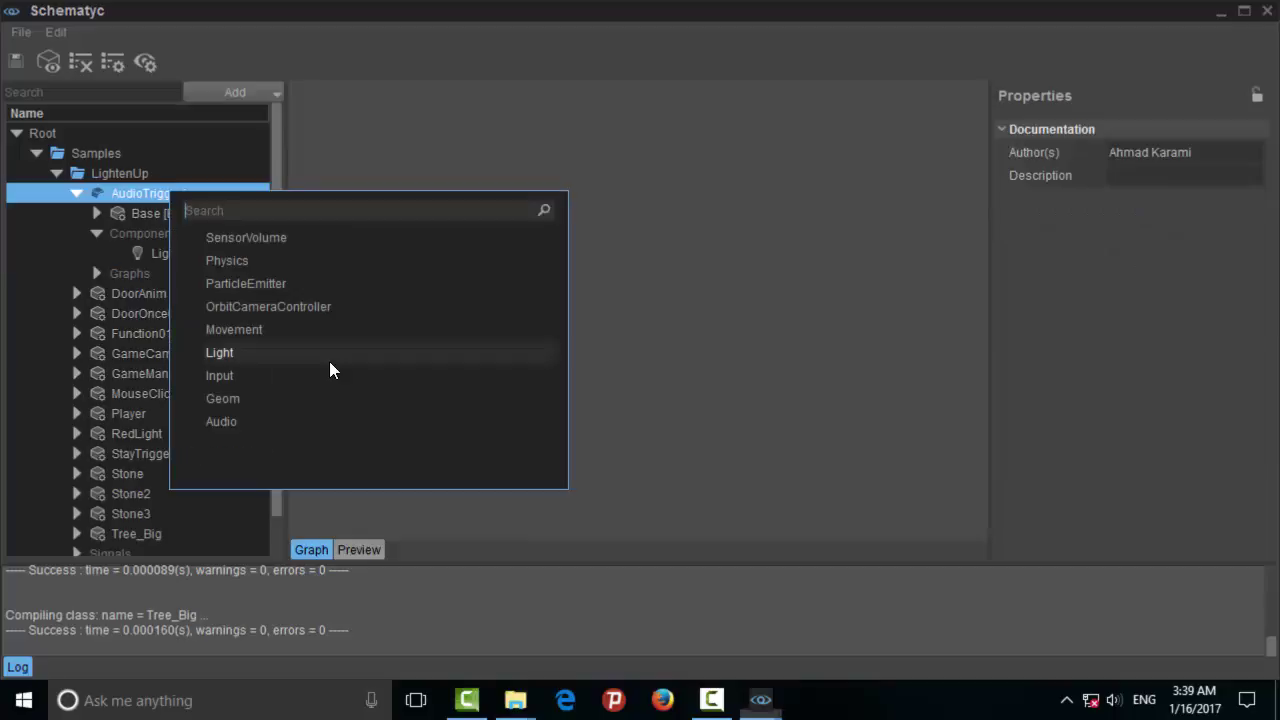
click(250, 421)
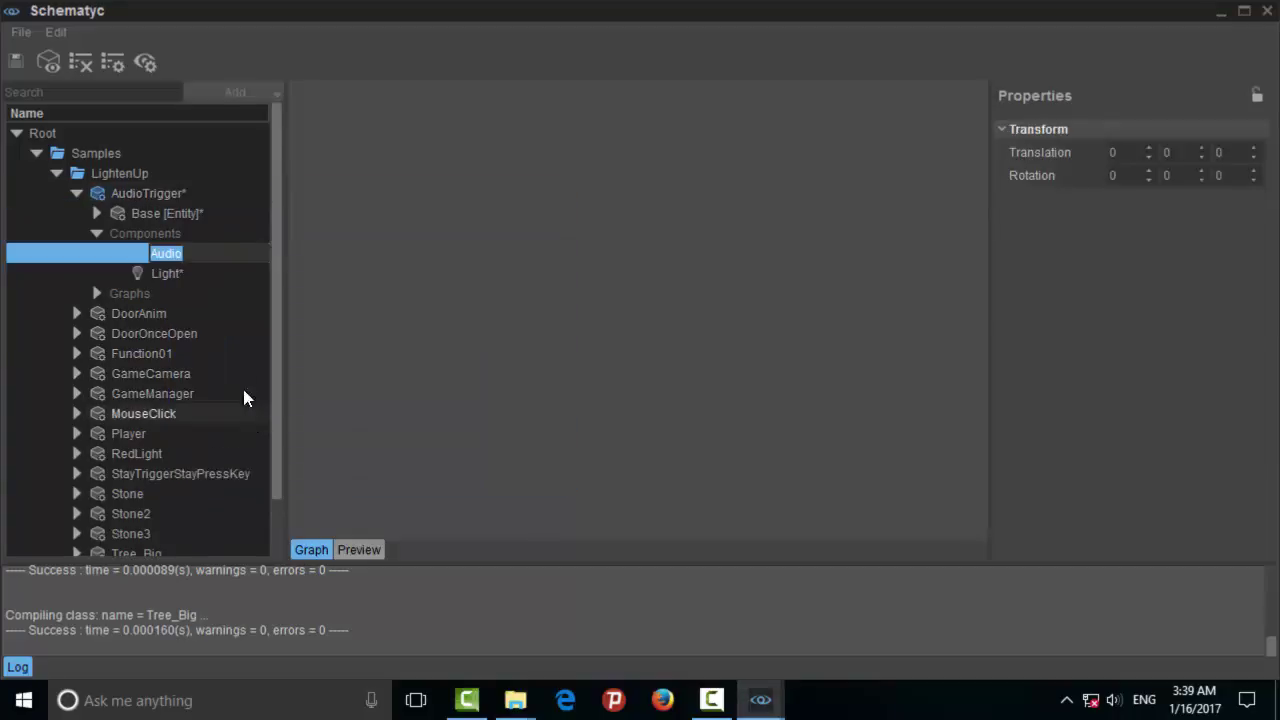
click(161, 192)
- Add SensorVolume and ParticleEmitter components to AudioTrigger
right_click(161, 192)
mouse_move(199, 206)
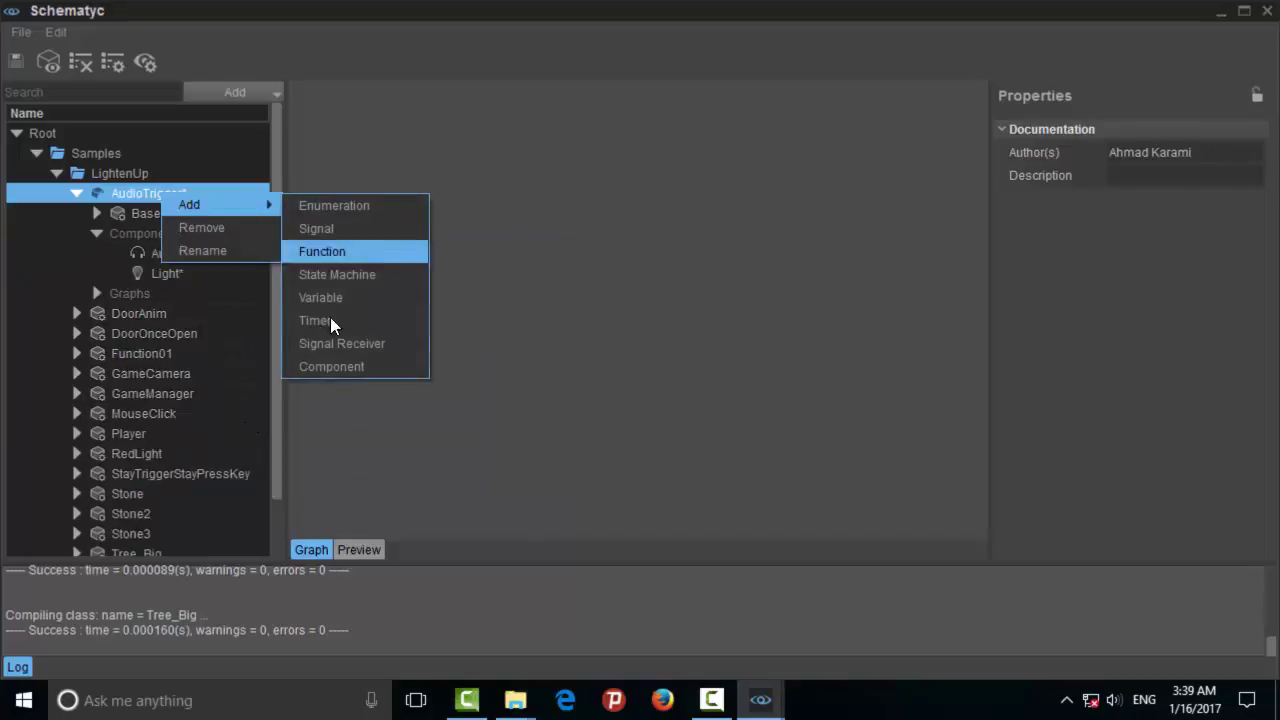
click(335, 367)
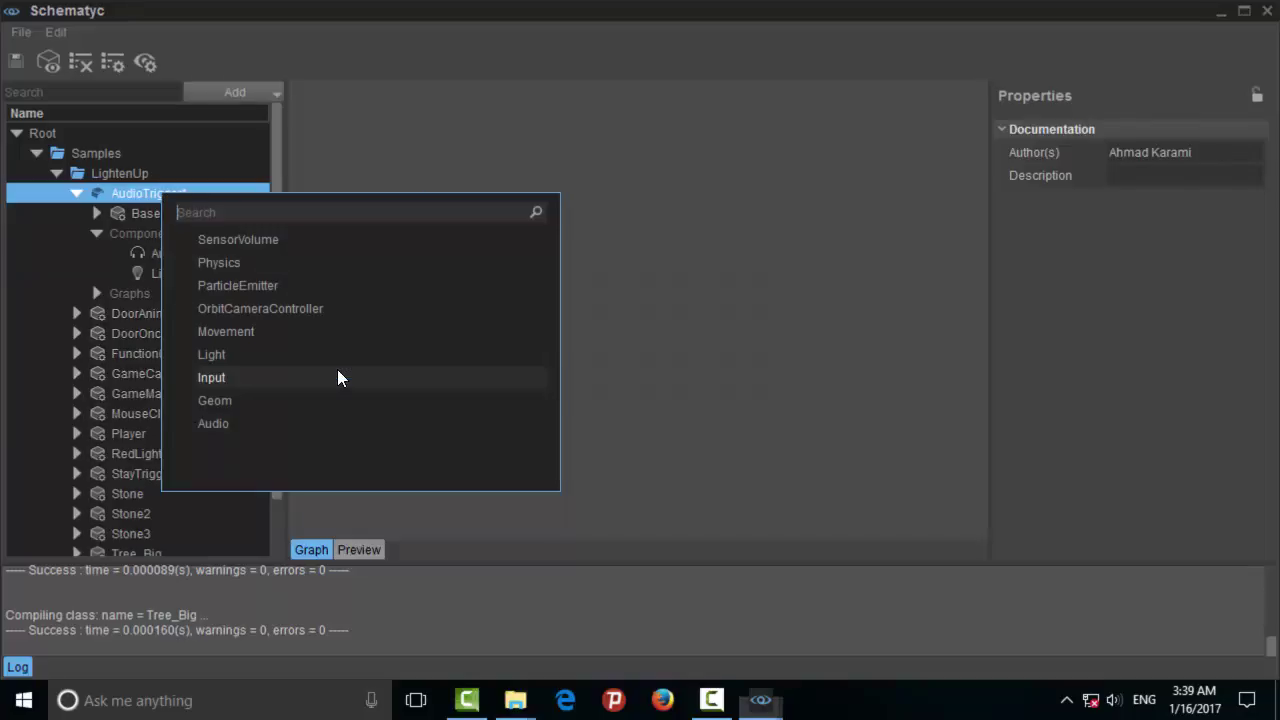
click(264, 239)
click(190, 194)
right_click(179, 193)
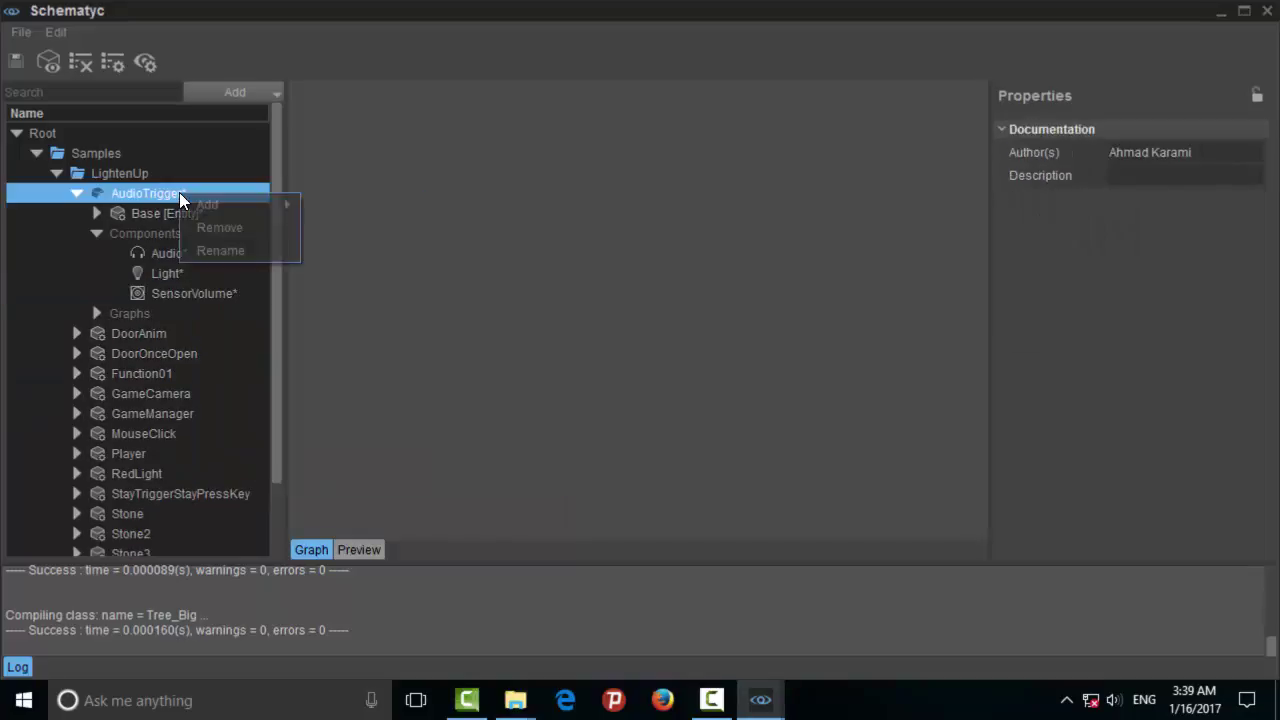
mouse_move(210, 203)
click(357, 365)
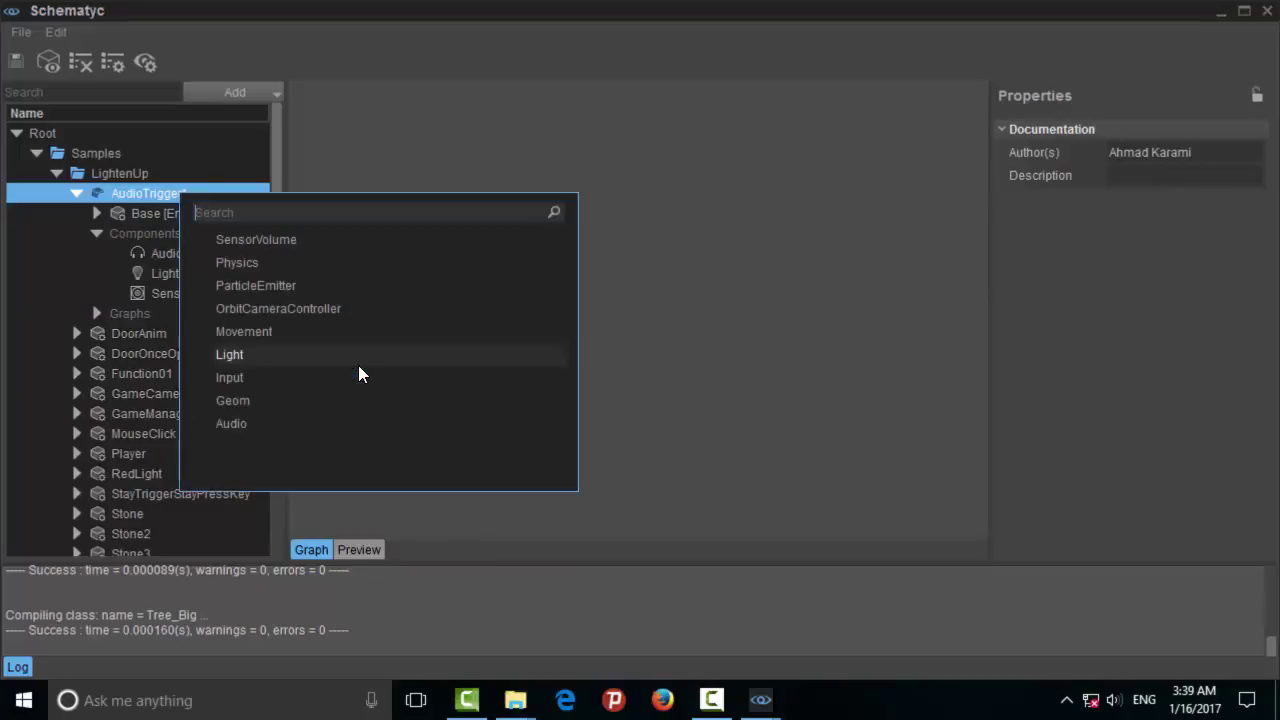
click(255, 286)
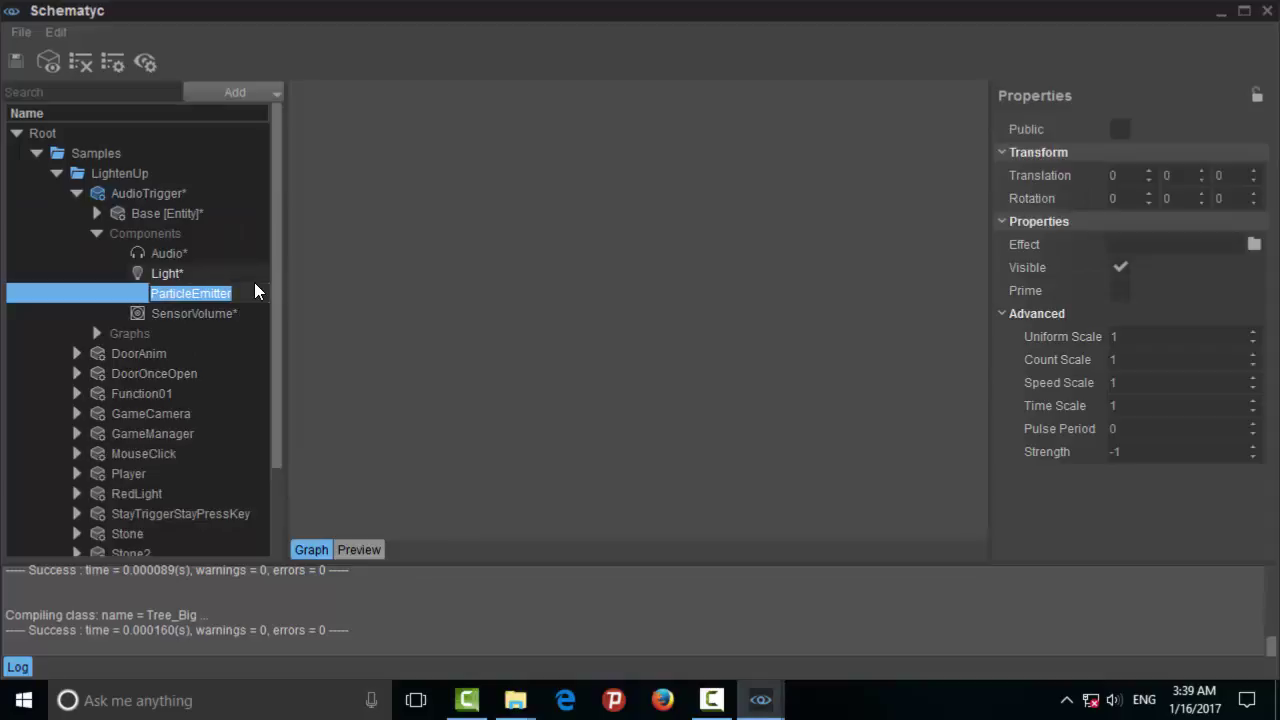
click(184, 253)
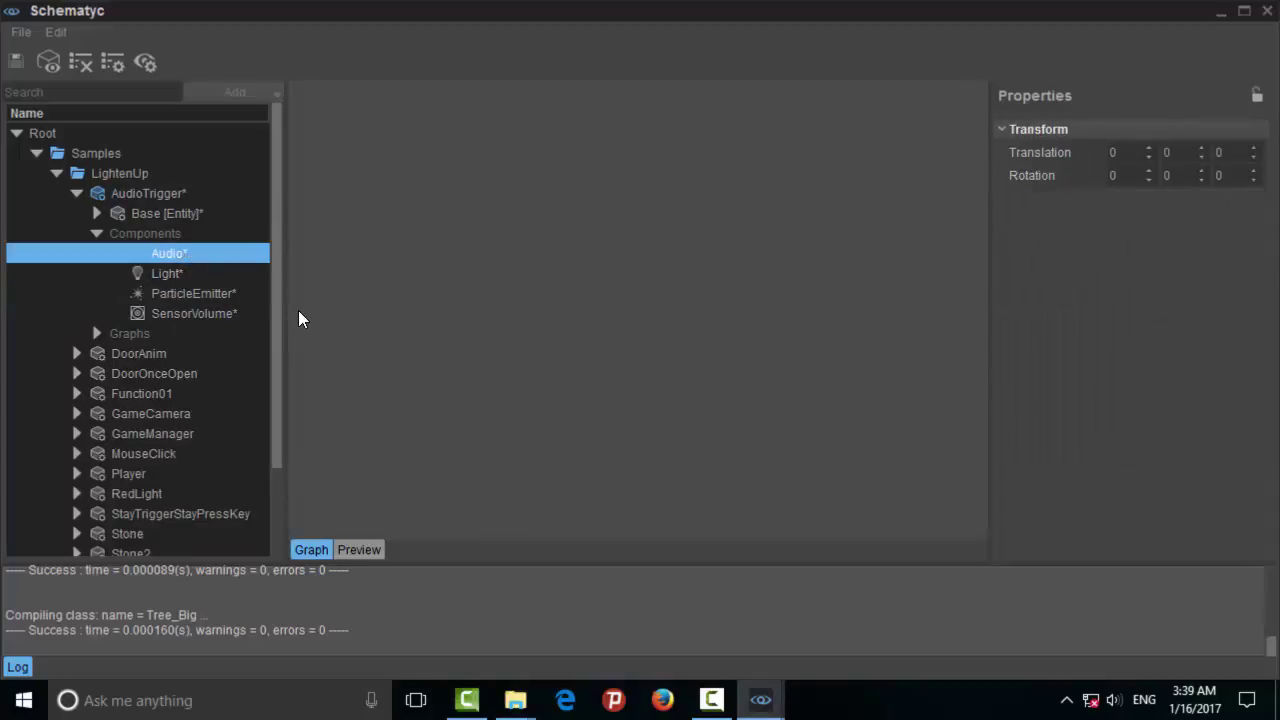
- Set the Light component's color to orange (#ffa60b)
click(190, 275)
click(1134, 270)
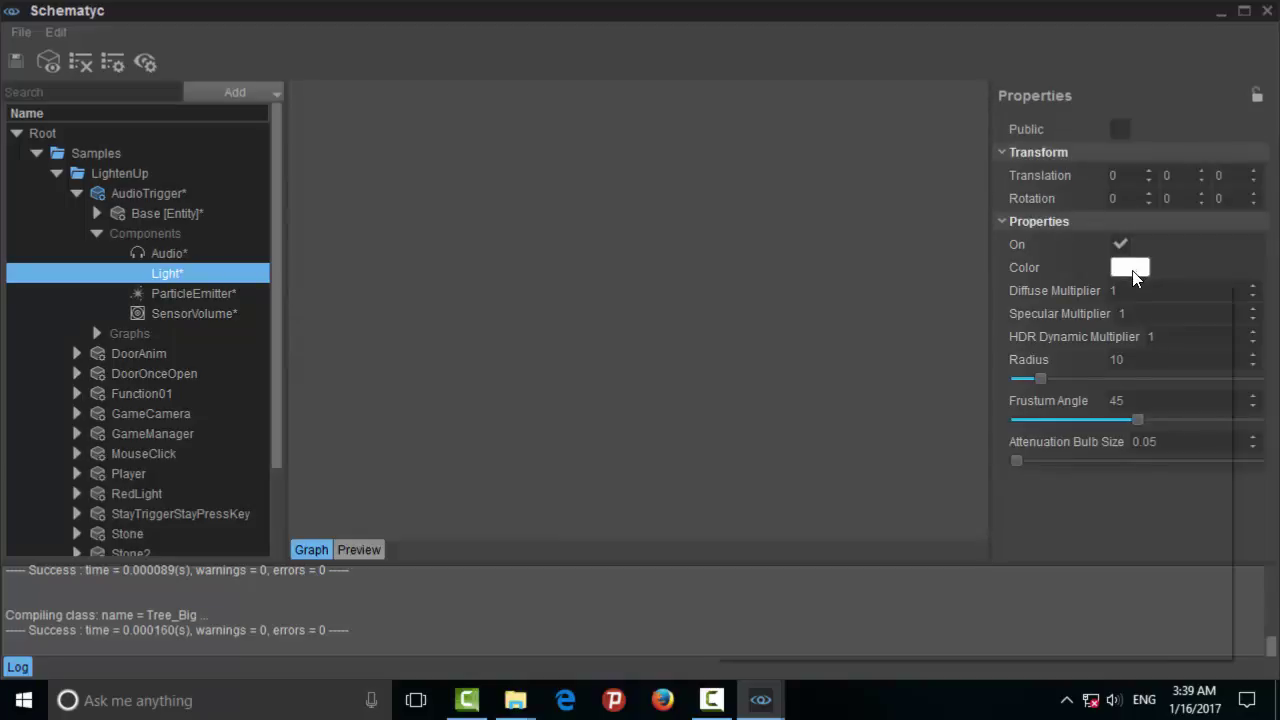
click(1151, 312)
click(1155, 309)
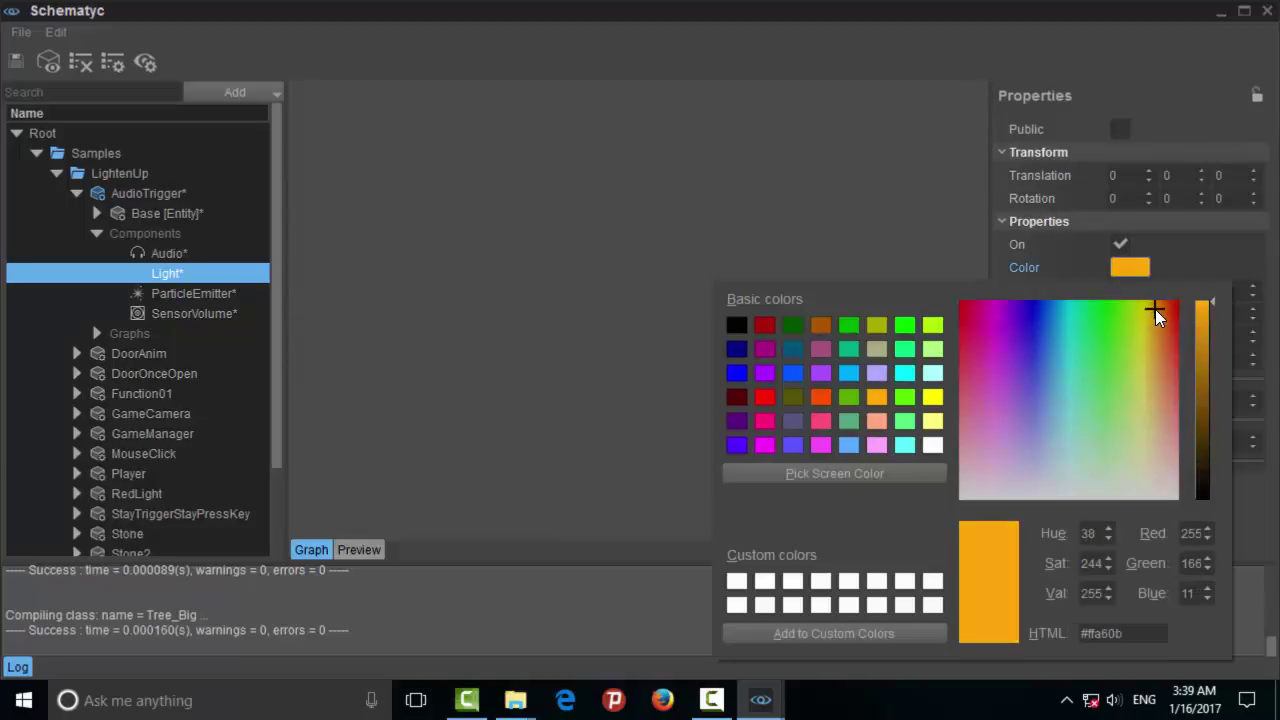
click(1180, 269)
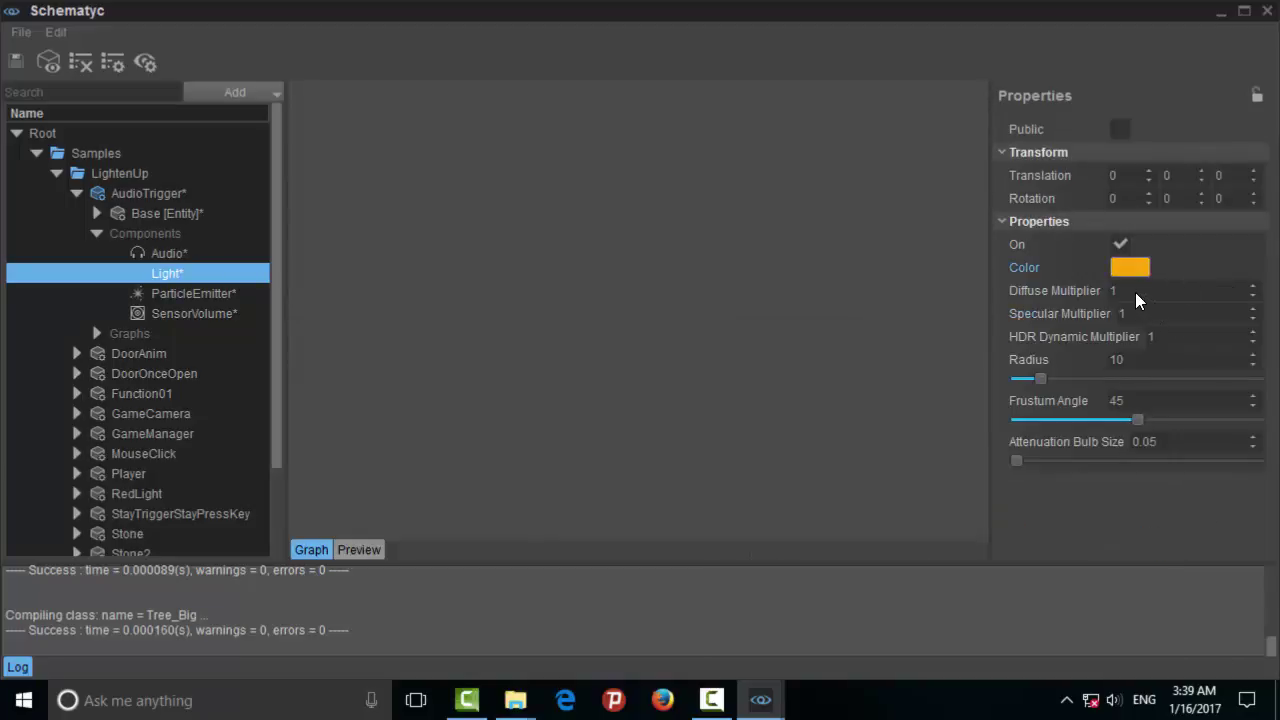
- Set the light's Diffuse Multiplier to 300 and its Radius to 40
double_click(1136, 292)
text(300)
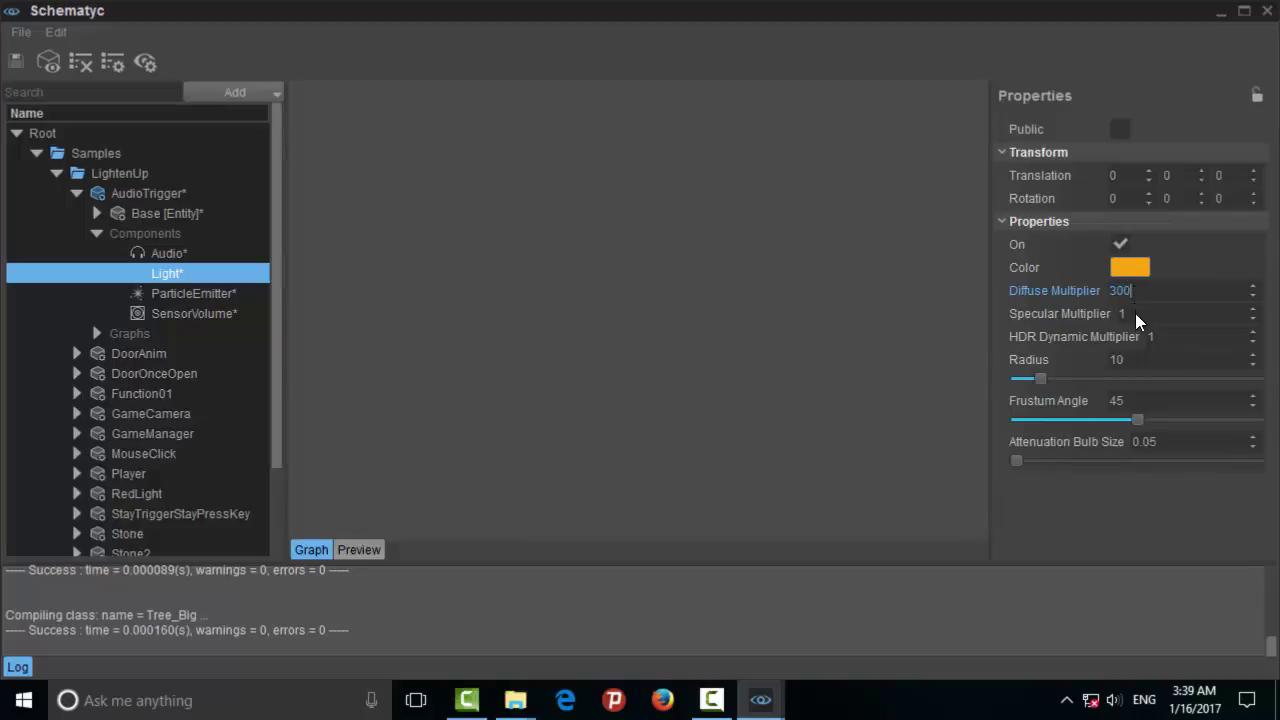
key(Return)
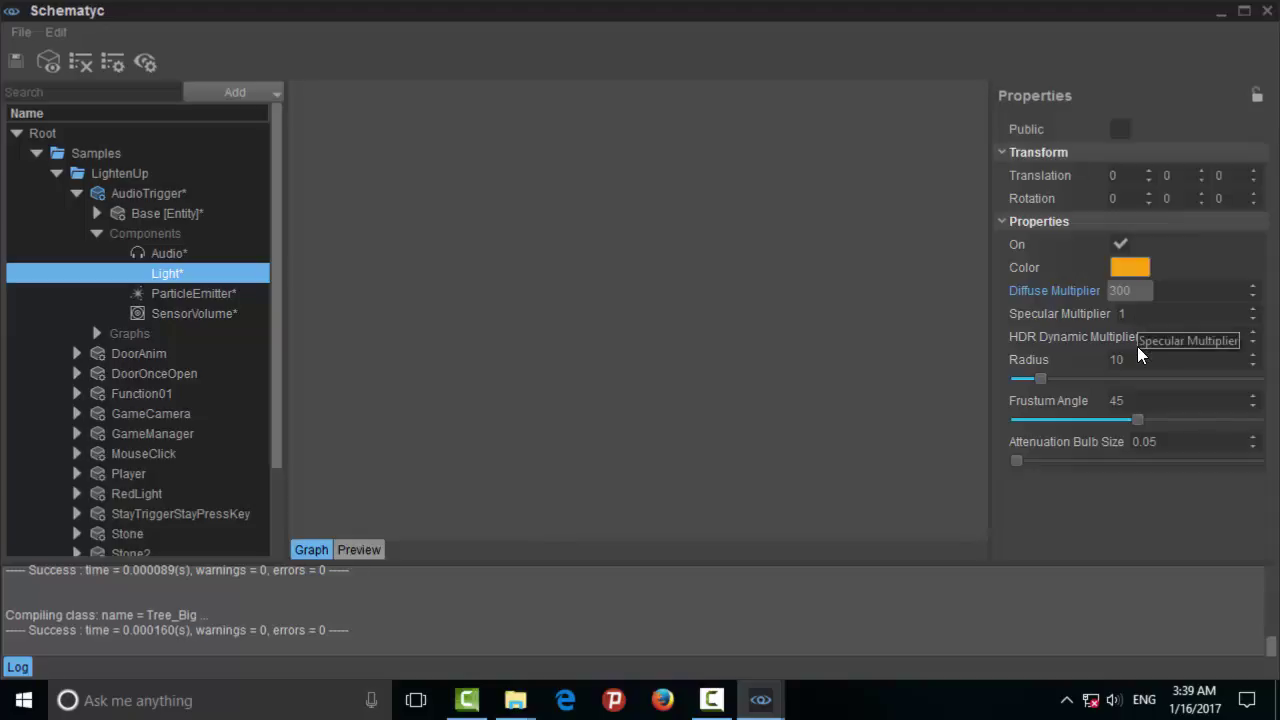
double_click(1131, 365)
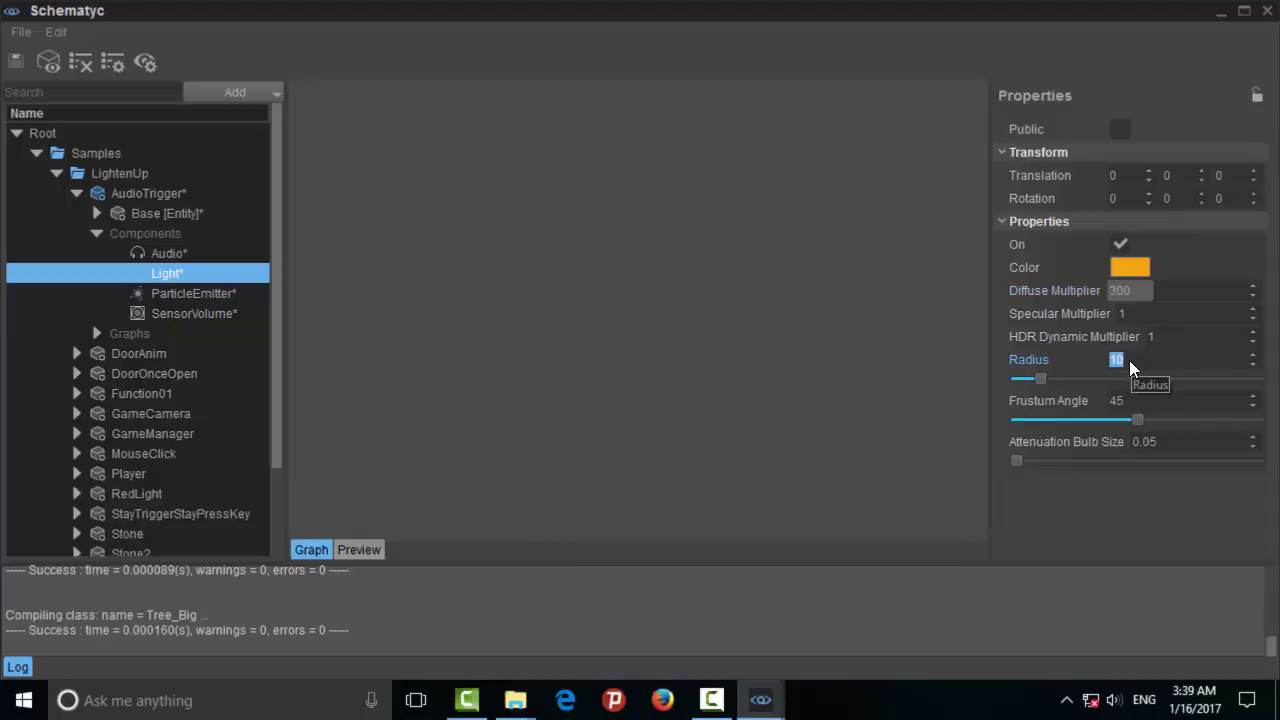
text(40)
key(Return)
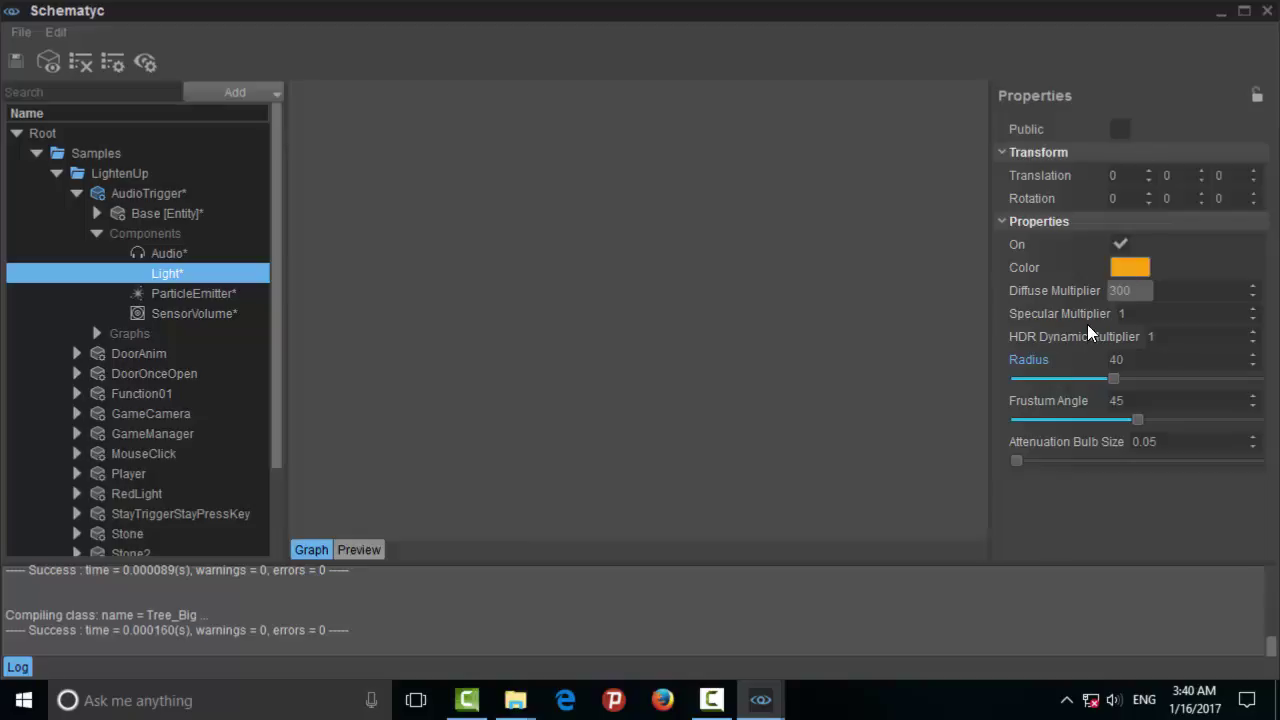
click(195, 293)
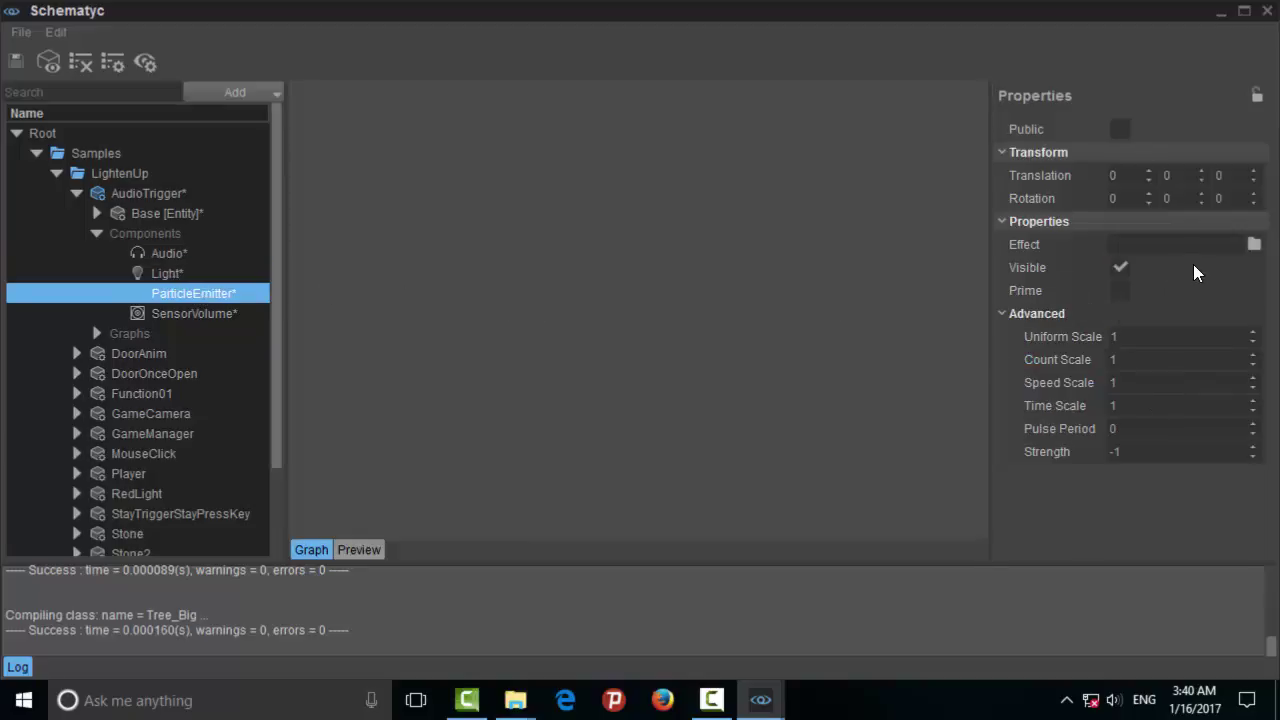
- Load particles/fire.pfx as the ParticleEmitter's Effect
click(1252, 246)
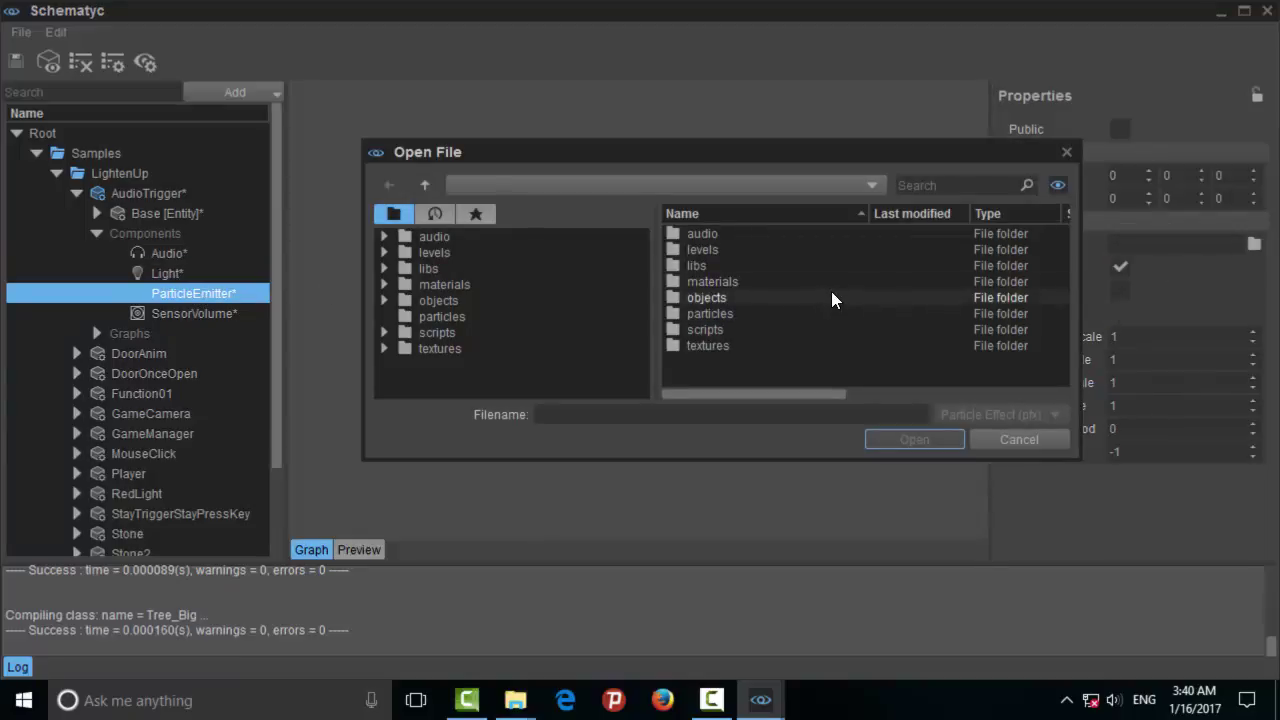
double_click(712, 314)
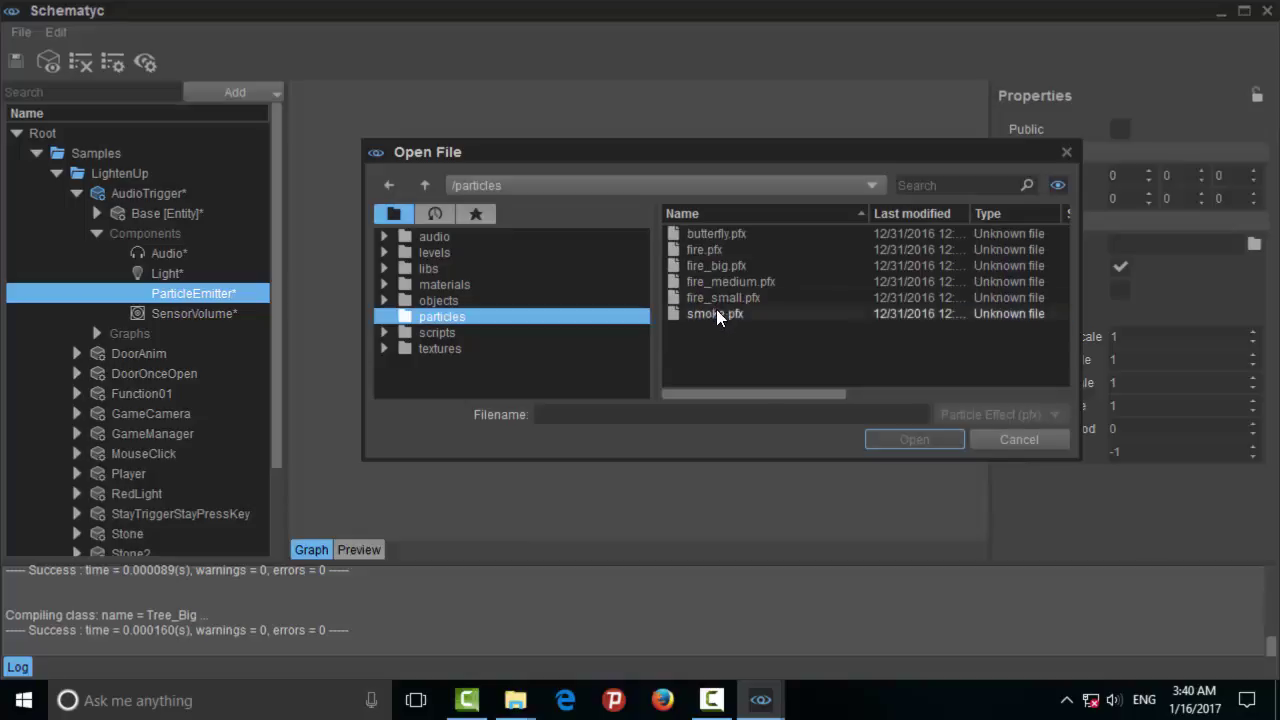
click(714, 254)
double_click(714, 254)
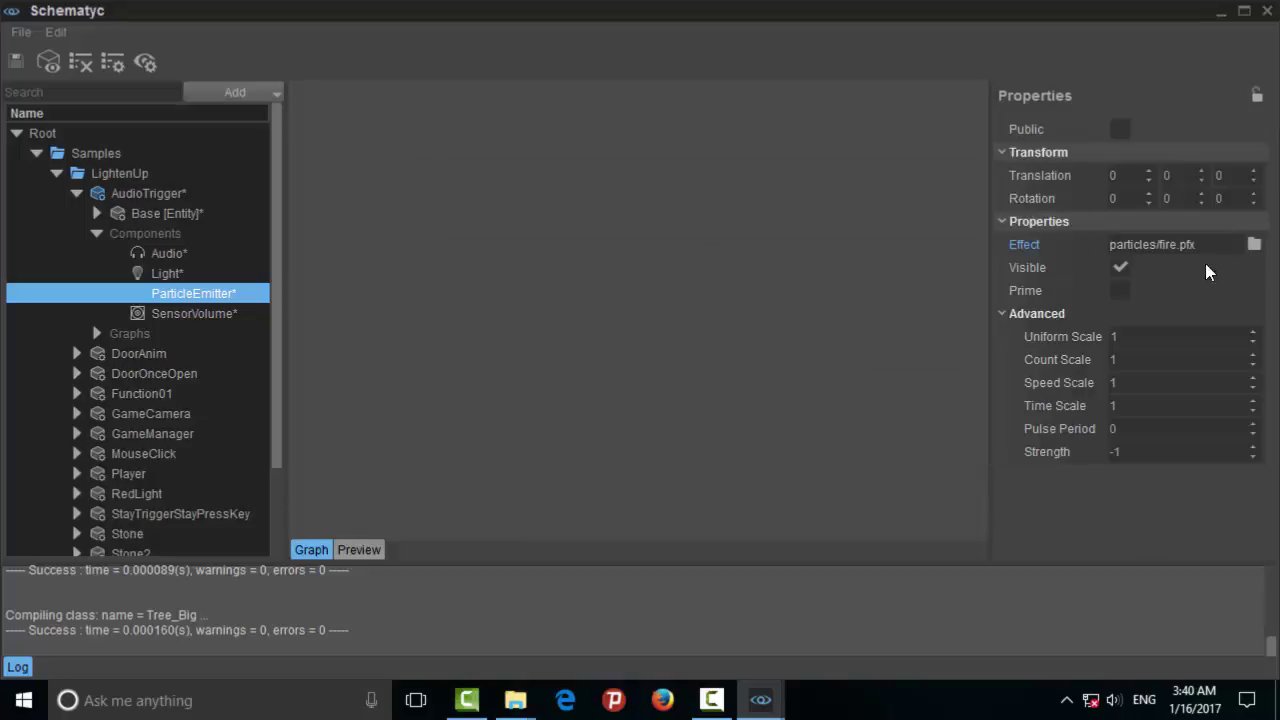
click(172, 315)
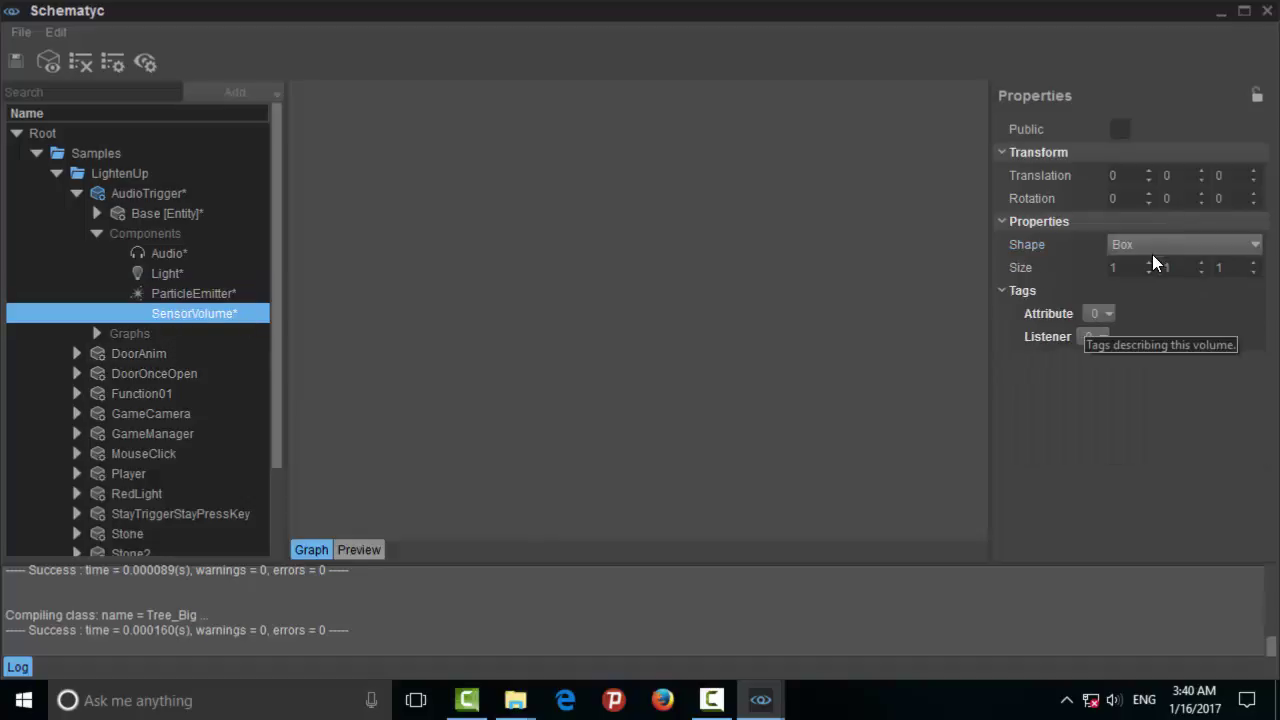
- Make the SensorVolume shape a Sphere and enable Show Volumes in the 3D preview
click(366, 551)
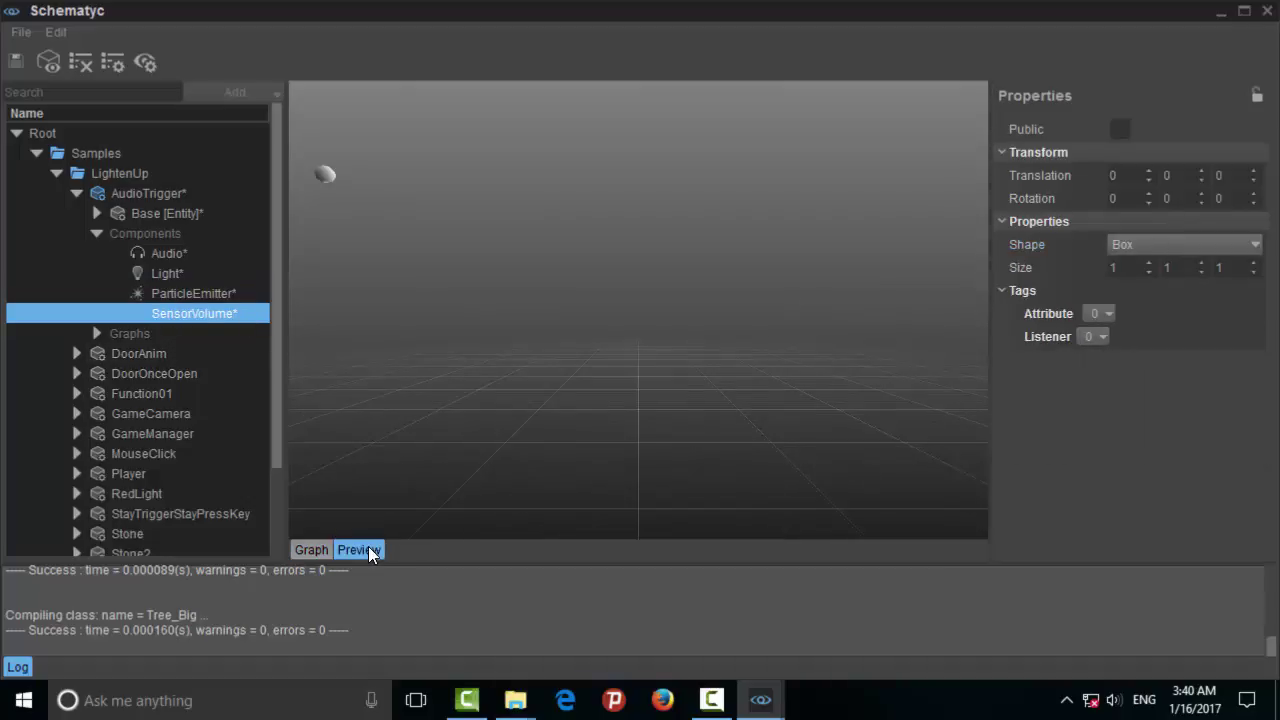
click(1138, 246)
click(1134, 268)
click(145, 62)
click(1143, 152)
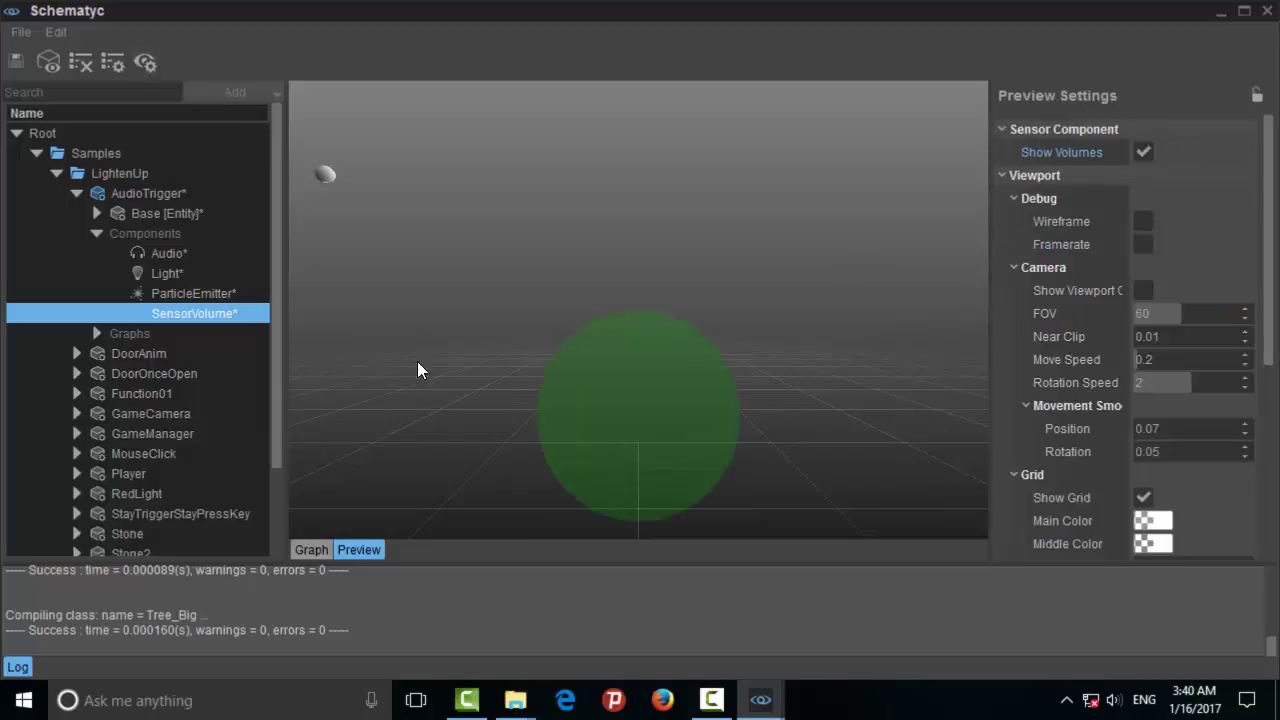
click(185, 294)
click(200, 313)
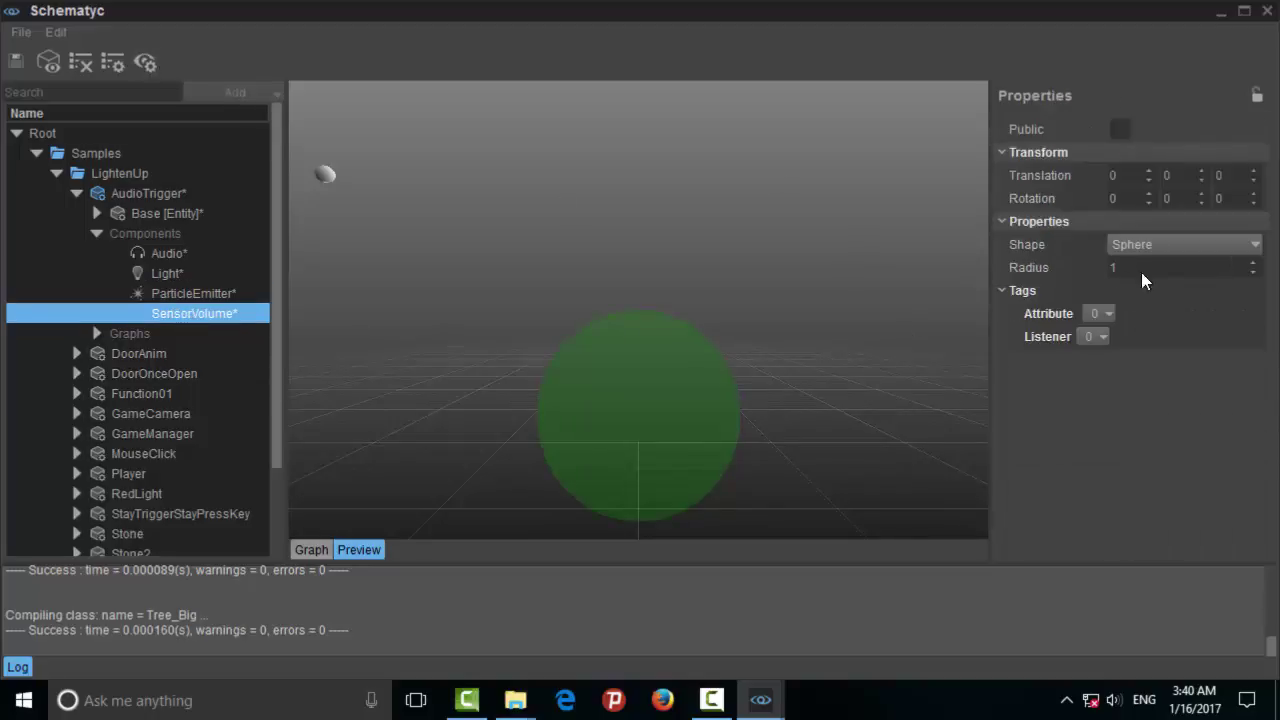
- Set the sensor sphere radius to 1.2 and add a Player listener tag
mouse_move(1255, 268)
mouse_down()
mouse_move(1258, 281)
mouse_move(1251, 266)
mouse_up()
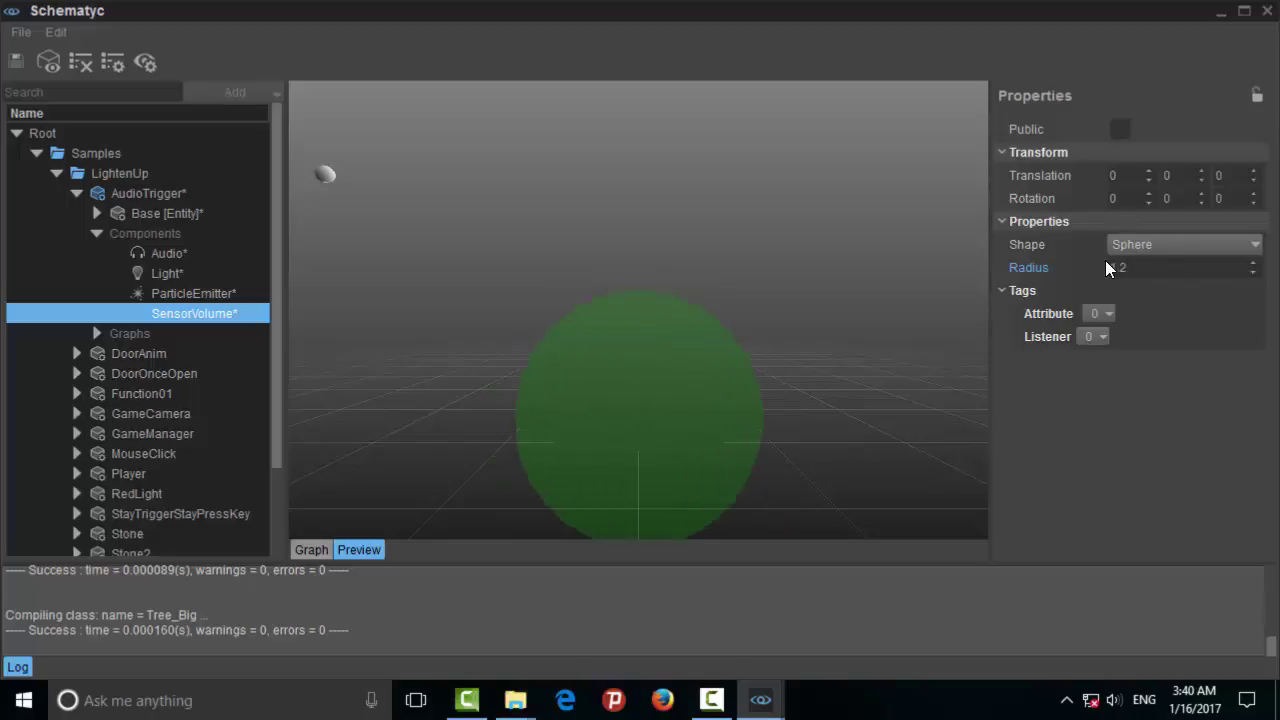
click(1098, 338)
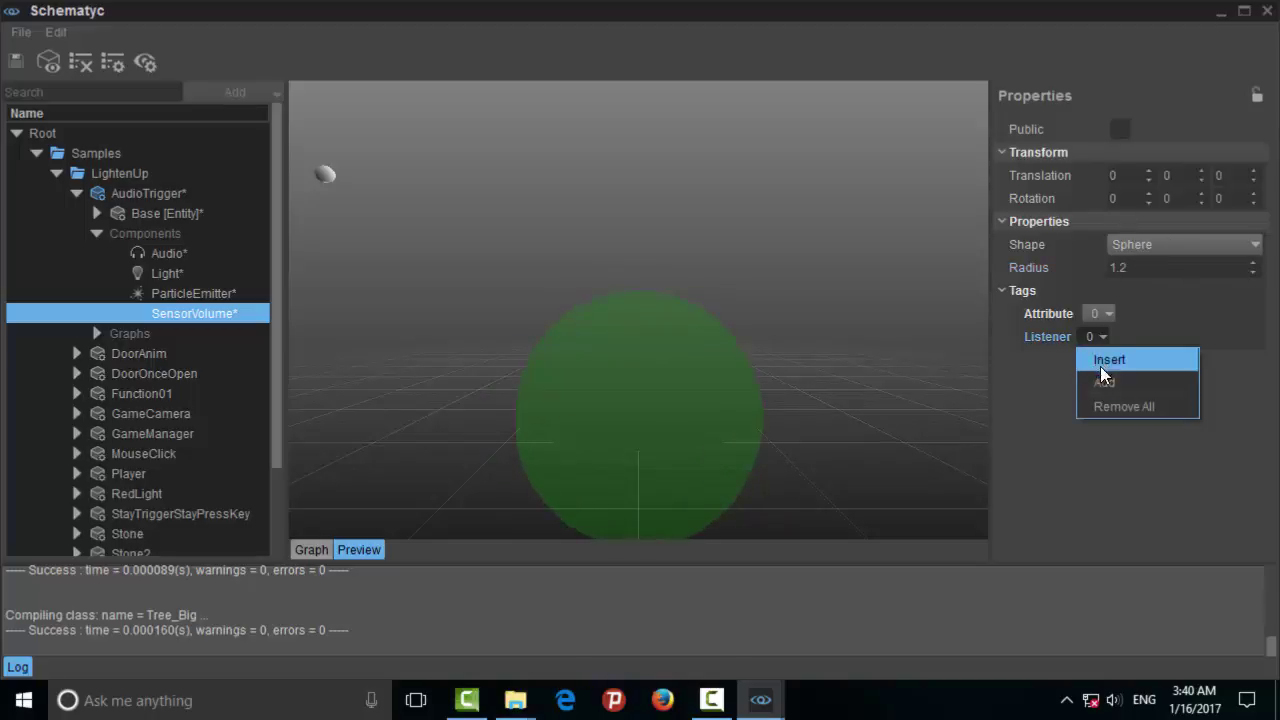
click(1104, 382)
click(1108, 362)
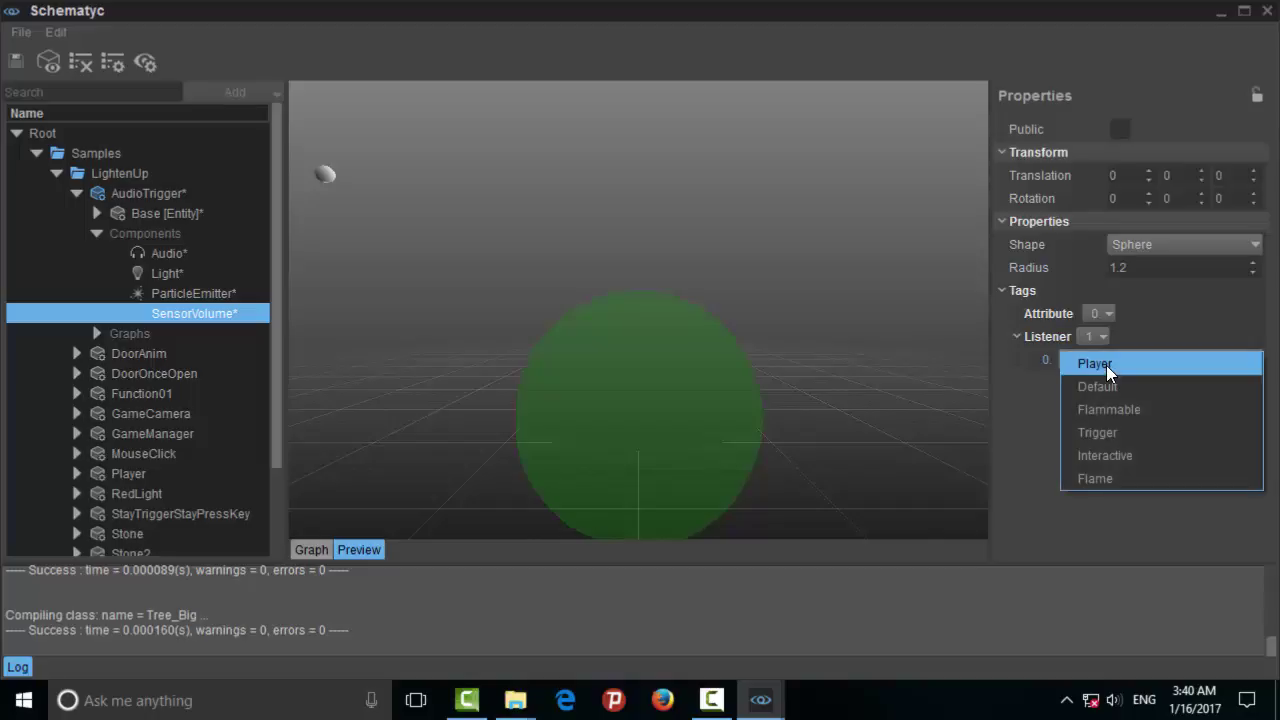
click(1107, 370)
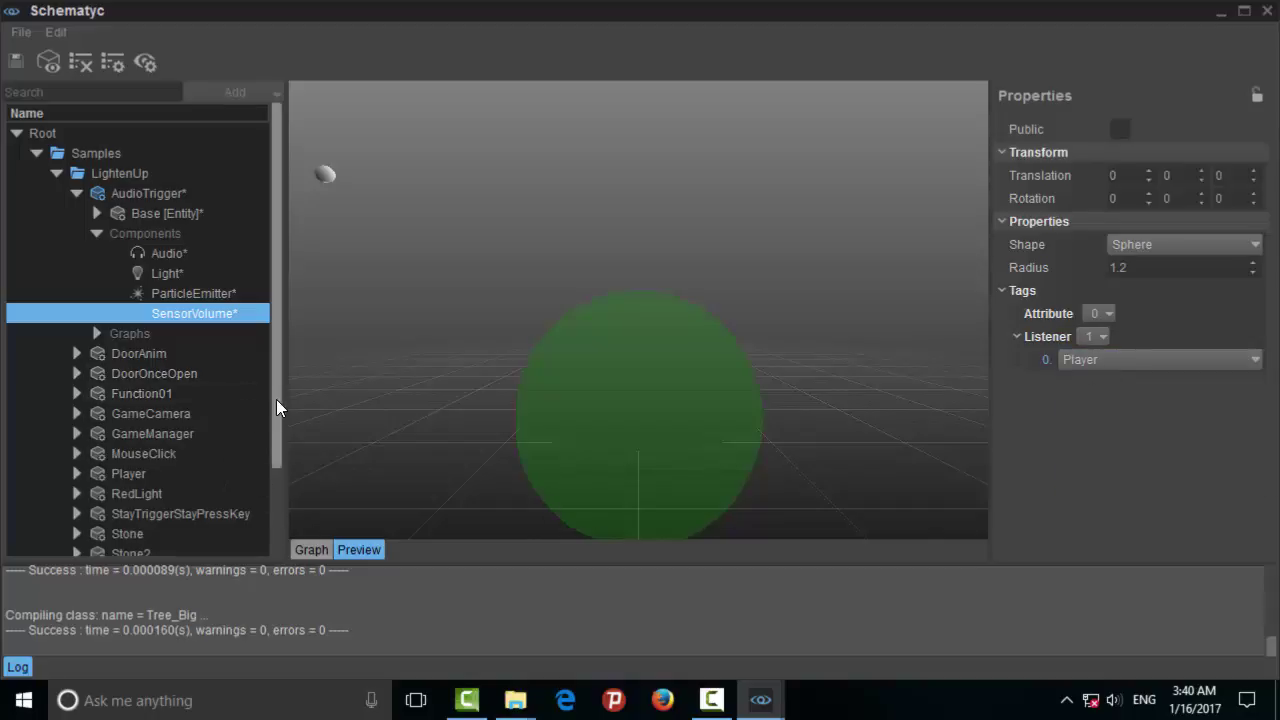
click(77, 474)
- Inspect the Player class's SensorVolume, a radius-1 sphere tagged Player, then collapse Player
drag(274, 408, 238, 488)
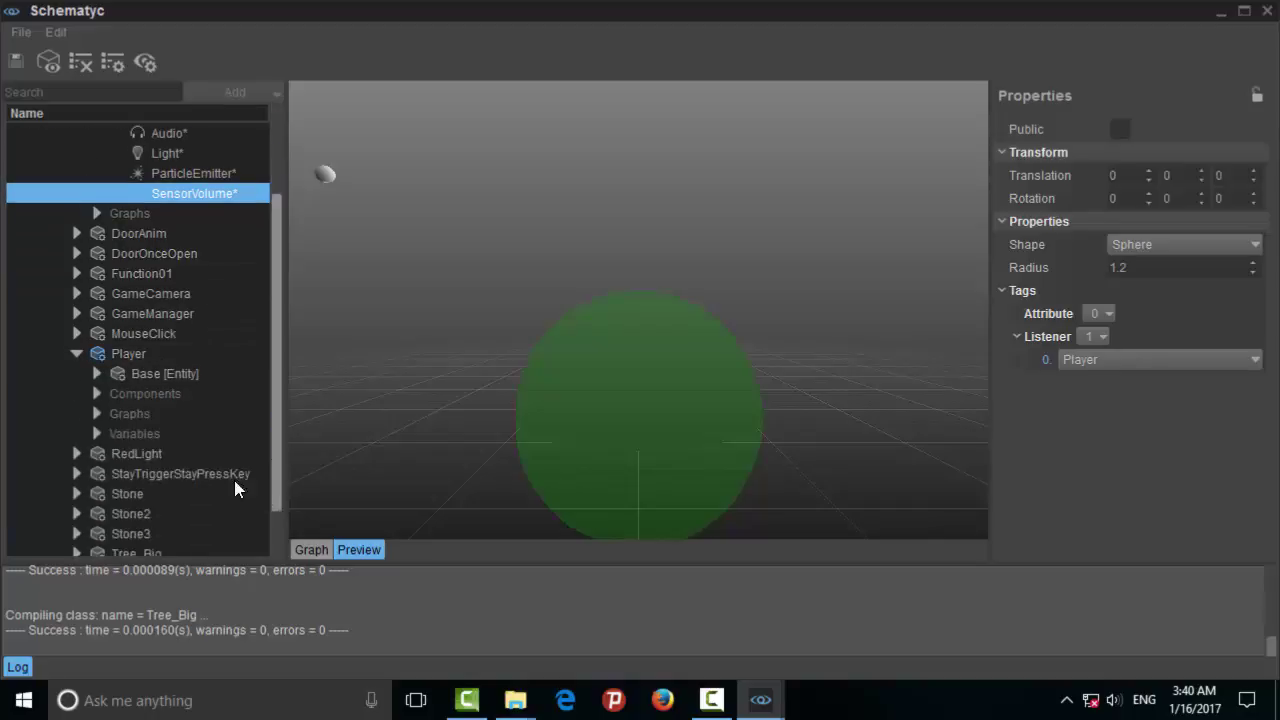
click(96, 394)
drag(277, 371, 268, 500)
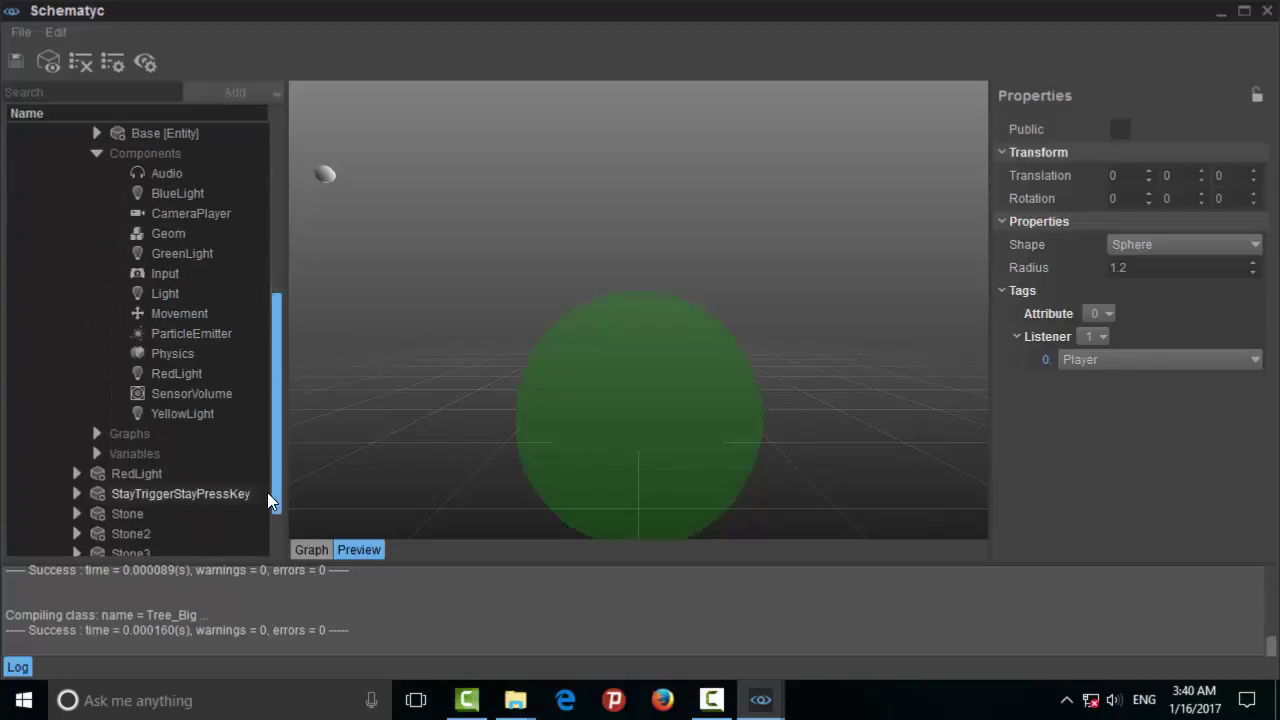
click(186, 397)
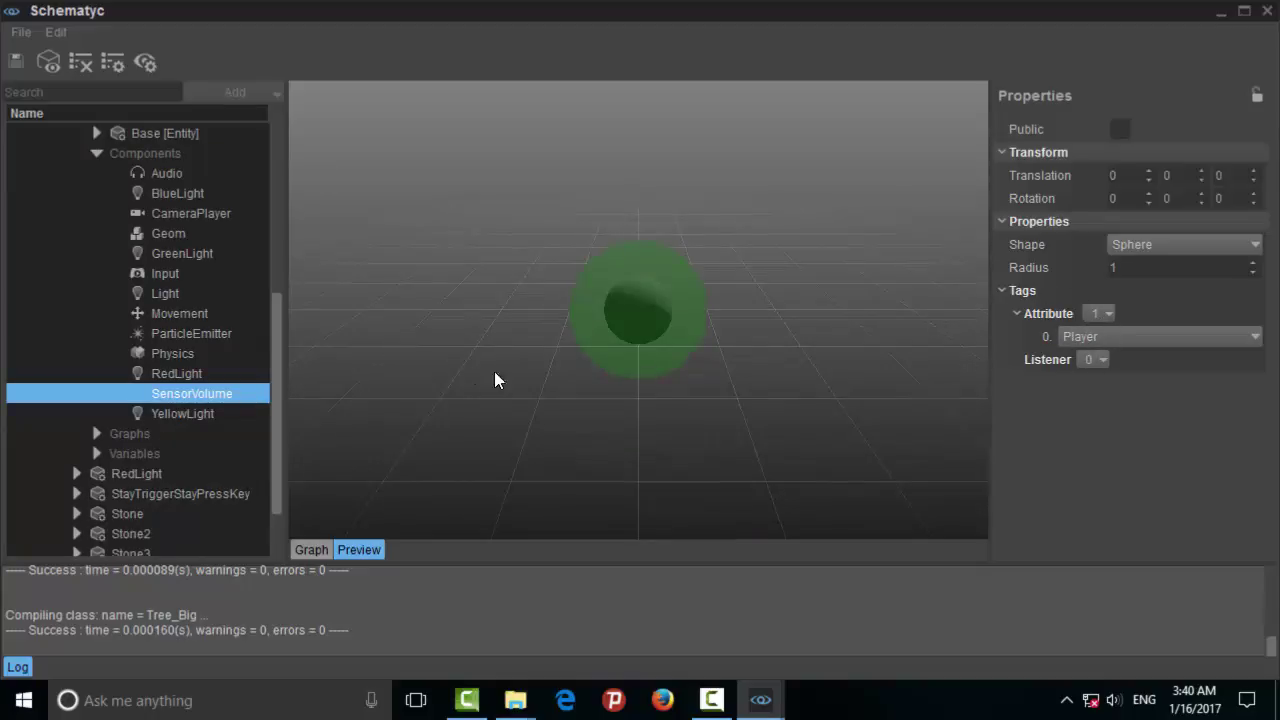
drag(280, 323, 278, 207)
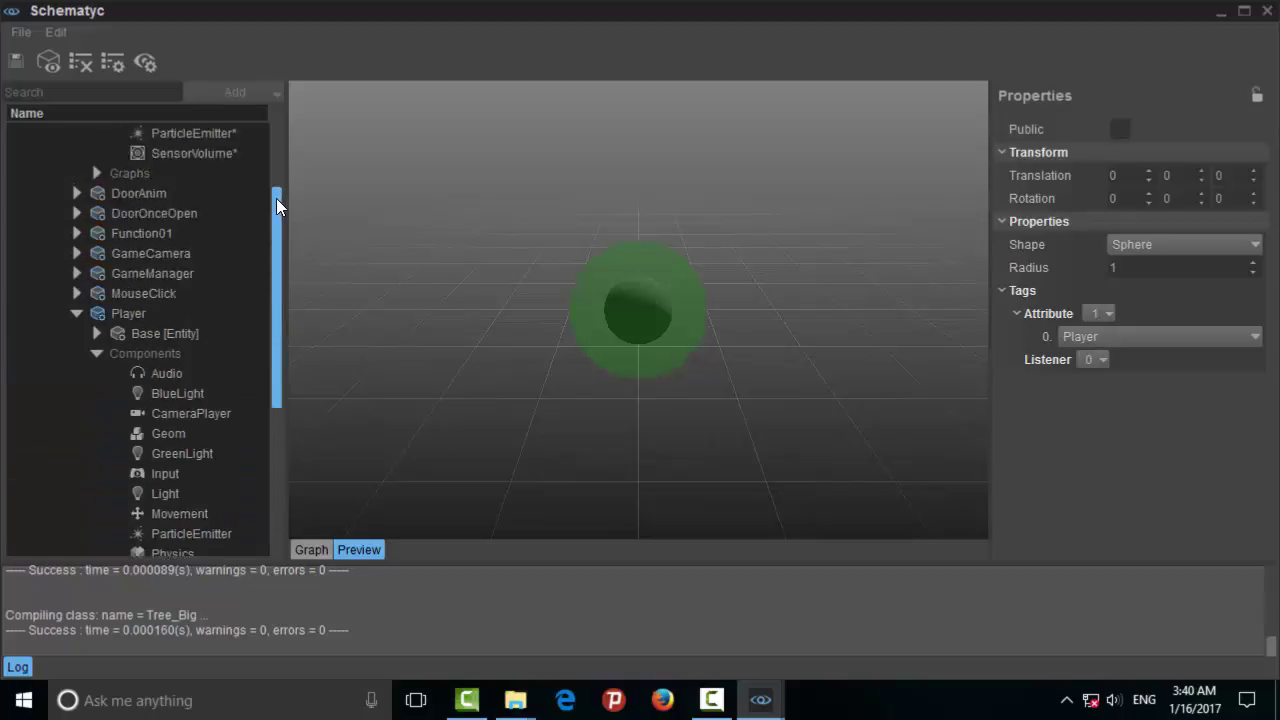
double_click(150, 372)
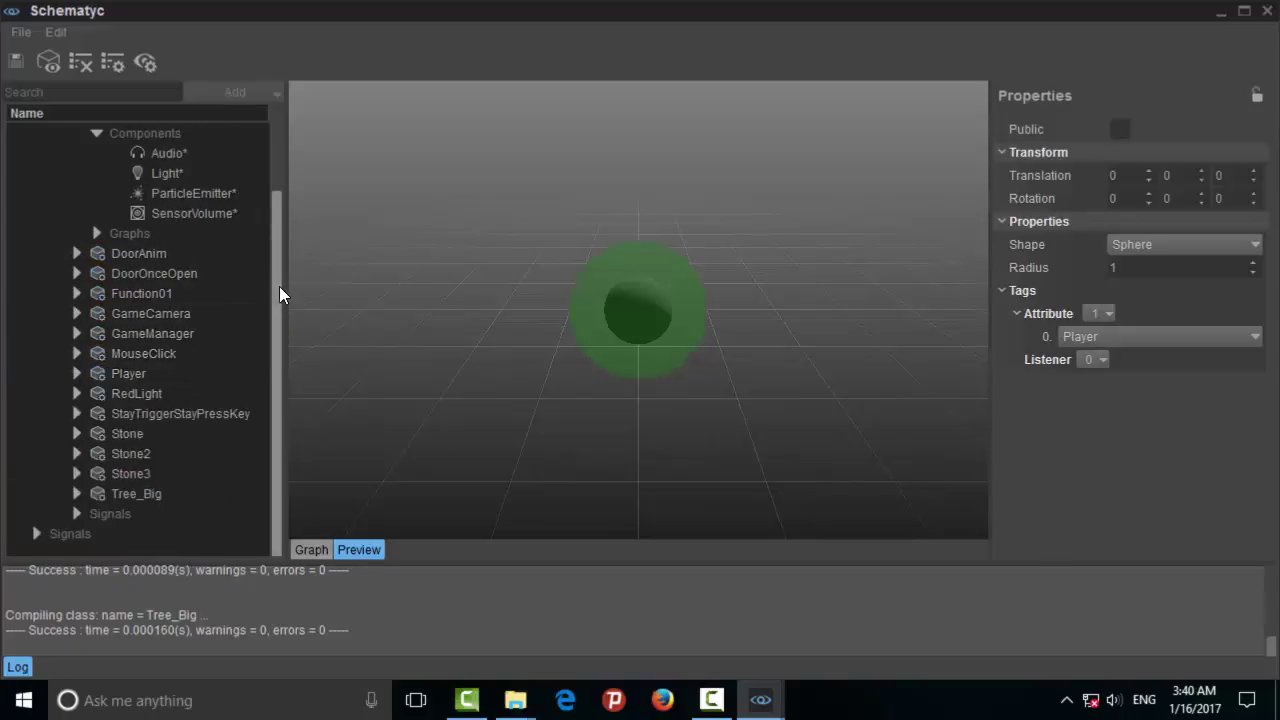
drag(280, 295, 291, 177)
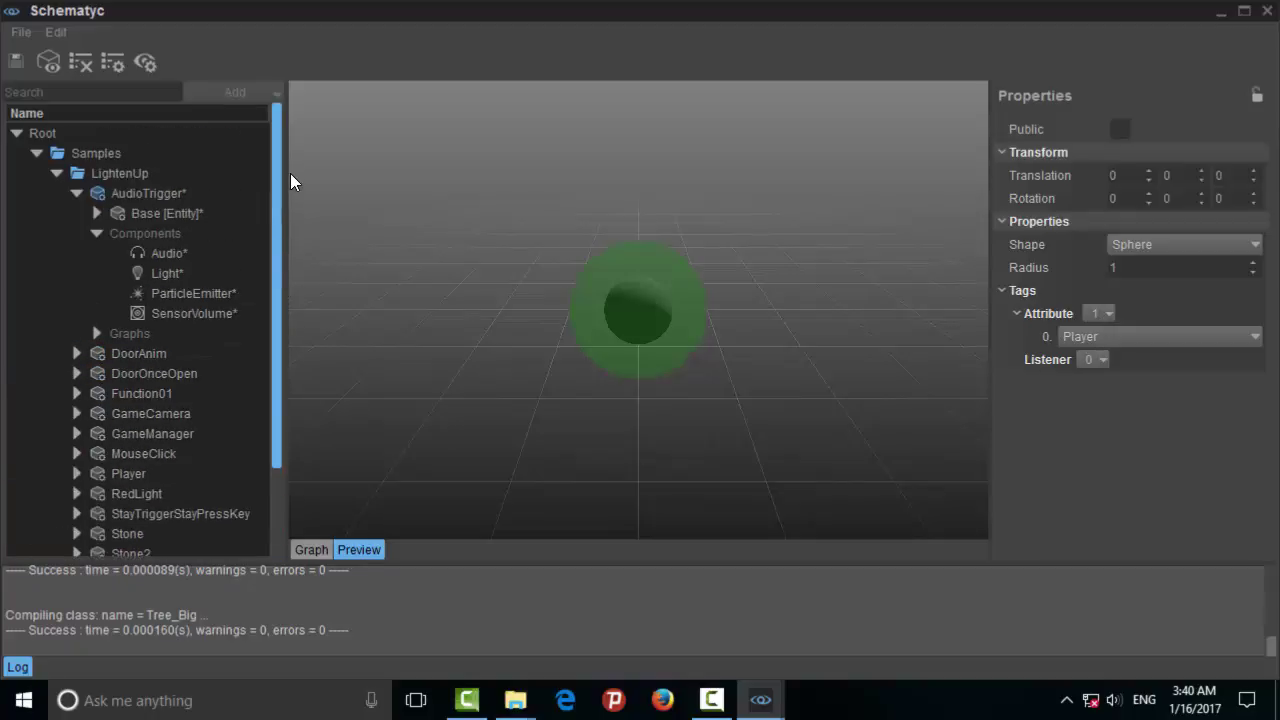
- Reselect AudioTrigger's SensorVolume, then return to the Sandbox level window
click(176, 316)
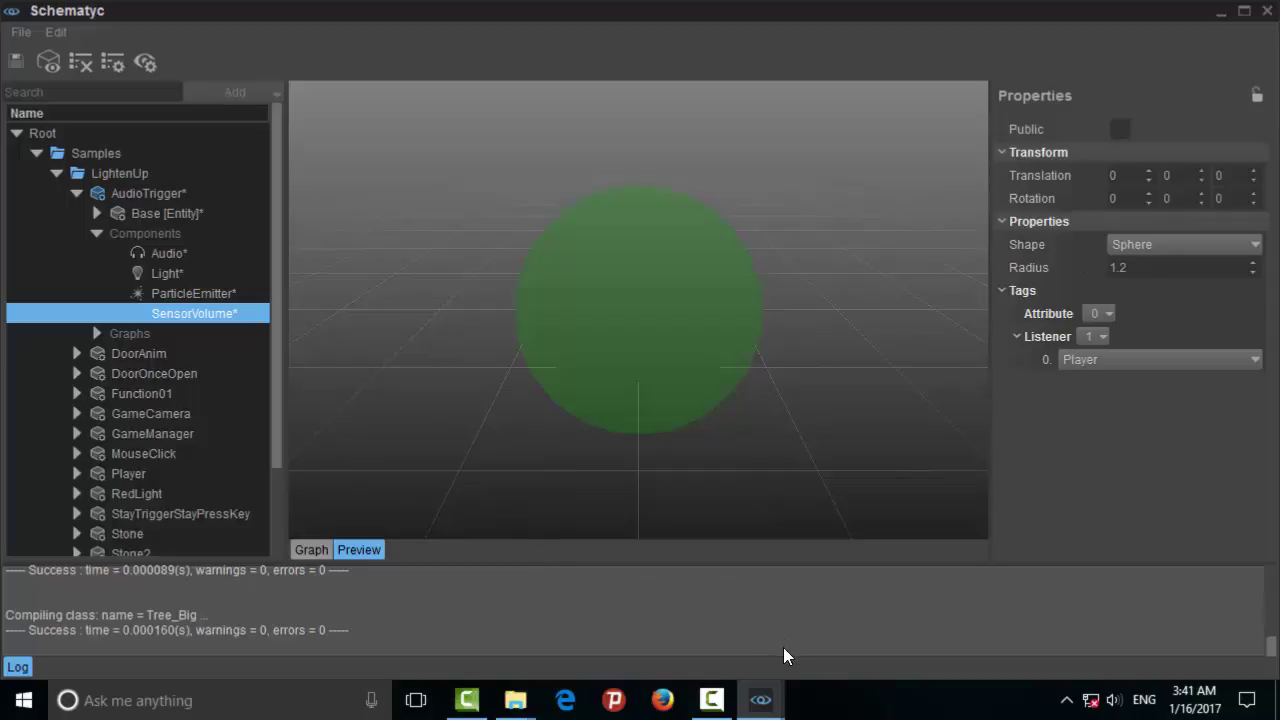
mouse_move(760, 698)
click(648, 612)
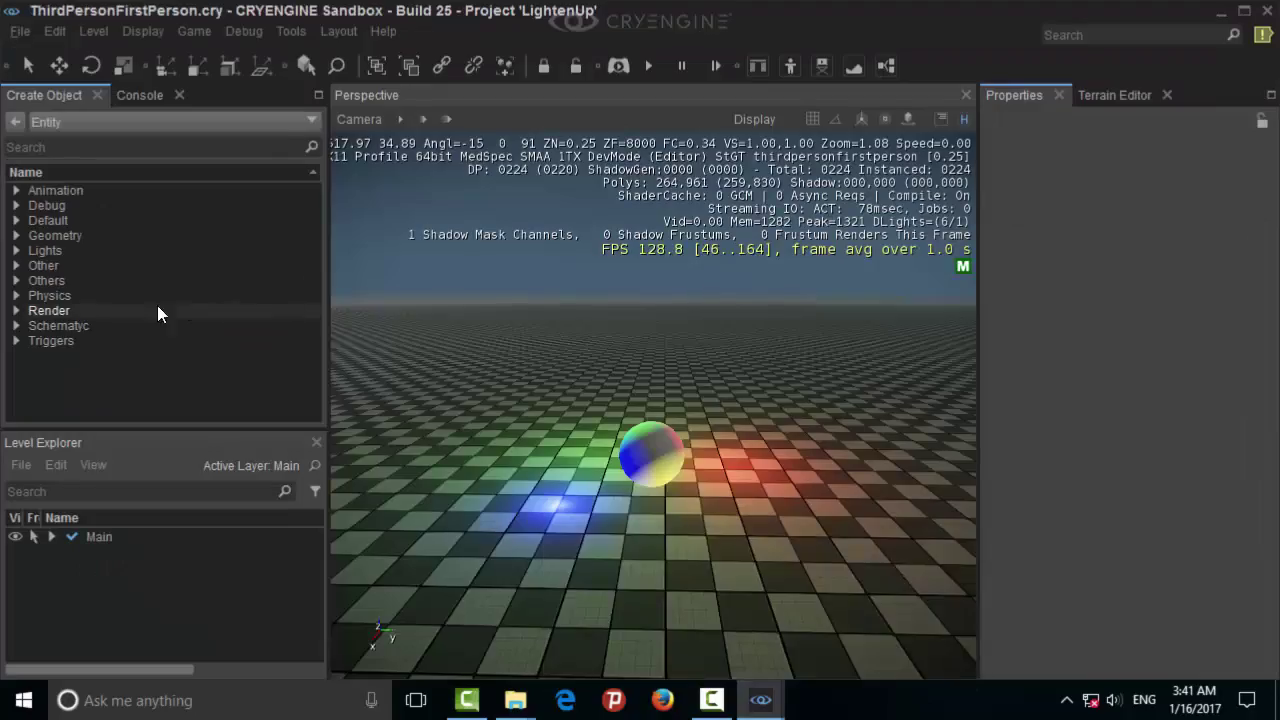
- Place an AudioTrigger entity from Schematyc > Samples > LightenUp into the level, raised slightly
click(16, 325)
click(36, 340)
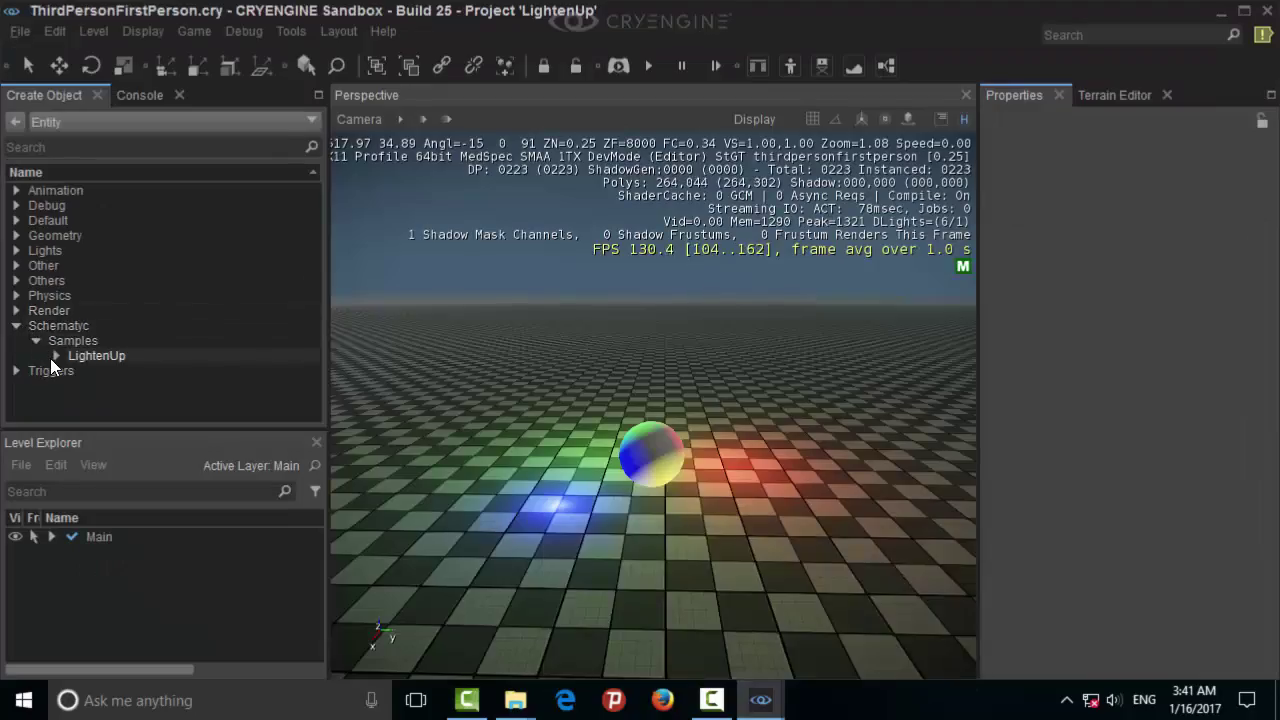
click(56, 355)
drag(133, 371, 509, 426)
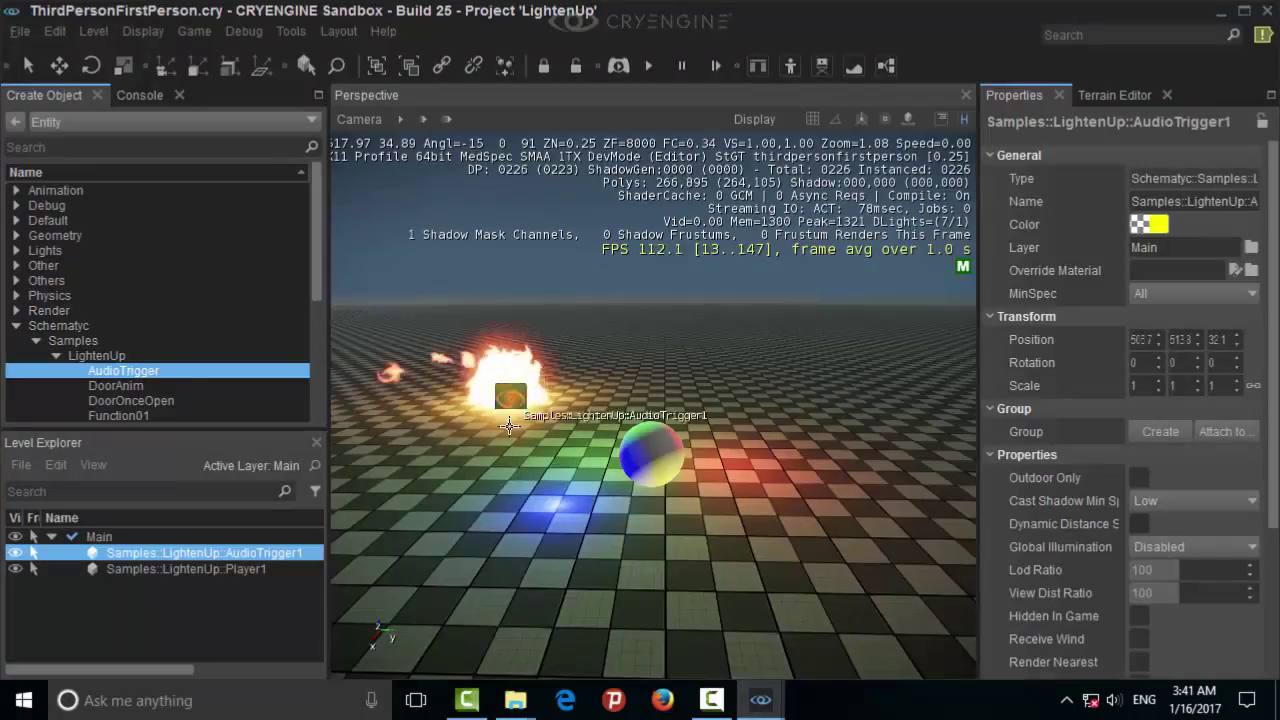
click(67, 64)
drag(504, 337, 502, 322)
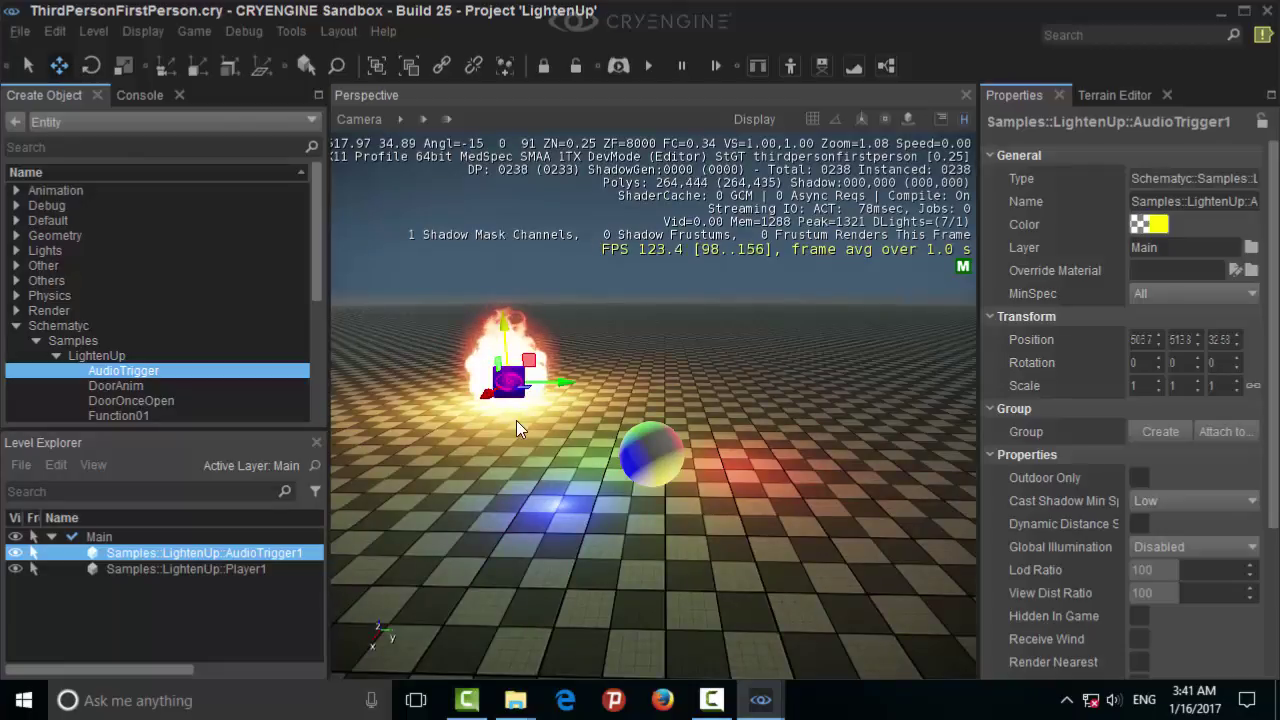
click(473, 486)
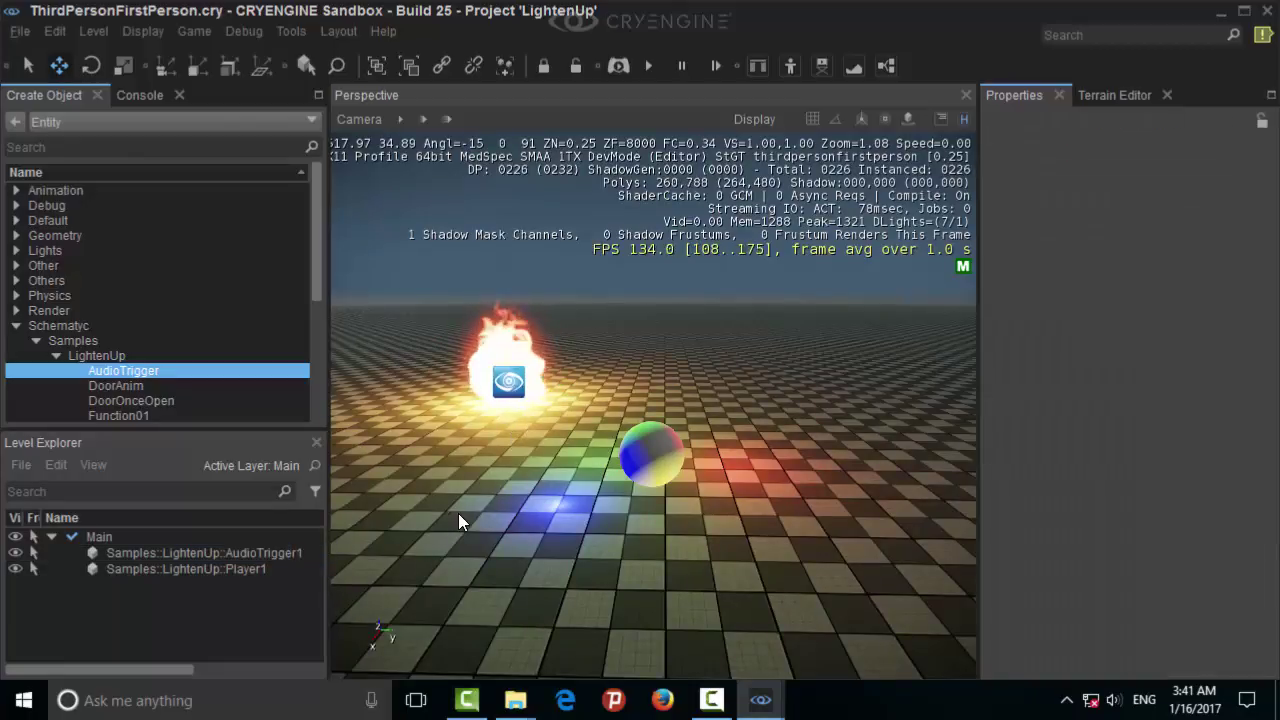
- Open AudioTrigger's SignalGraph and add a SensorVolume Entering signal node
mouse_move(760, 700)
click(832, 612)
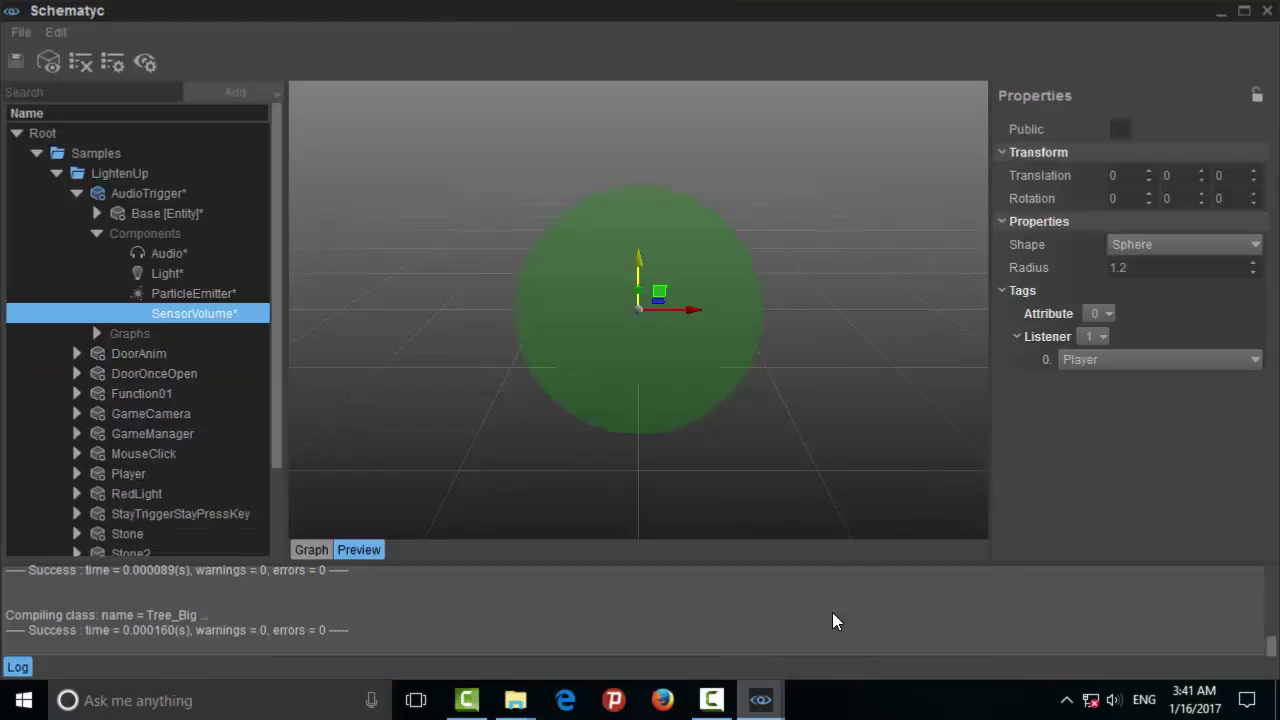
click(316, 548)
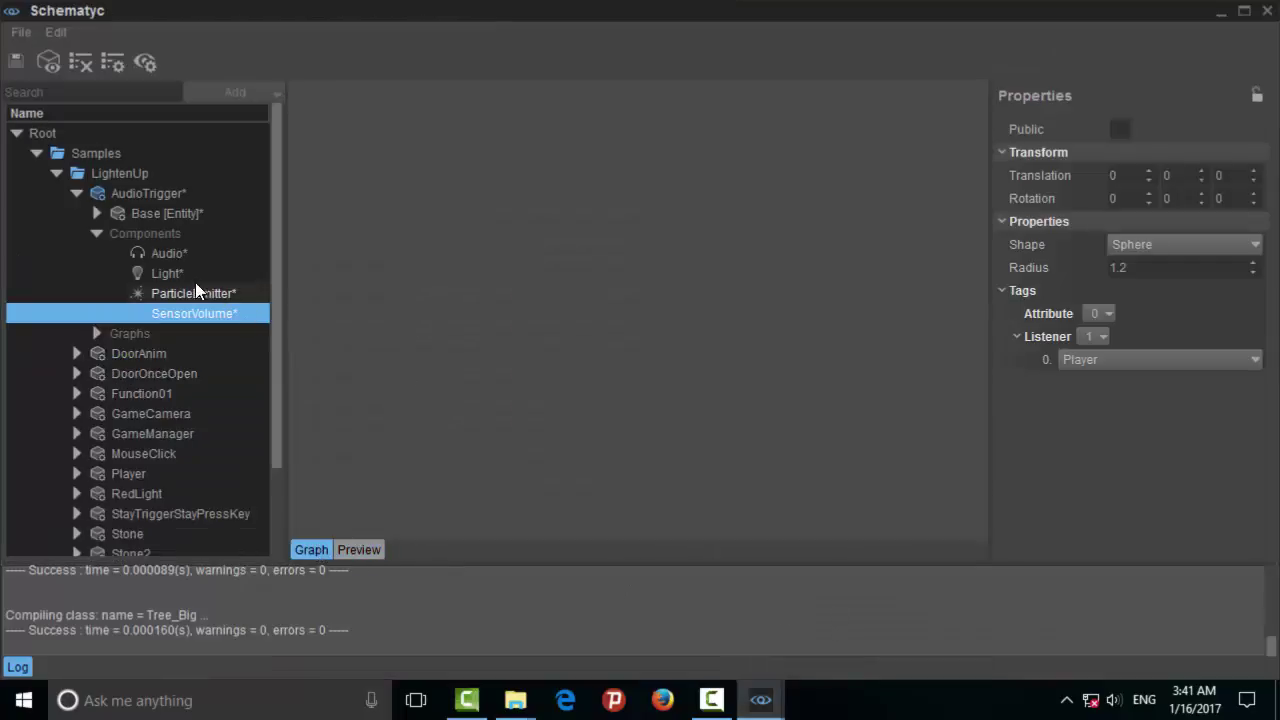
click(97, 333)
click(182, 355)
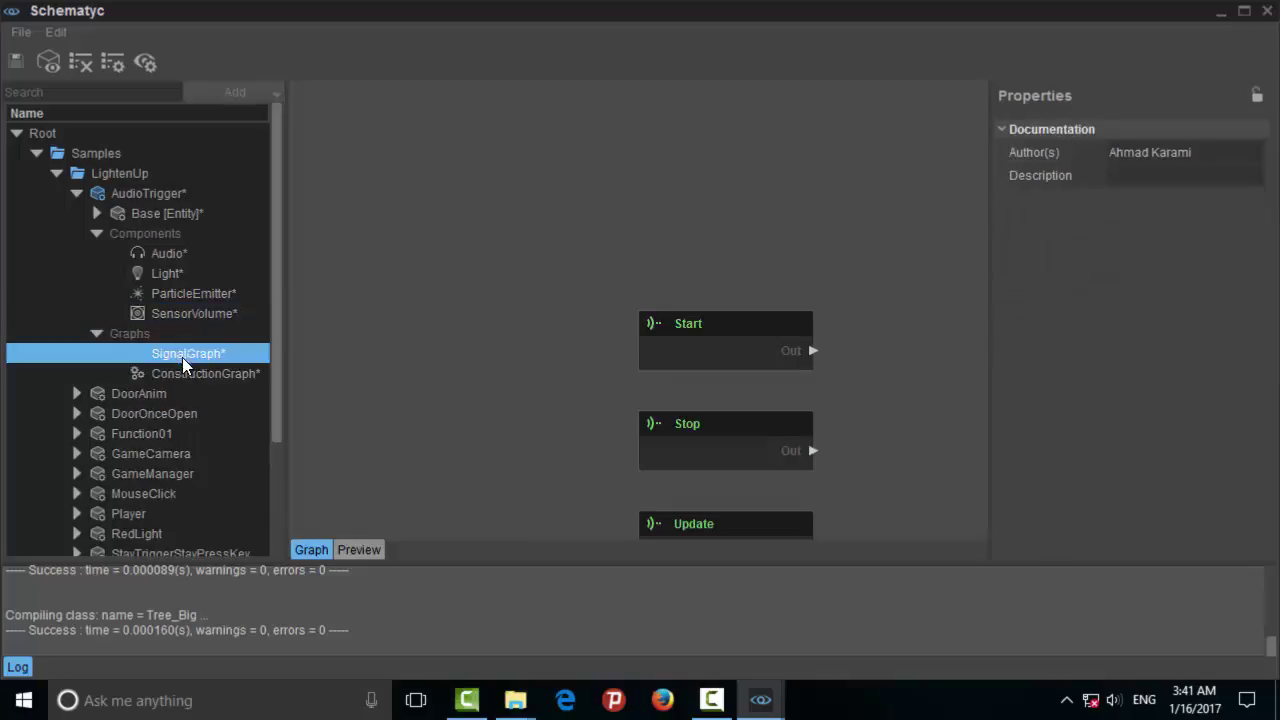
middle_drag(502, 413, 318, 125)
right_click(437, 390)
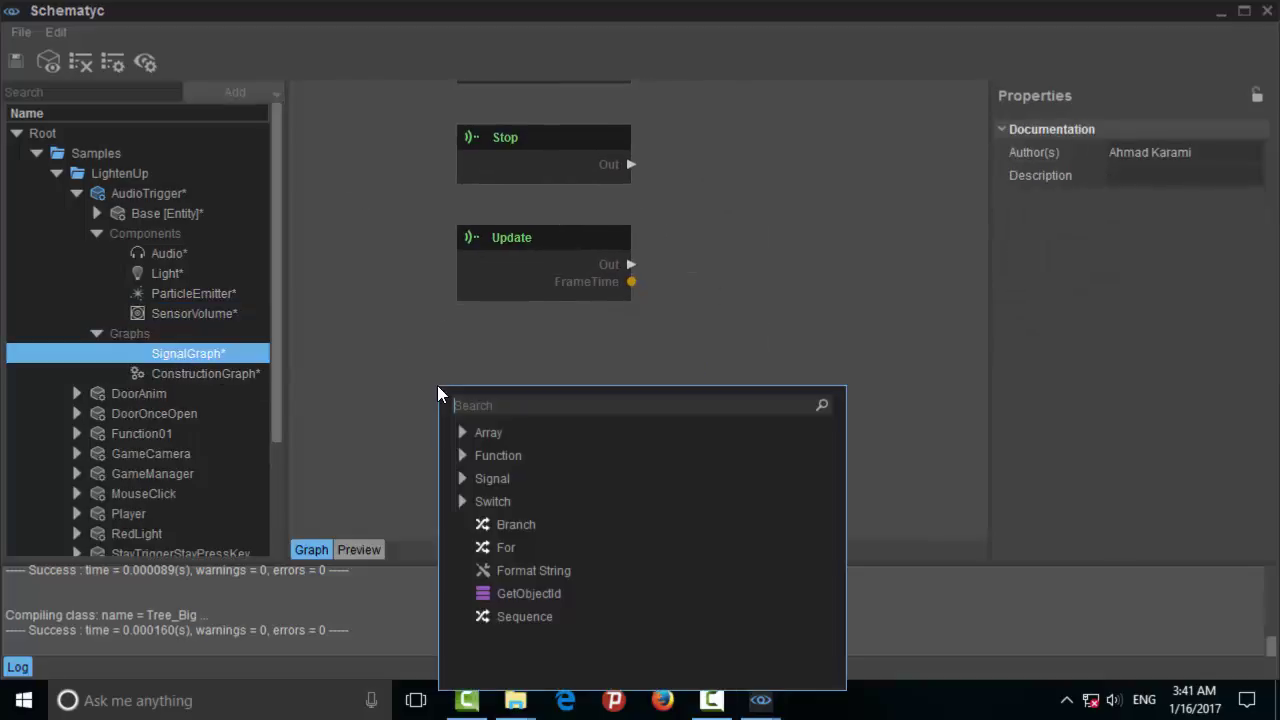
text(enter)
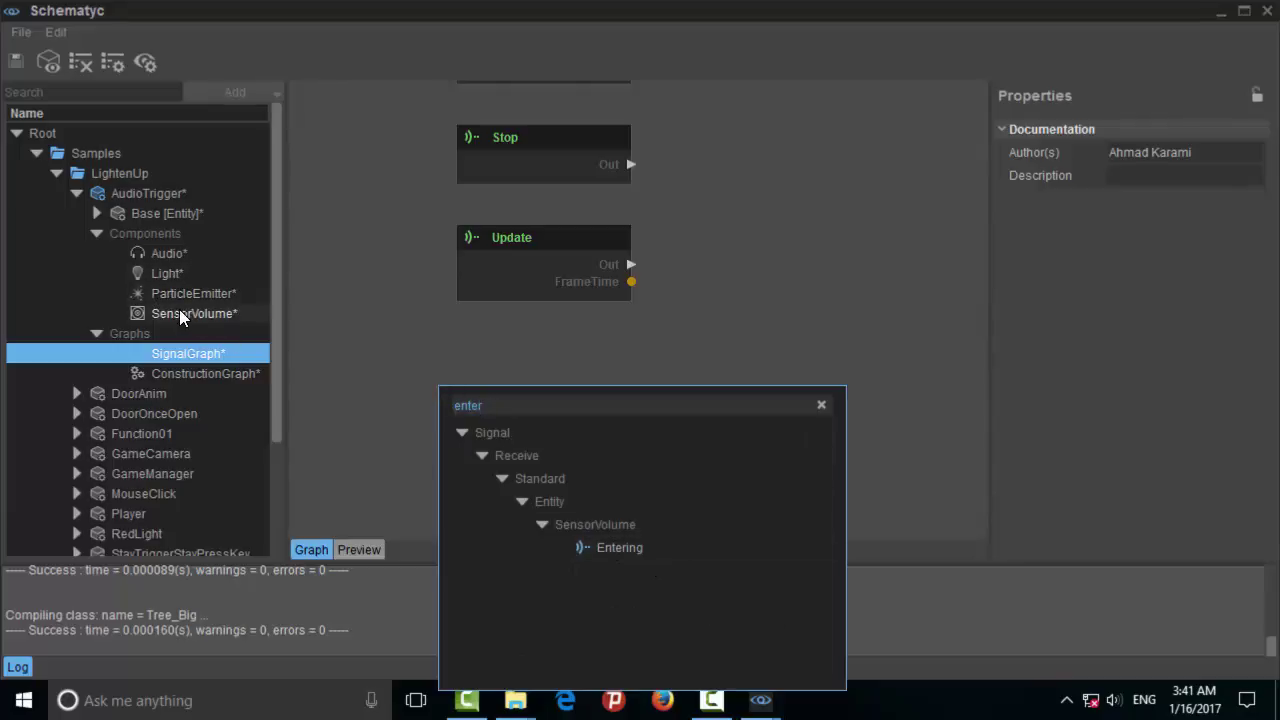
click(612, 547)
click(527, 403)
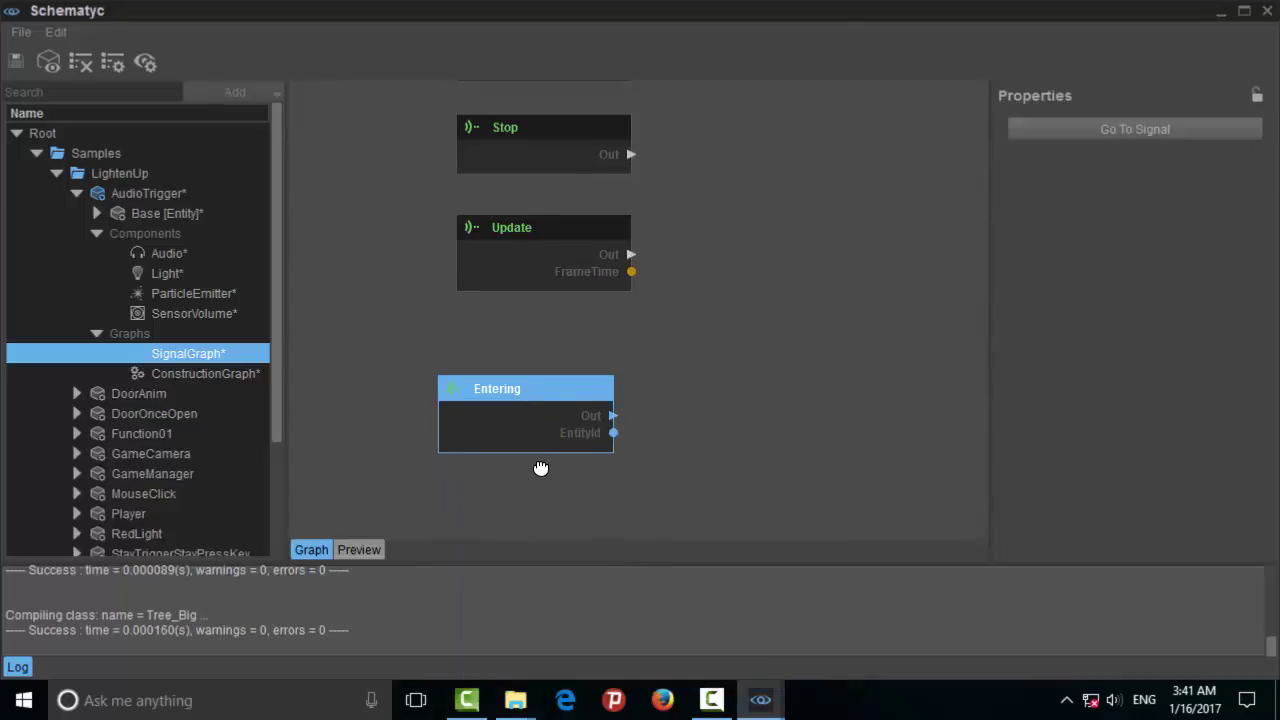
middle_drag(540, 468, 519, 343)
- Add the SensorVolume Leaving signal node and arrange it below Entering
right_click(455, 390)
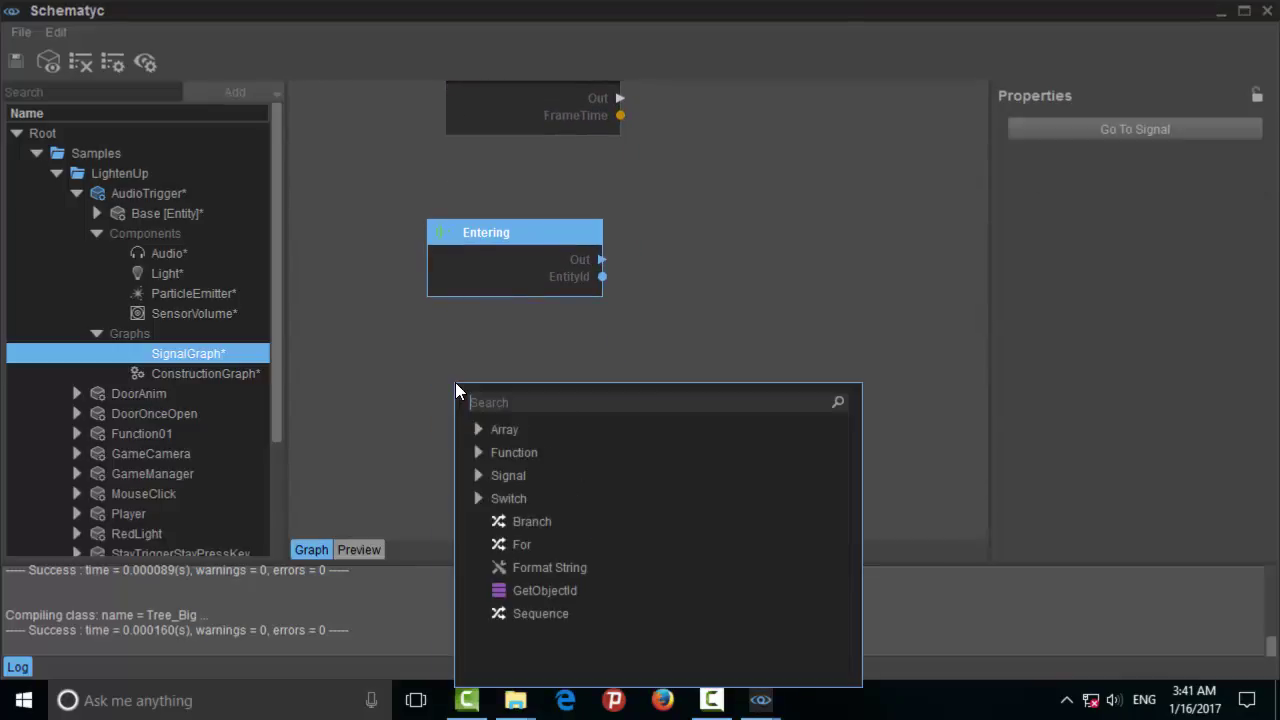
text(lea)
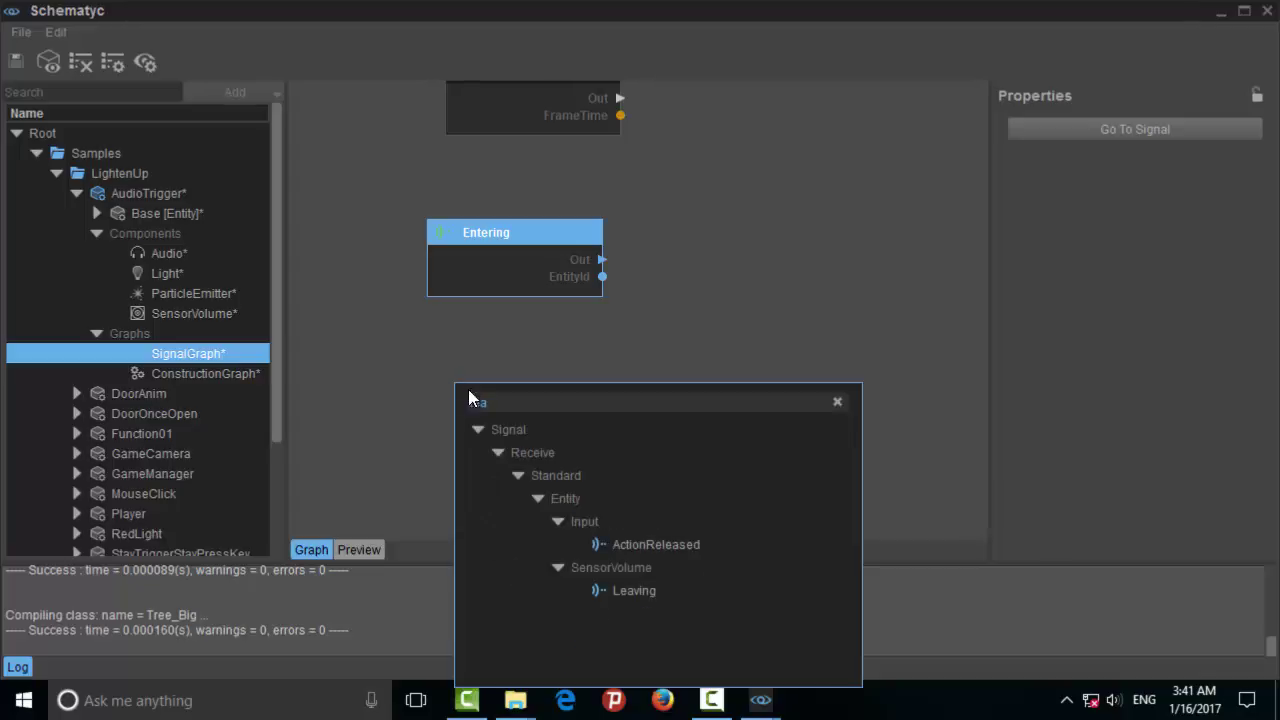
double_click(641, 588)
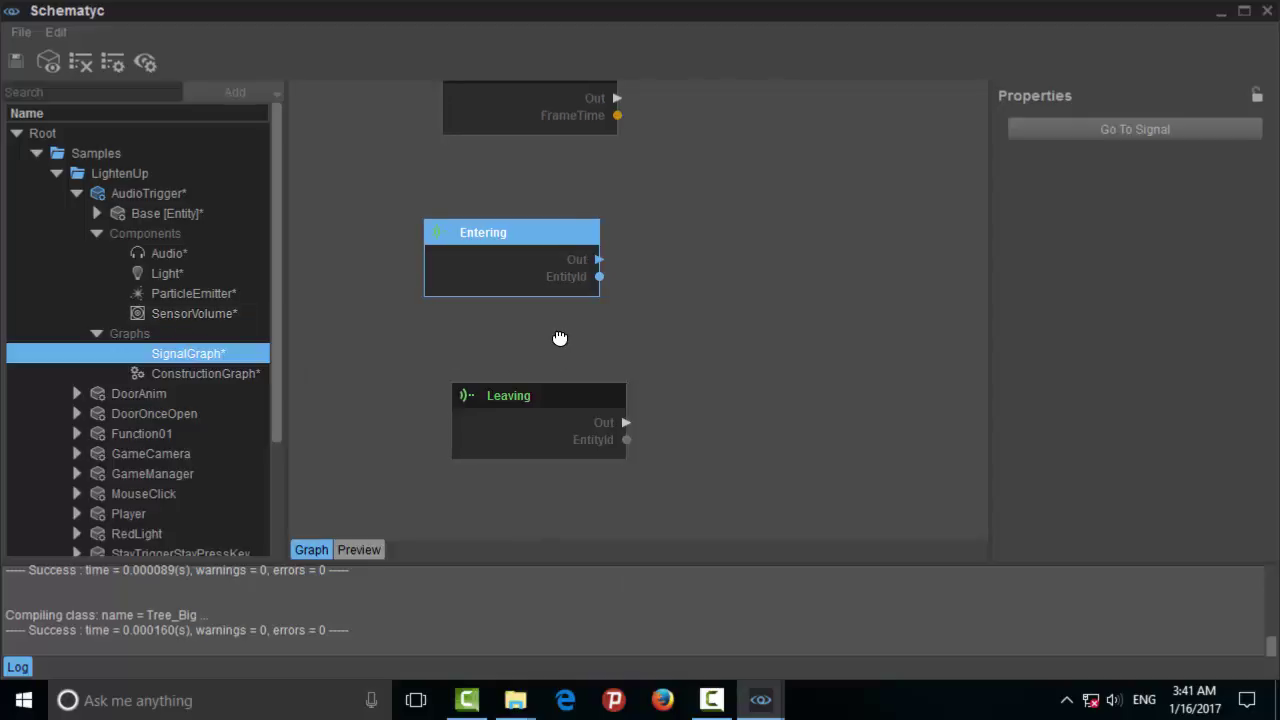
middle_drag(560, 337, 538, 275)
drag(517, 346, 460, 403)
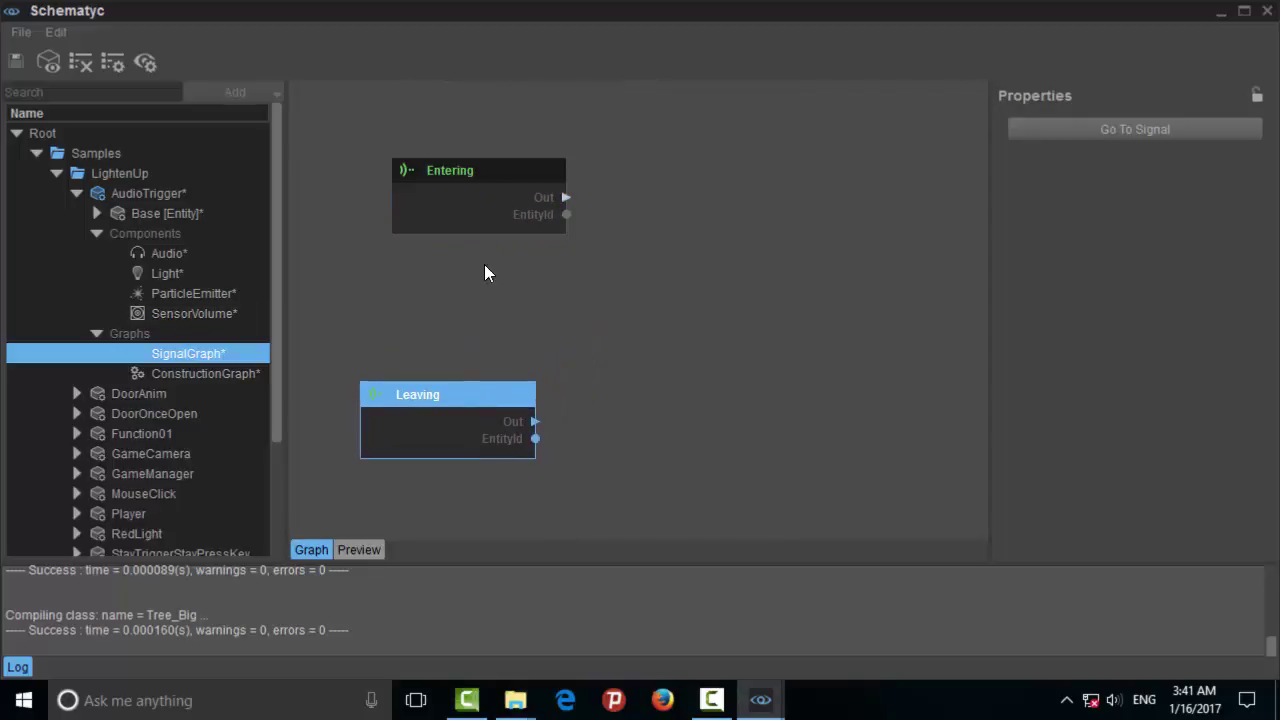
drag(471, 200, 440, 248)
middle_drag(548, 261, 524, 264)
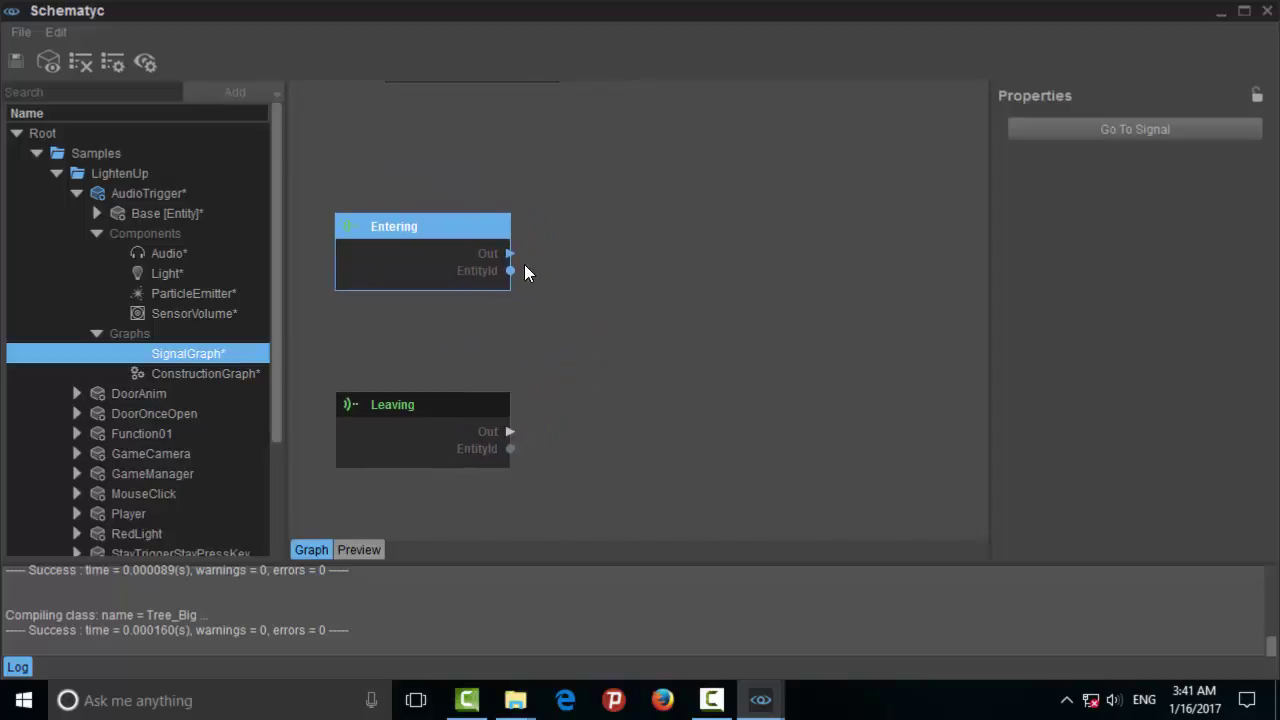
drag(510, 254, 587, 250)
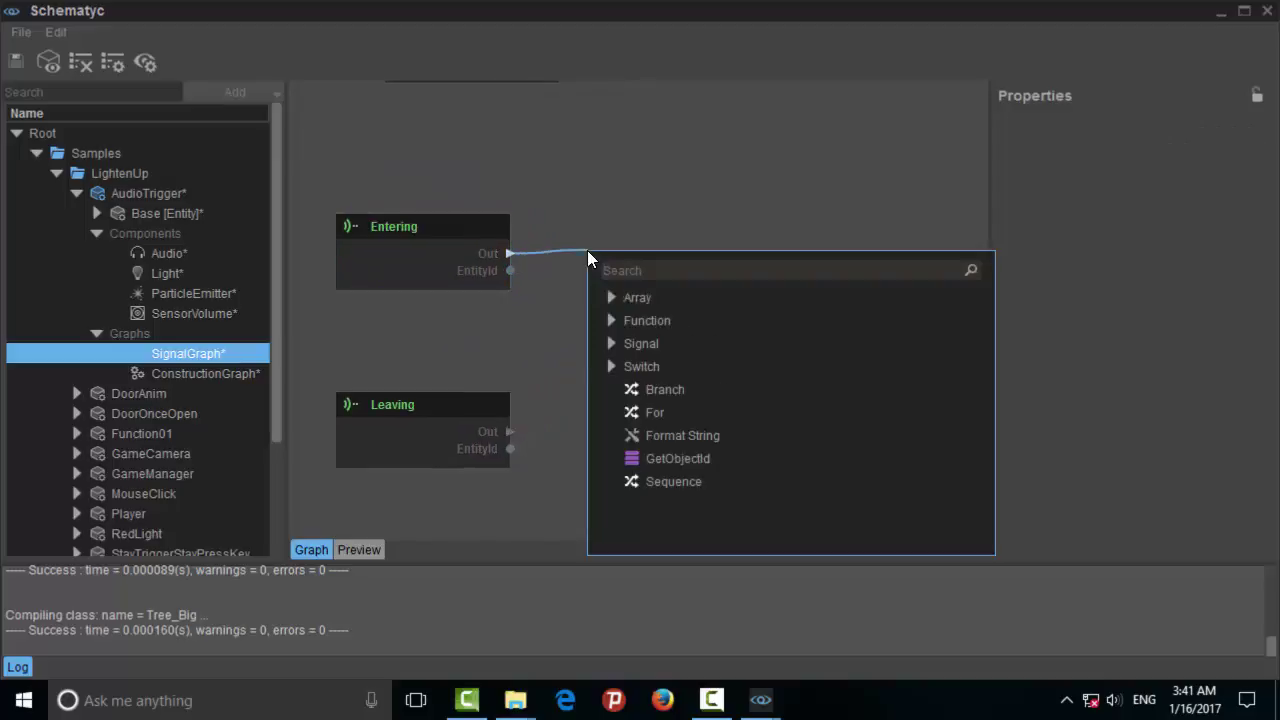
- Add a Light::Switch node connected from Entering's Out
text(light w)
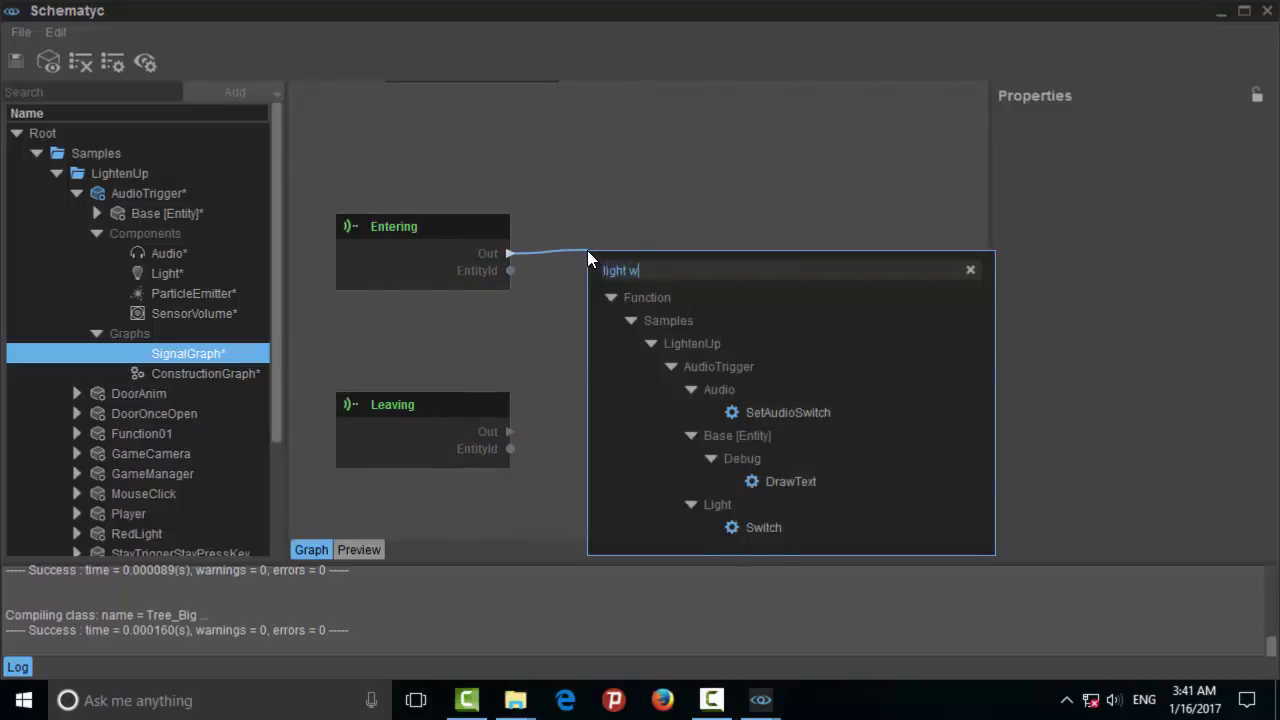
key(BackSpace)
text(swit)
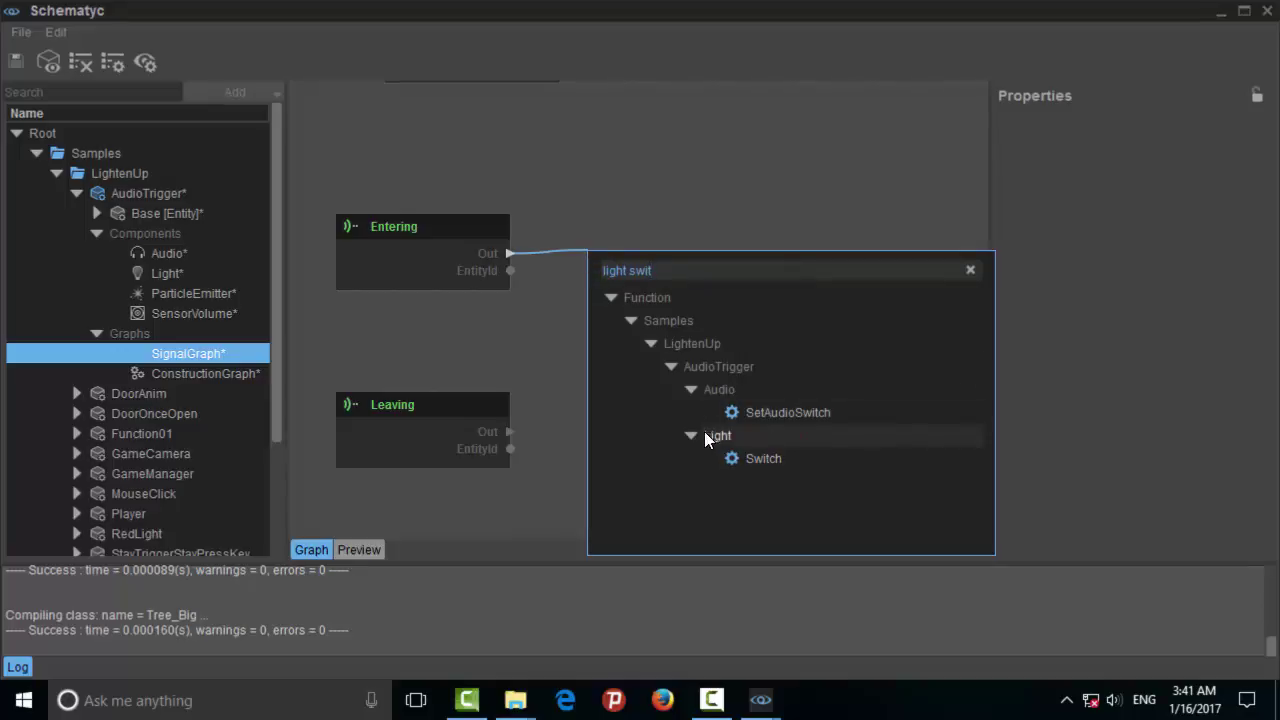
key(Return)
drag(664, 265, 677, 234)
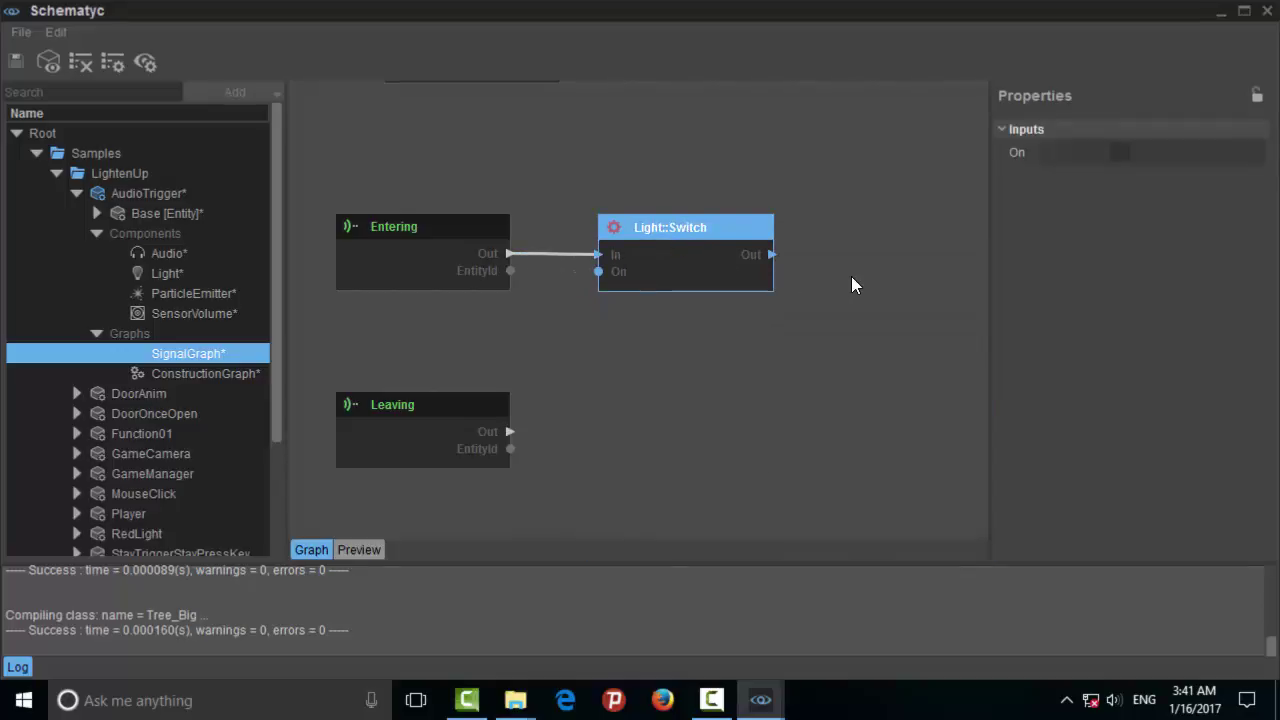
middle_drag(851, 276, 767, 277)
- Add a ParticleEmitter::SetVisible node connected after Light::Switch
drag(691, 254, 743, 241)
text(parti)
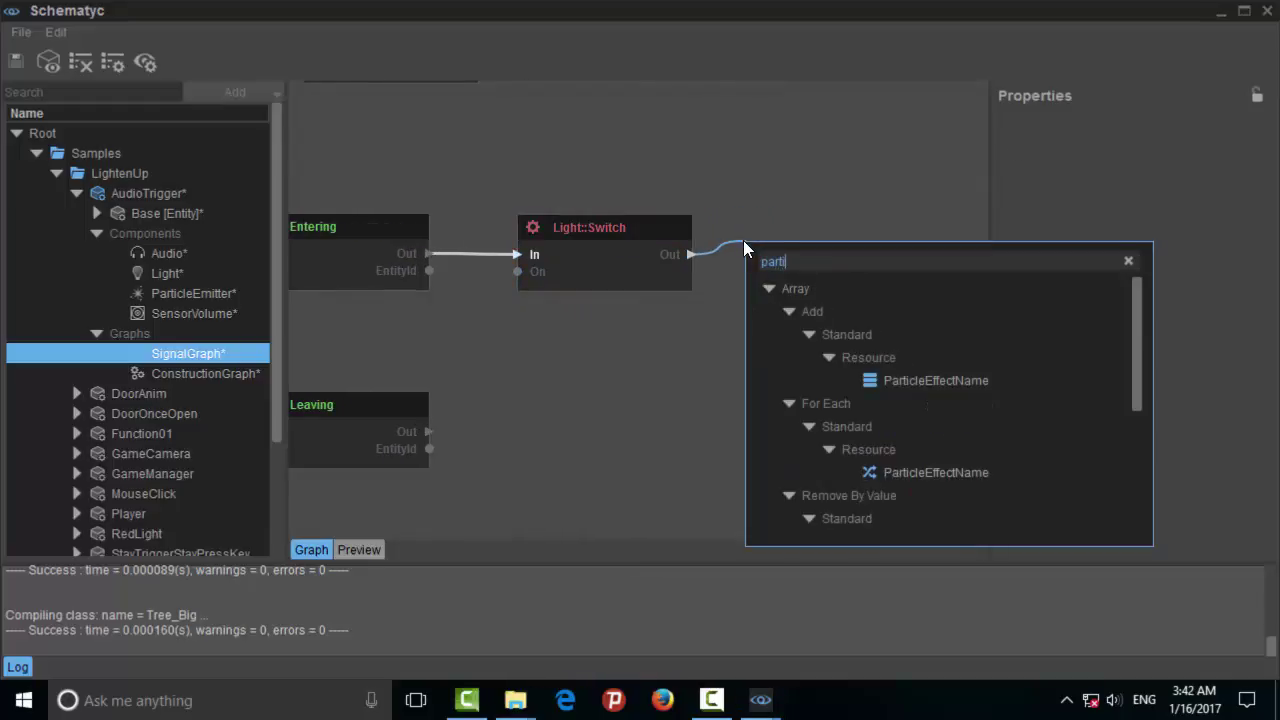
text(cle)
text( vis)
text(e)
key(BackSpace)
key(BackSpace)
text(vis)
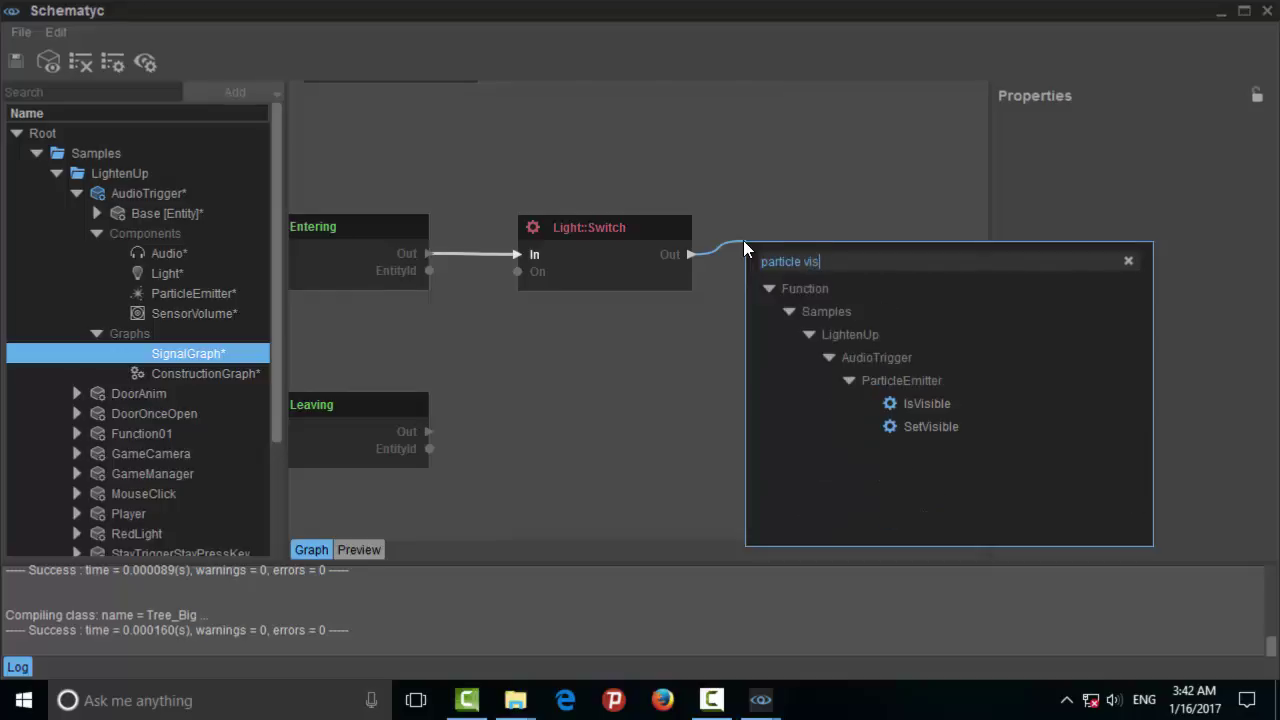
double_click(935, 426)
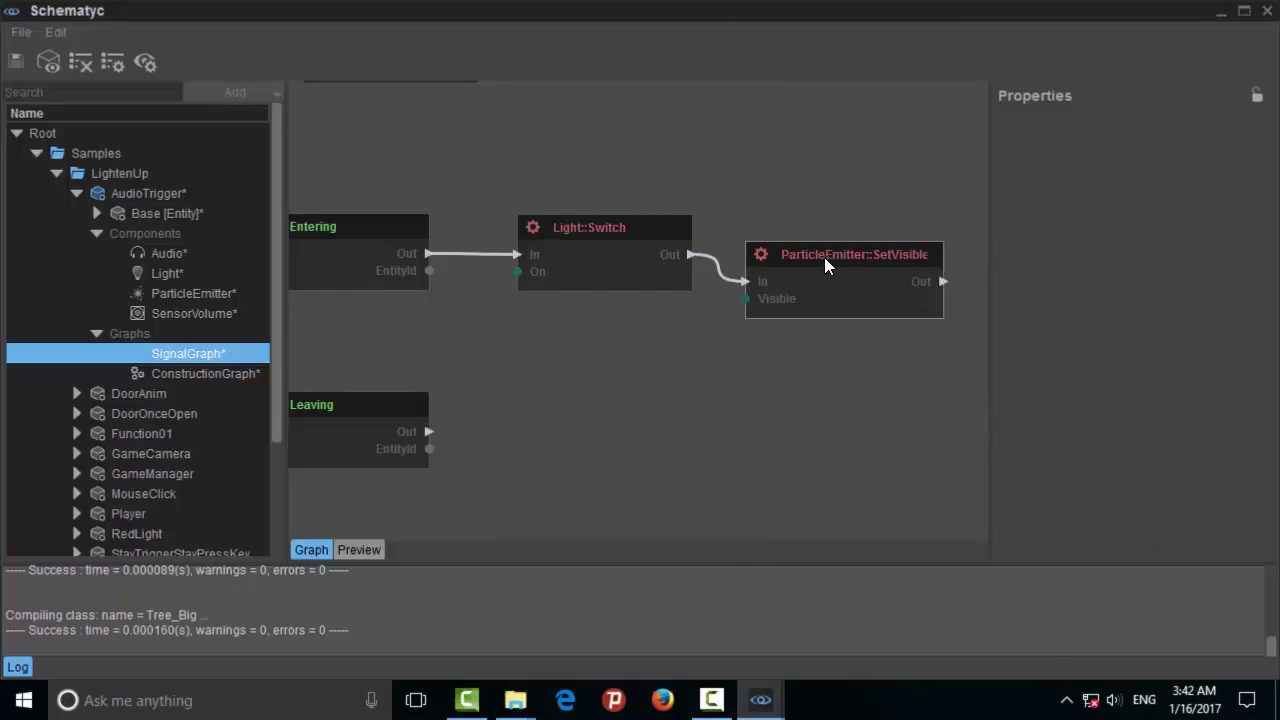
click(618, 224)
middle_drag(829, 177, 660, 163)
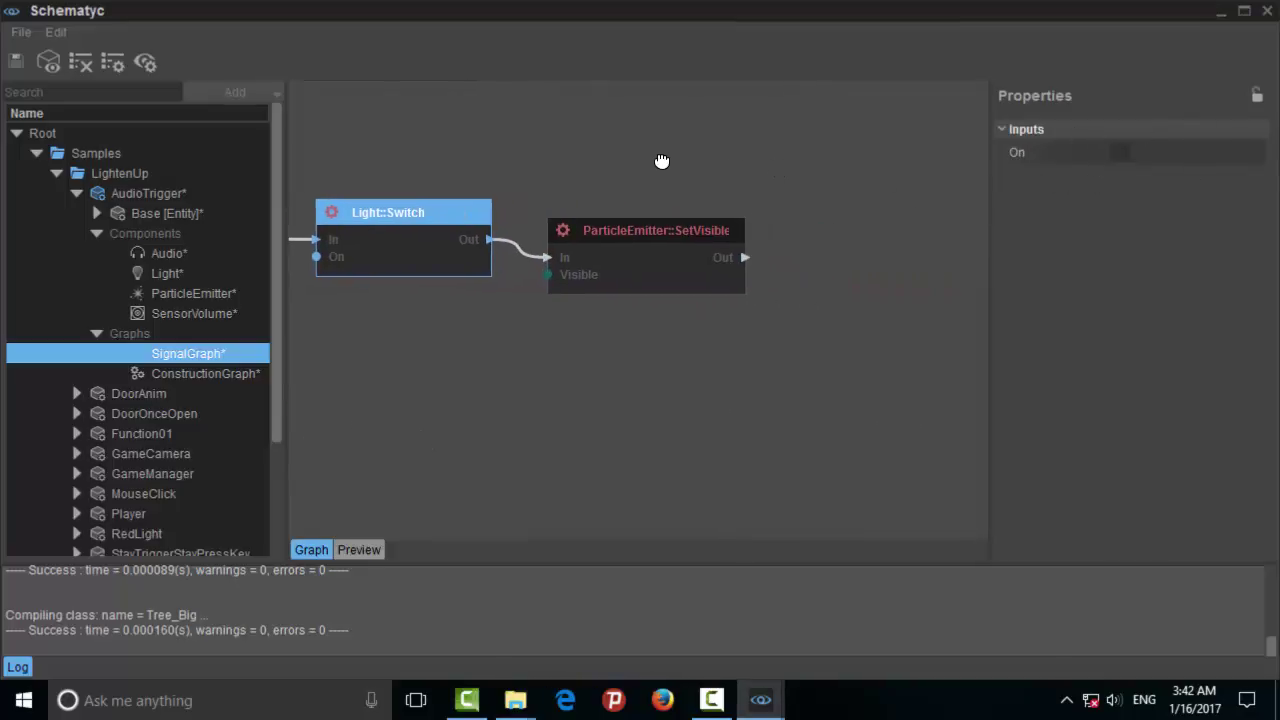
click(758, 258)
drag(741, 256, 781, 237)
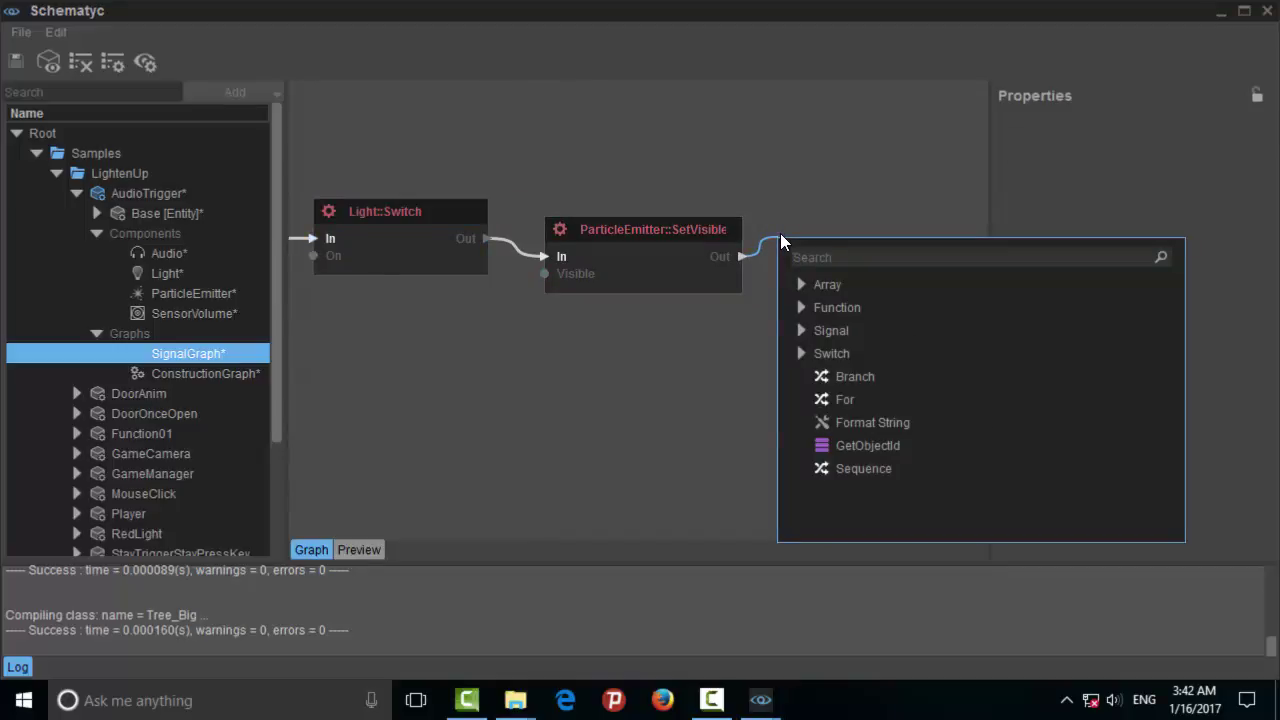
- Add an Audio::ExecuteAudioTrigger node after SetVisible and widen the properties area
text(audio)
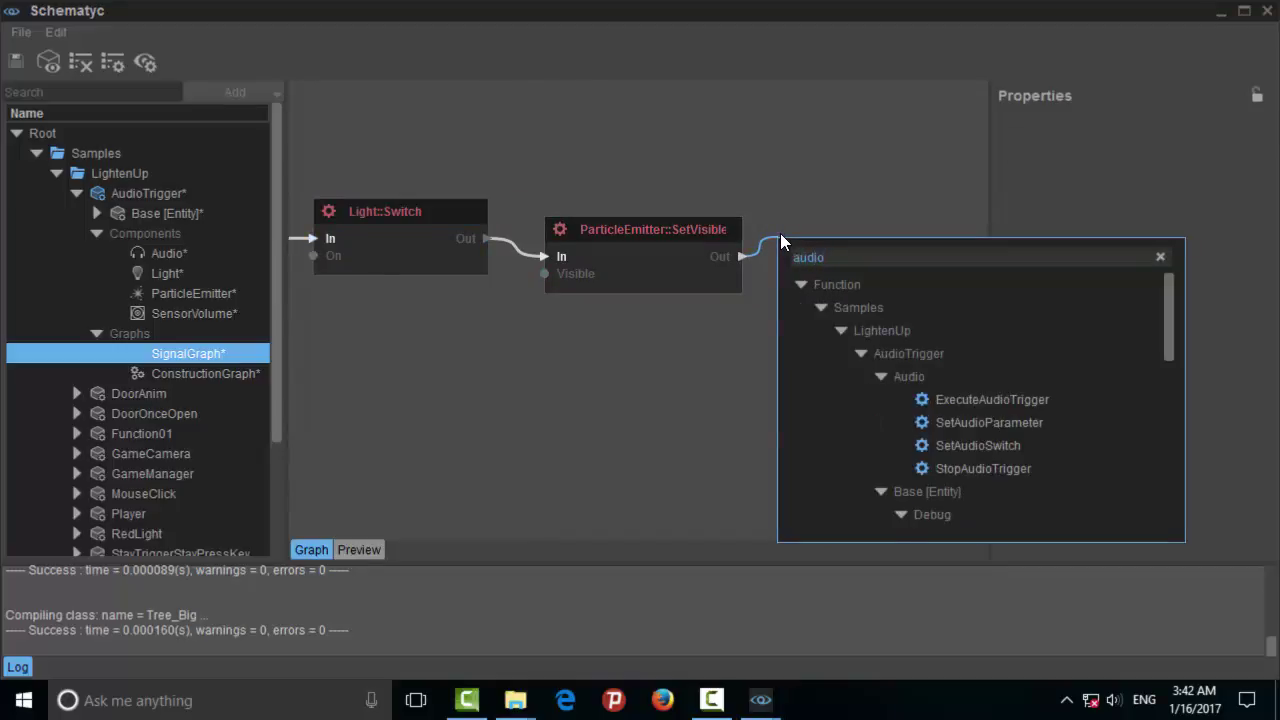
click(1025, 399)
click(869, 242)
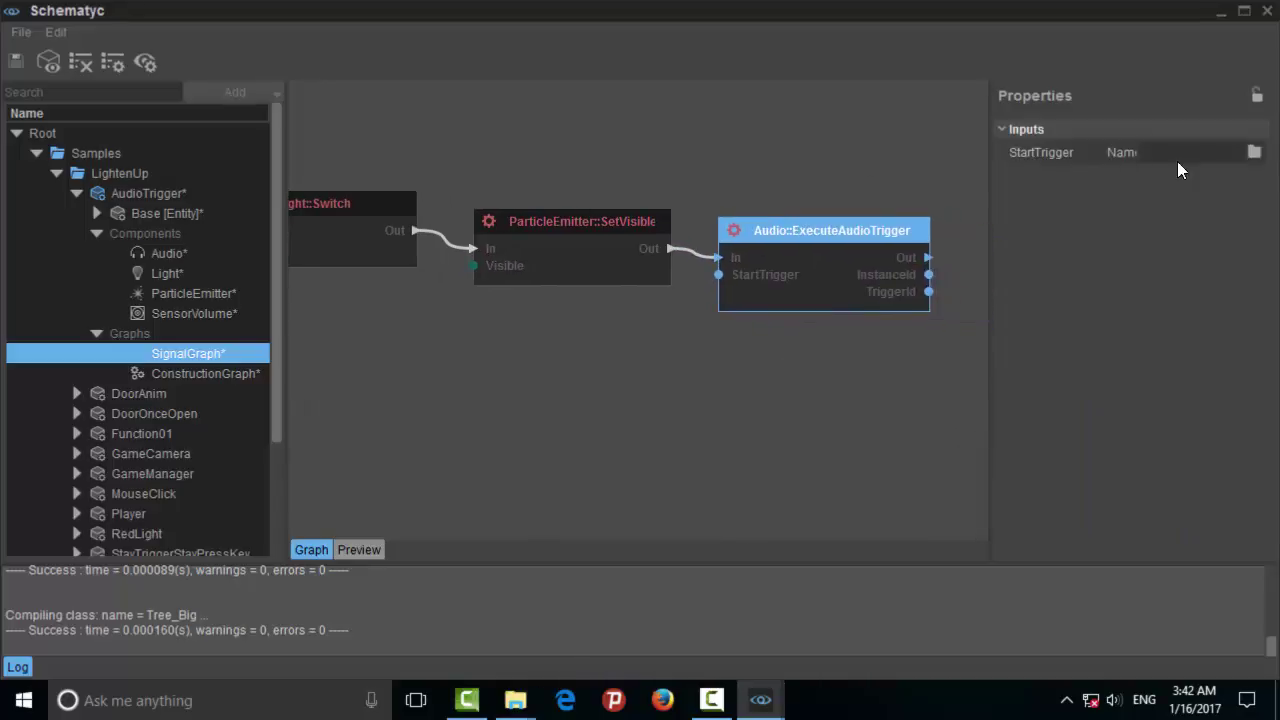
drag(990, 163, 971, 163)
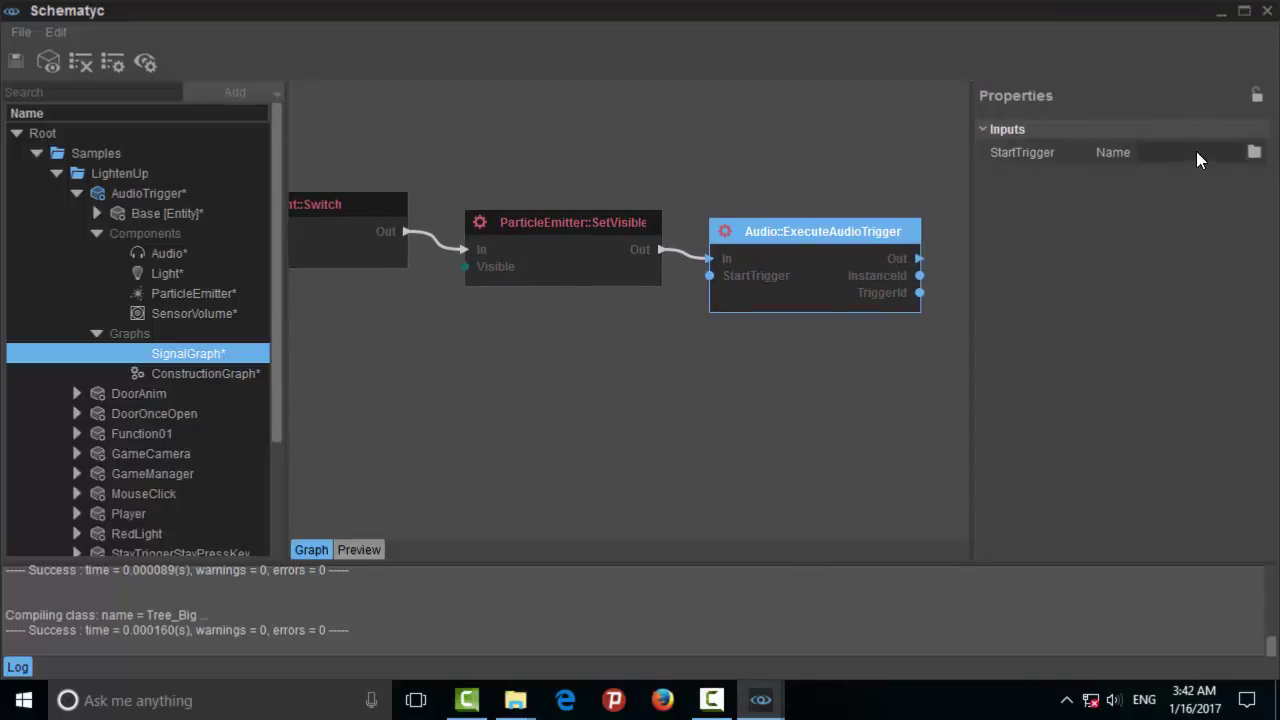
- Browse the StartTrigger chooser's default_controls and game folders, then cancel without choosing
click(1255, 152)
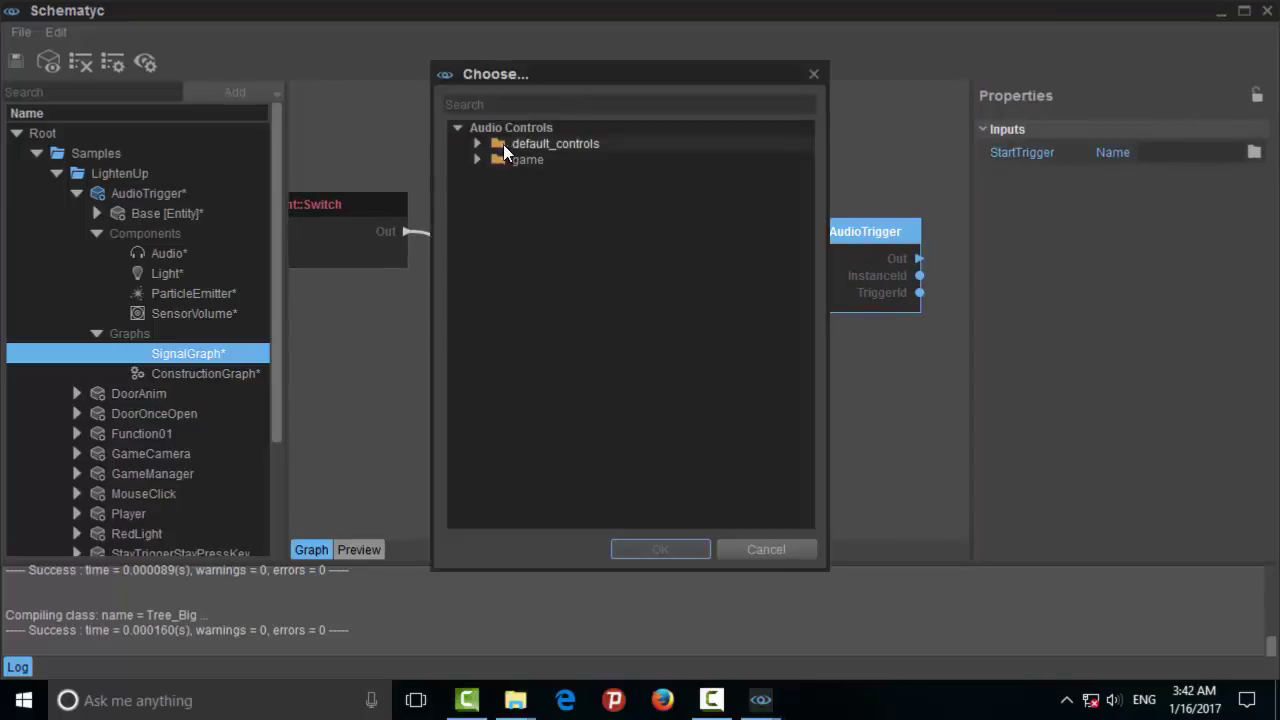
click(477, 144)
click(477, 240)
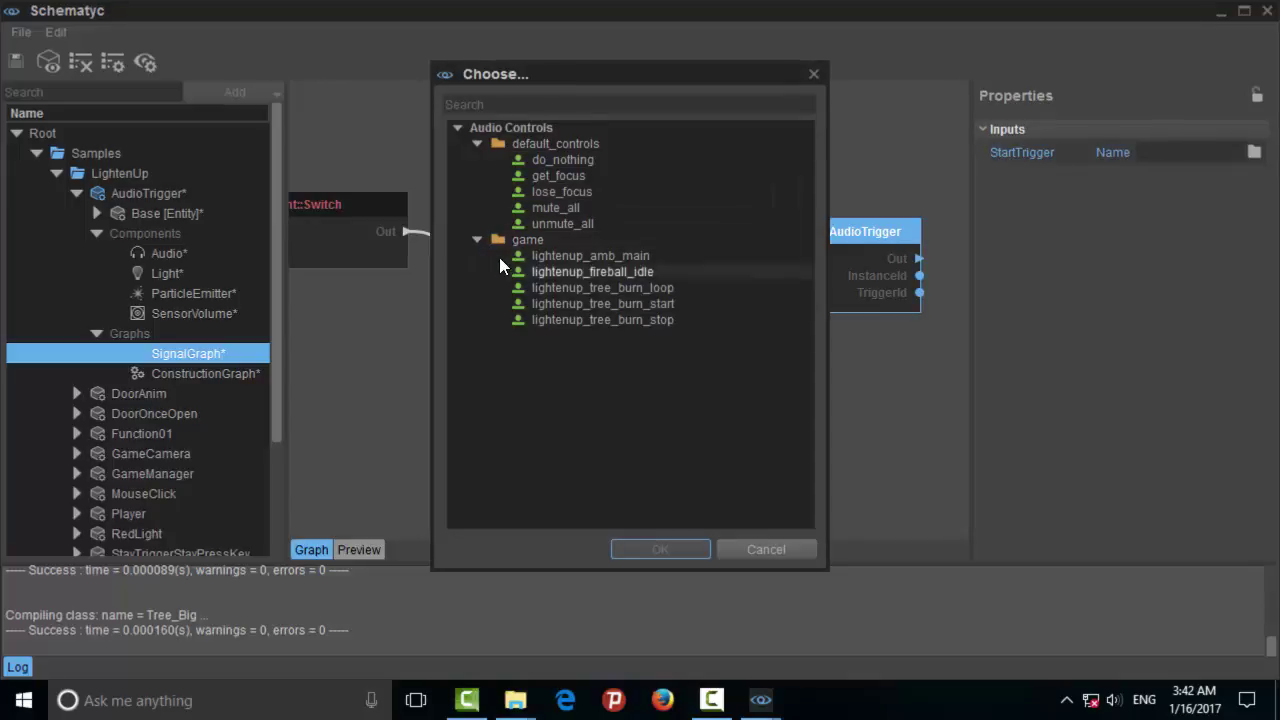
click(476, 240)
click(476, 144)
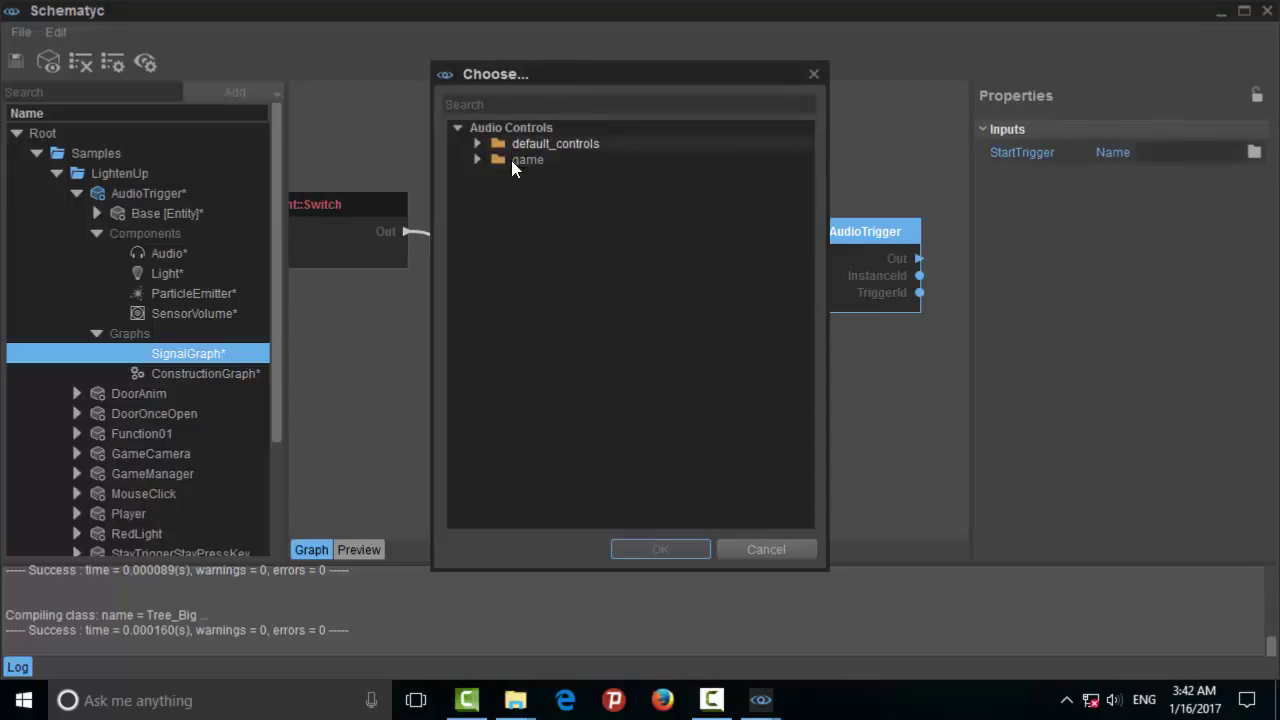
click(513, 146)
click(520, 158)
click(501, 146)
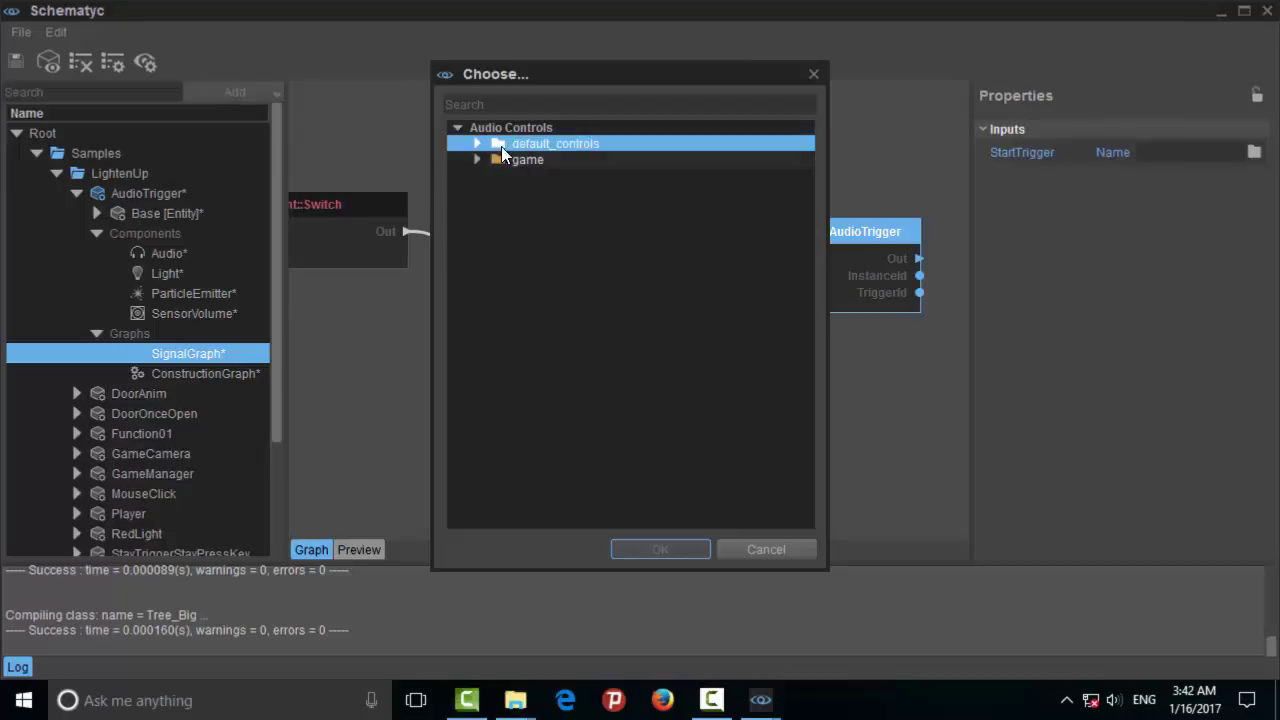
click(741, 552)
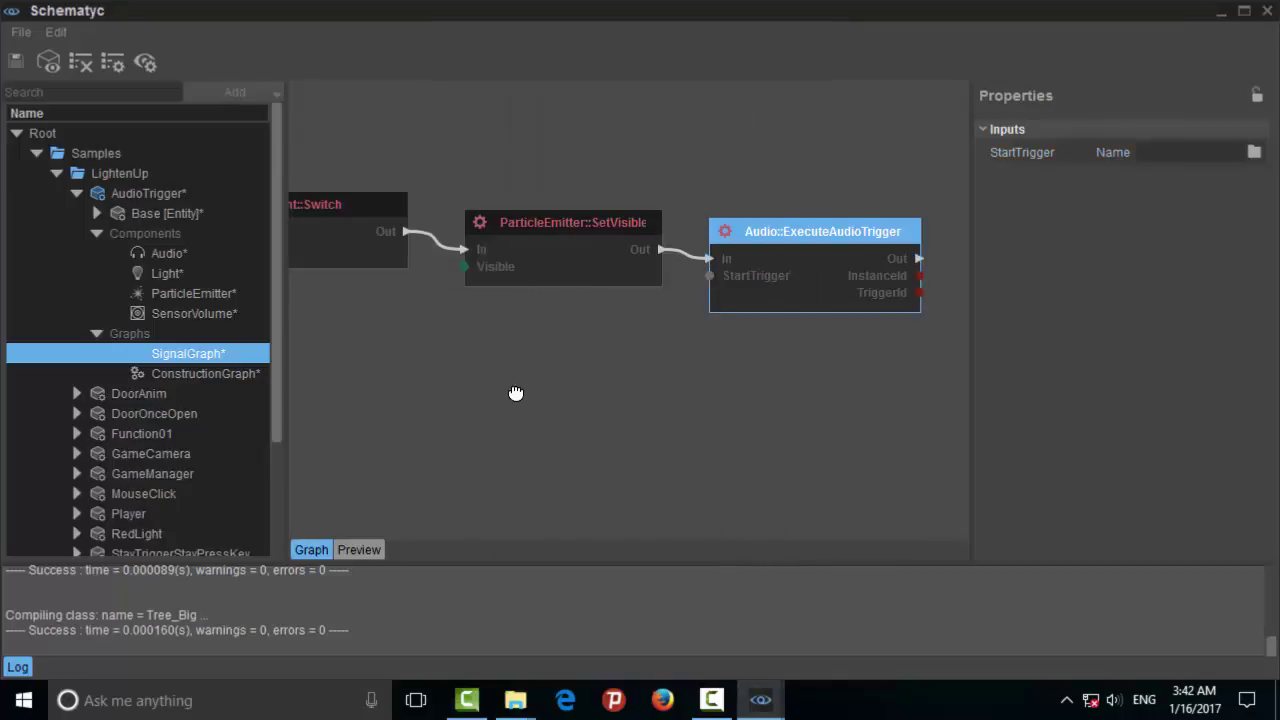
middle_drag(516, 393, 851, 400)
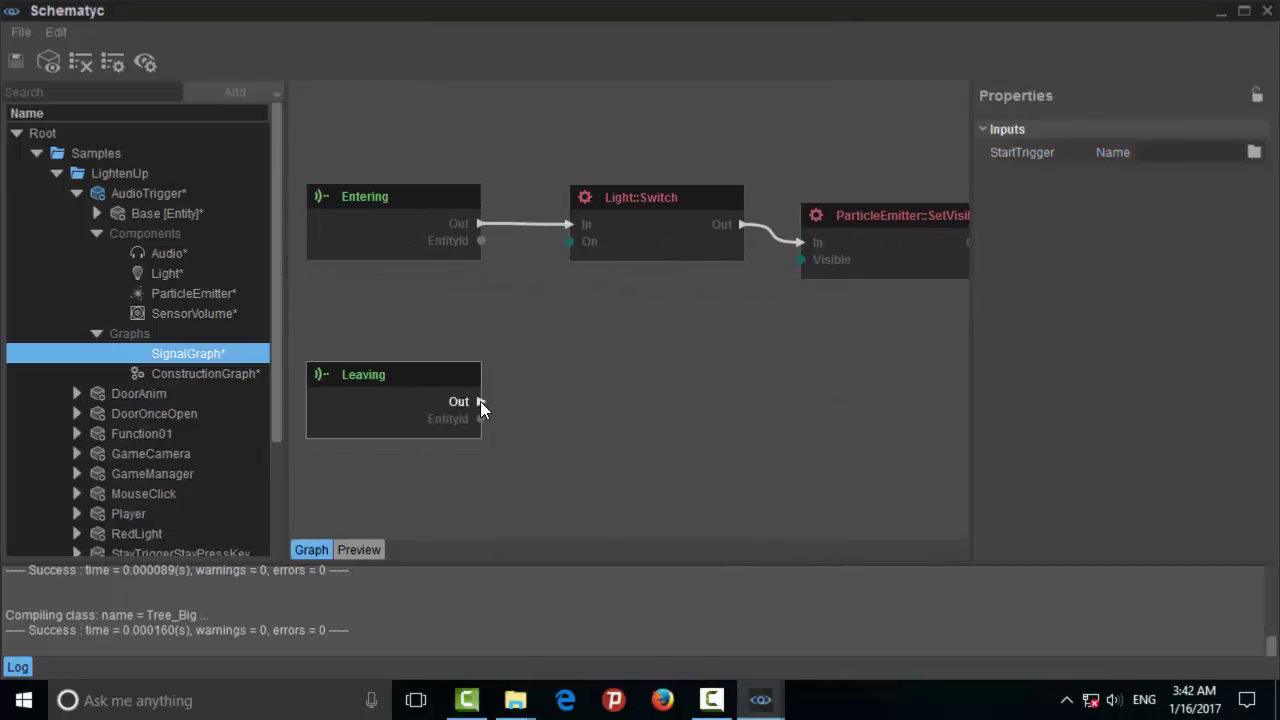
- Add a Light::Switch node after the Leaving signal by searching 'light swi'
drag(480, 401, 557, 375)
text(ligh)
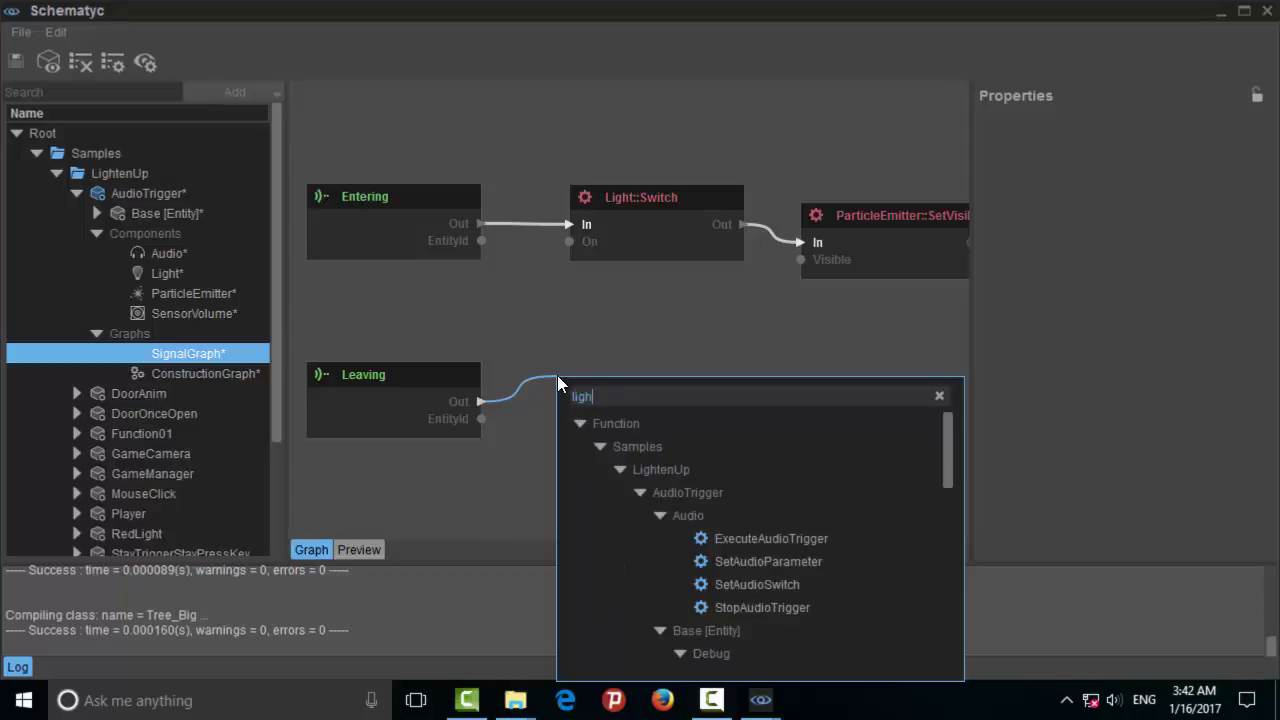
text(t swi)
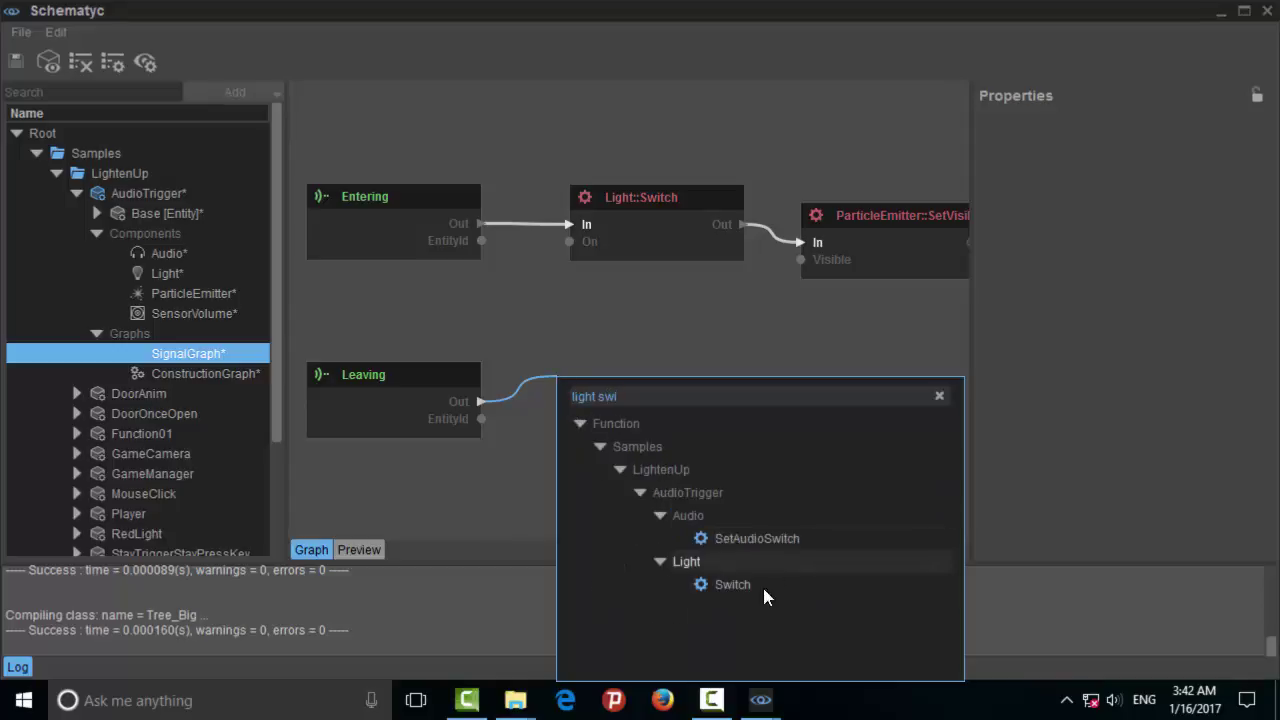
double_click(758, 588)
click(652, 399)
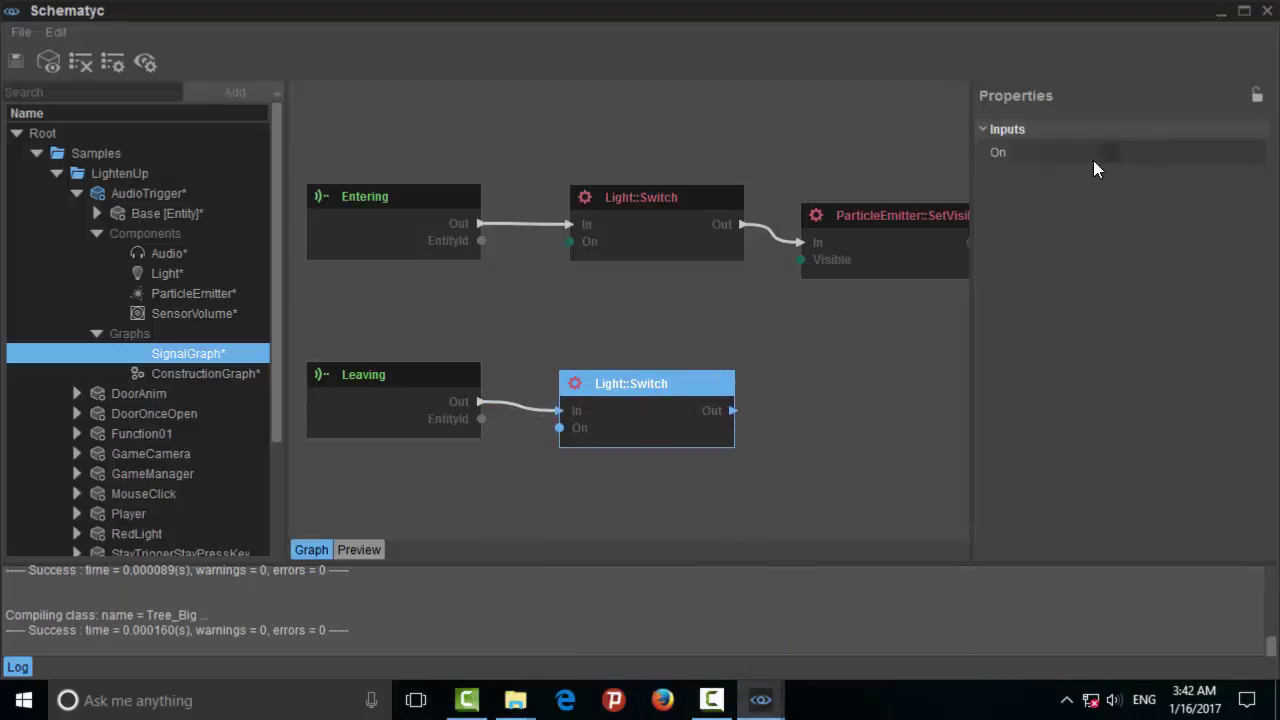
- Add a ParticleEmitter::SetVisible node after the lower Light::Switch by searching 'particle vis'
middle_drag(883, 374, 673, 400)
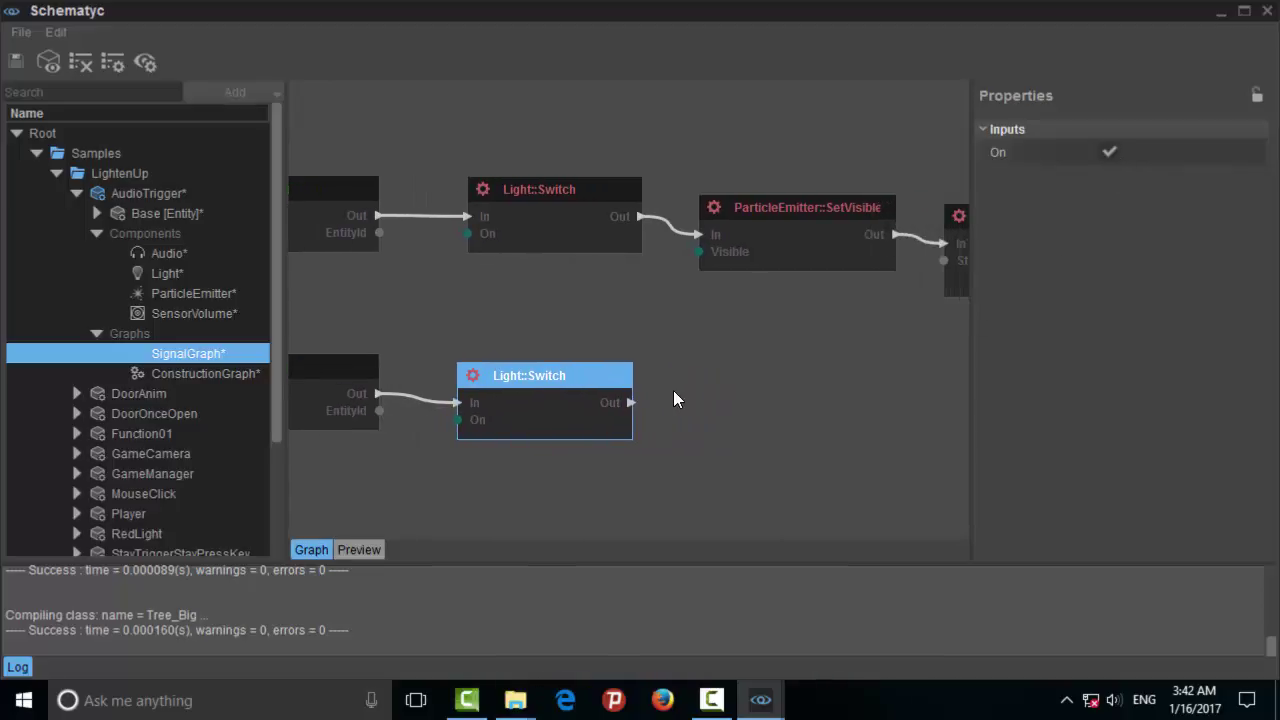
drag(631, 402, 715, 376)
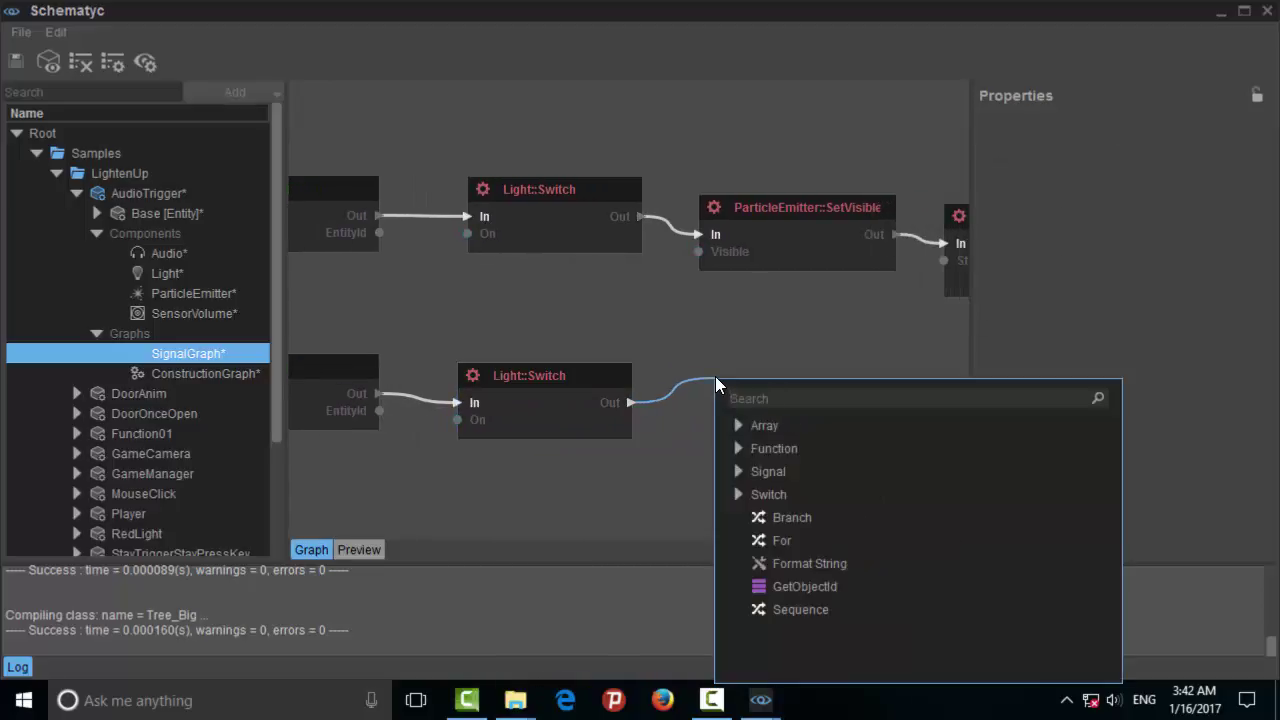
text(particle )
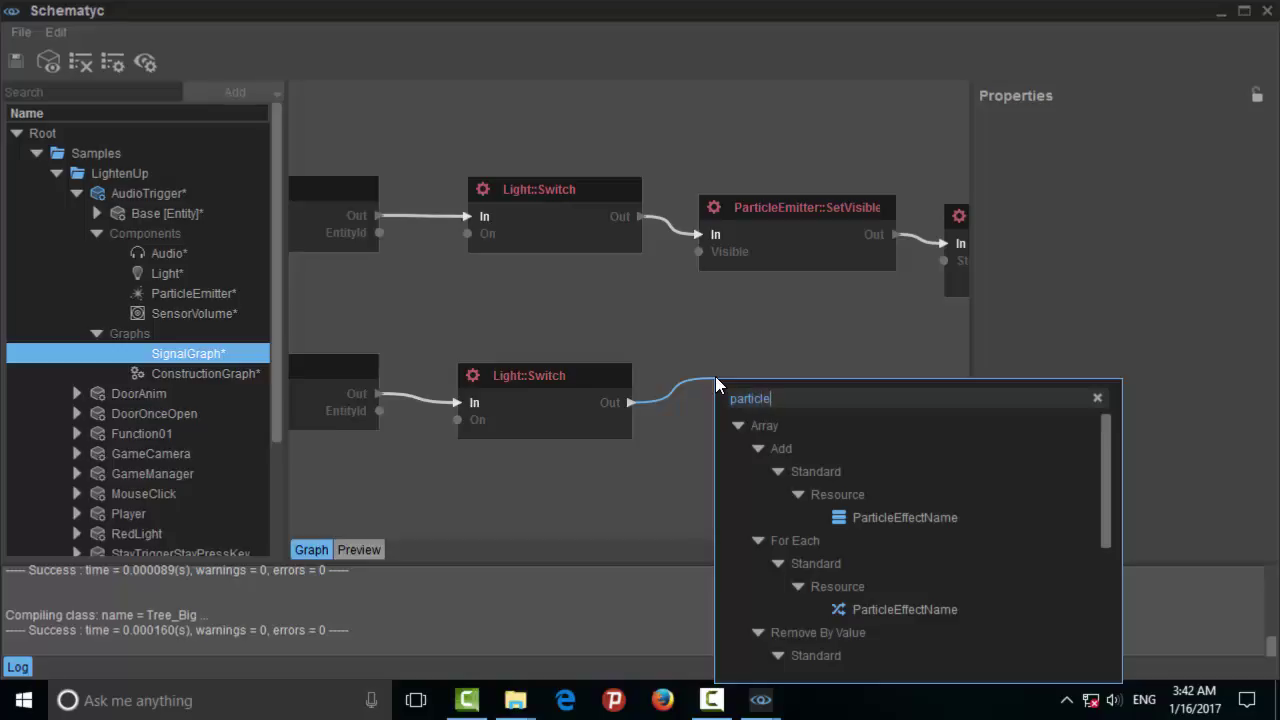
text(vi)
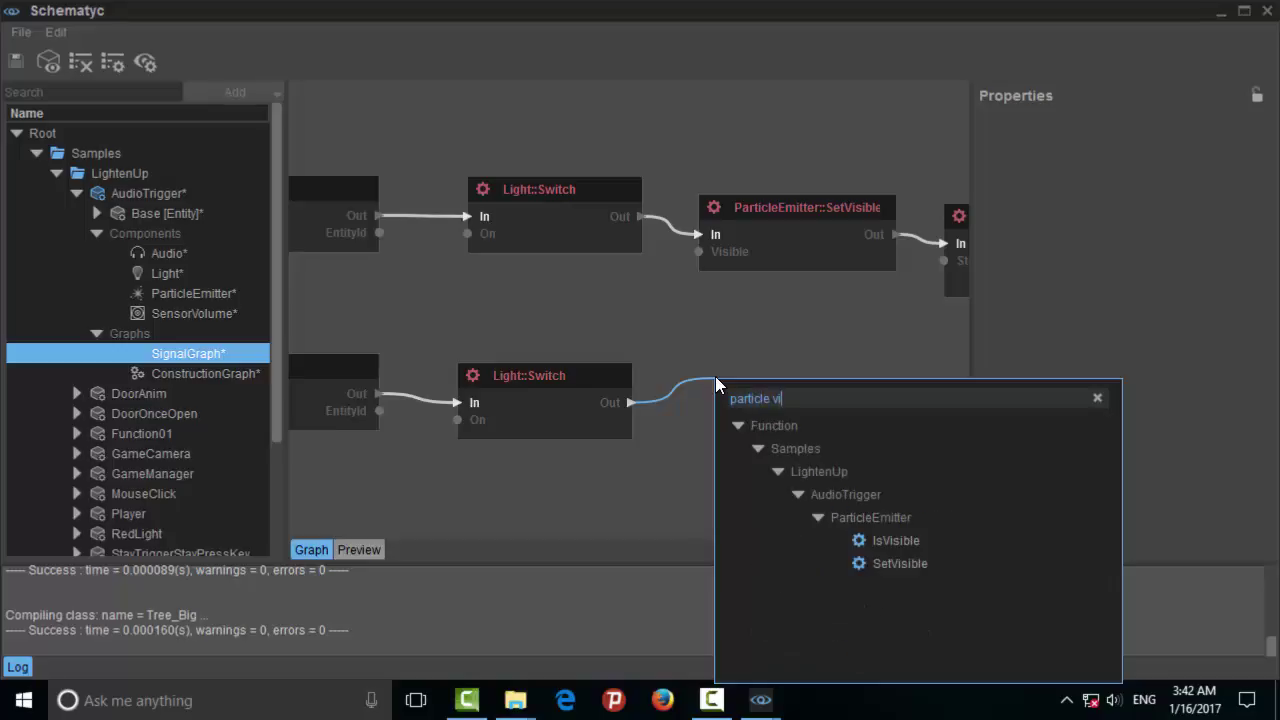
text(s)
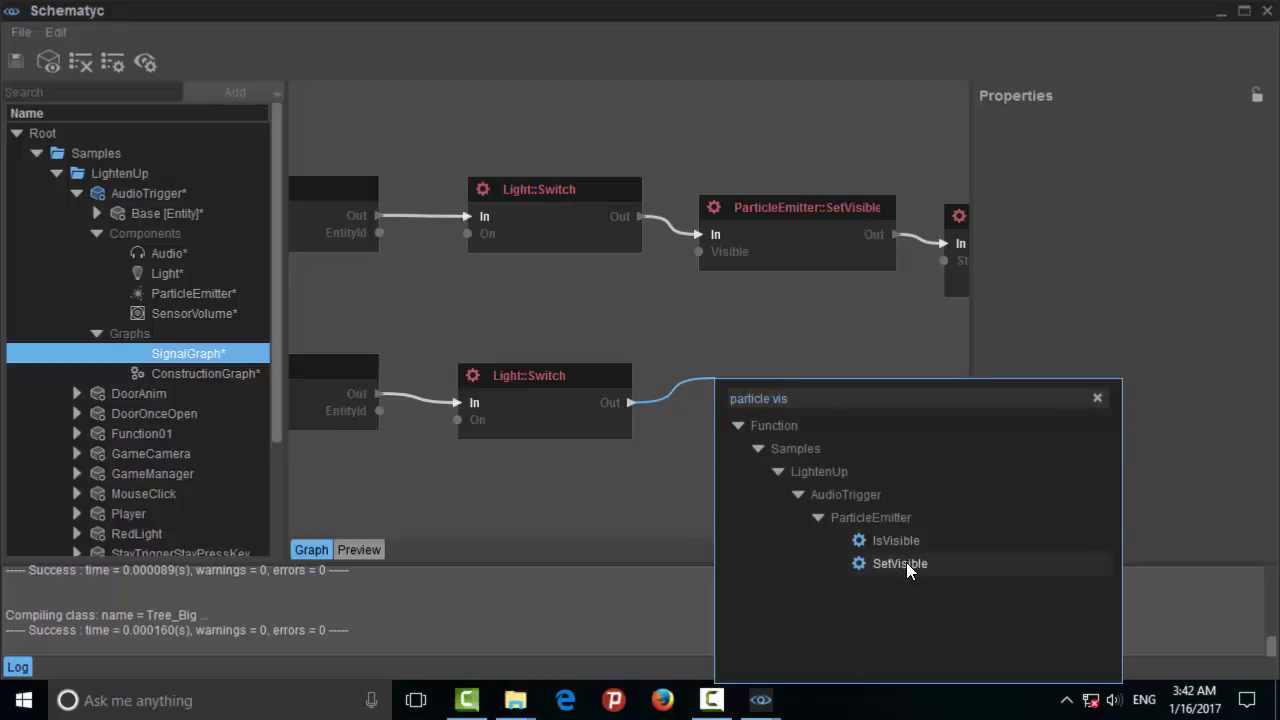
double_click(900, 563)
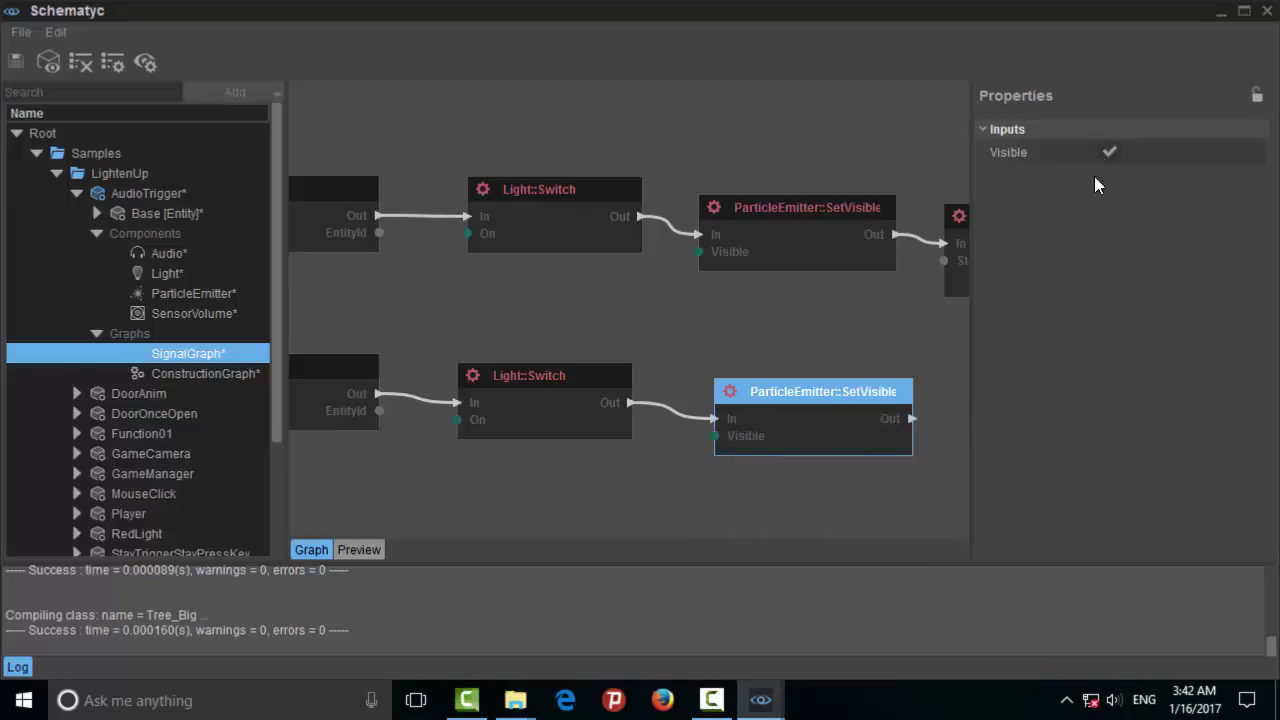
- Compare the upper and lower Light::Switch and SetVisible nodes' inputs in Properties
click(529, 219)
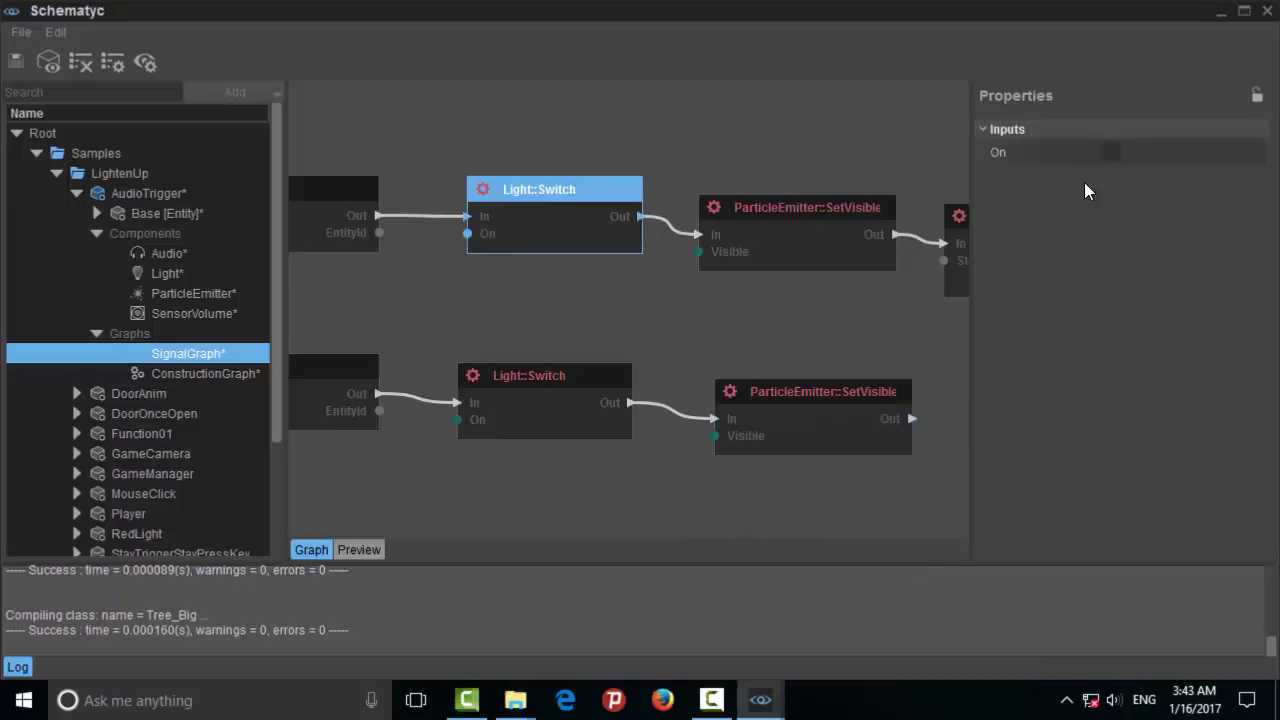
click(537, 417)
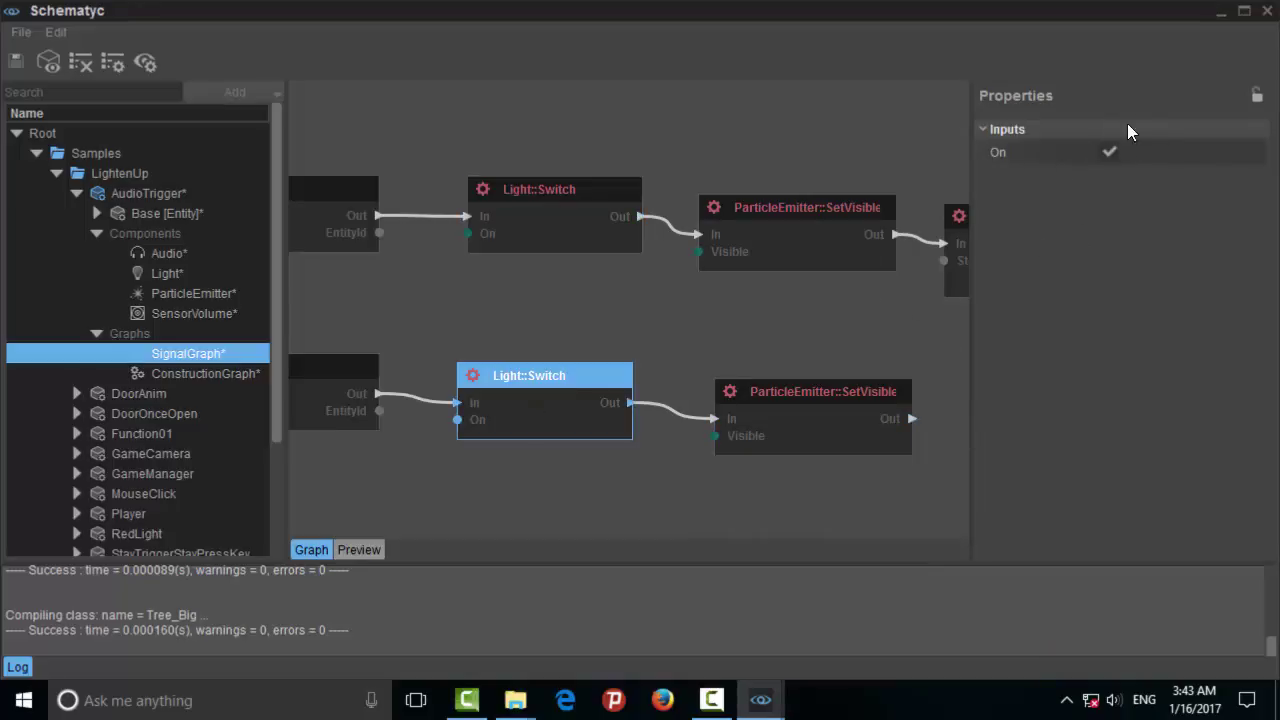
click(806, 217)
click(811, 400)
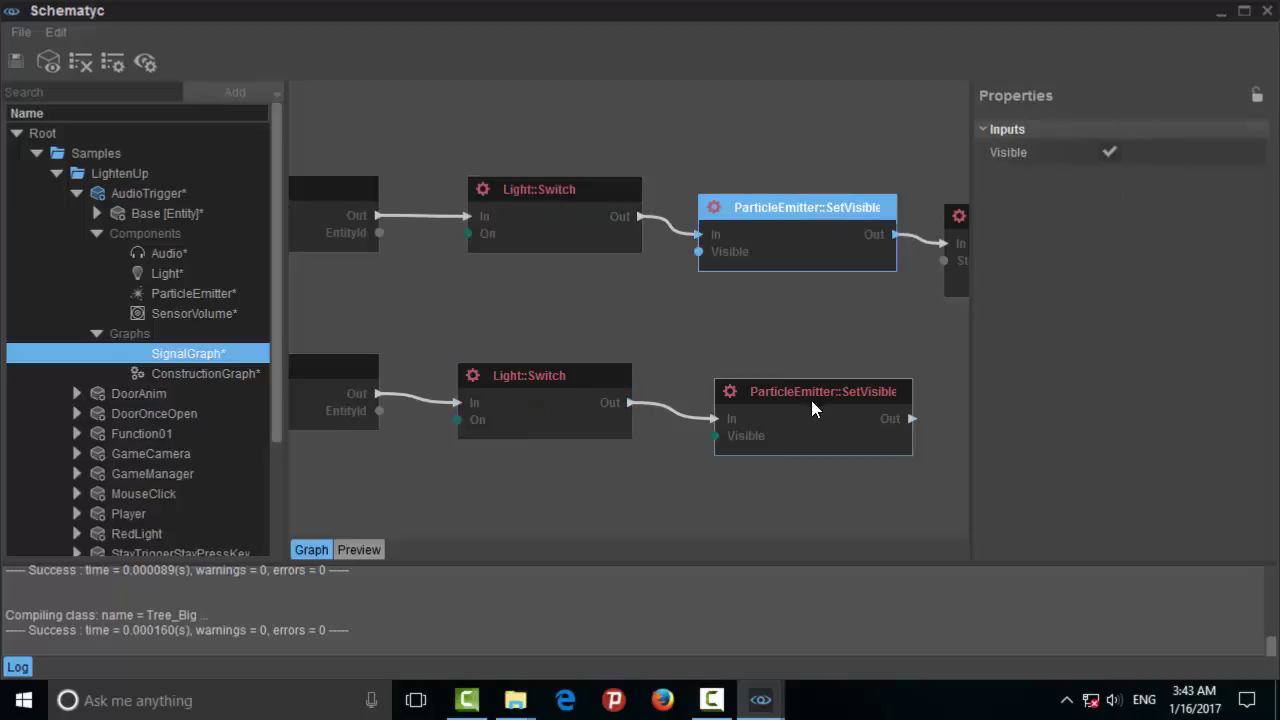
- Add StopAudioTrigger from the lower SetVisible output via an 'audio' search, then widen Properties
middle_drag(876, 322, 630, 330)
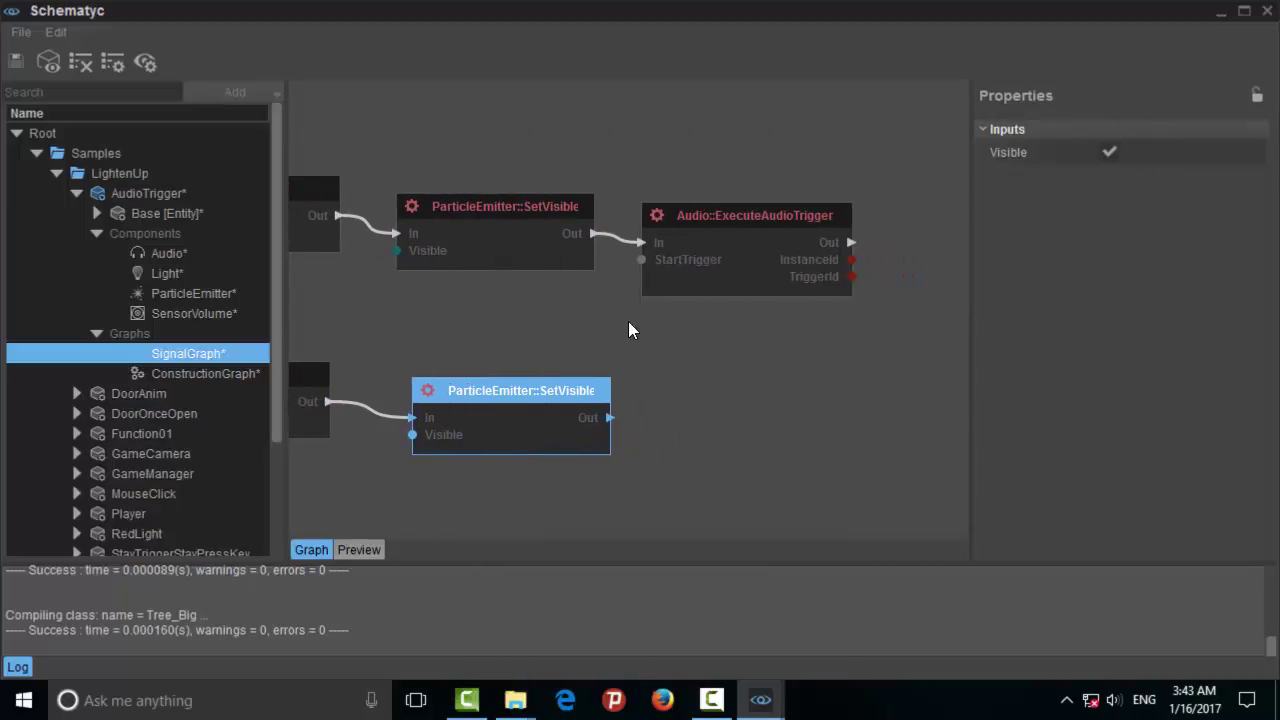
drag(612, 410, 661, 397)
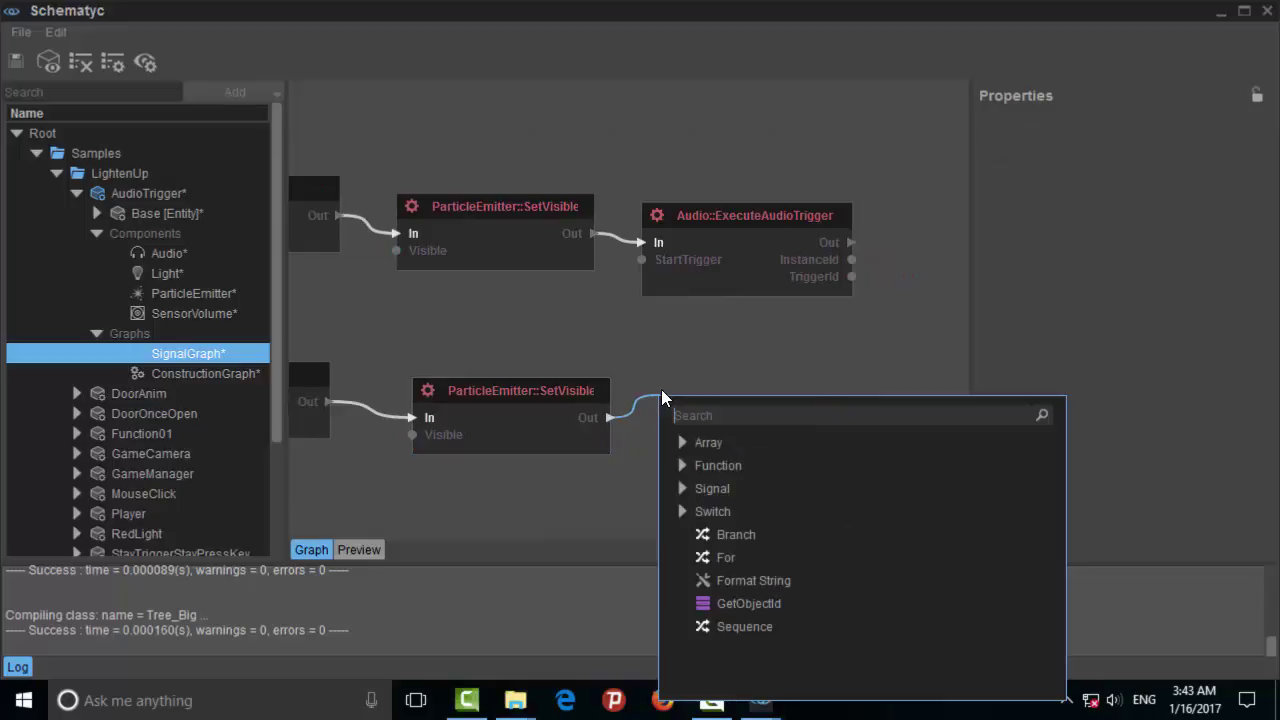
text(audio)
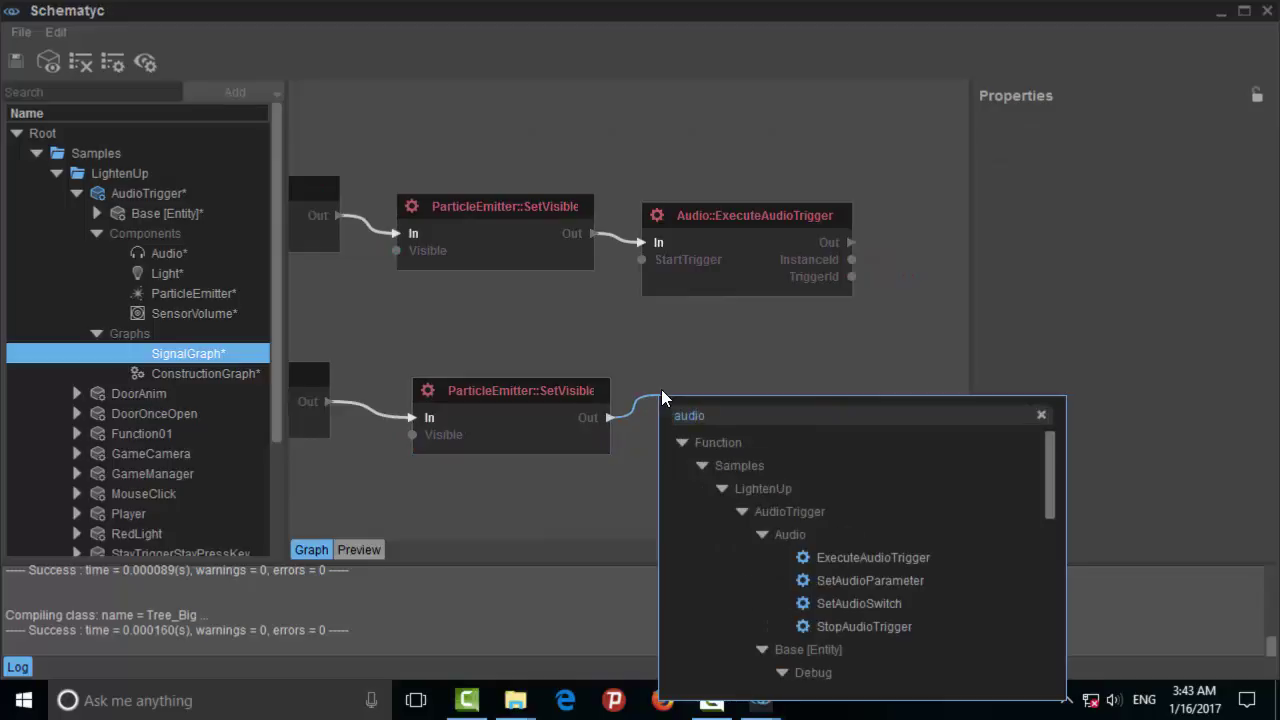
double_click(906, 625)
click(751, 398)
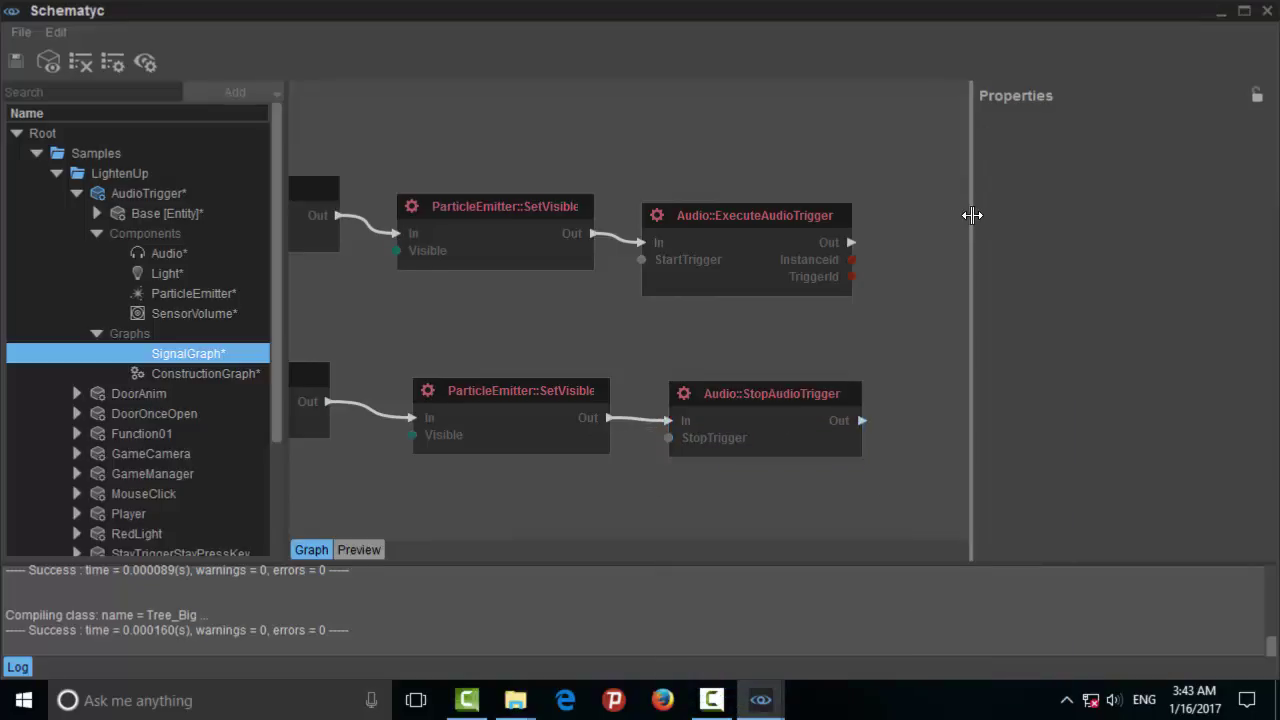
drag(969, 220, 942, 214)
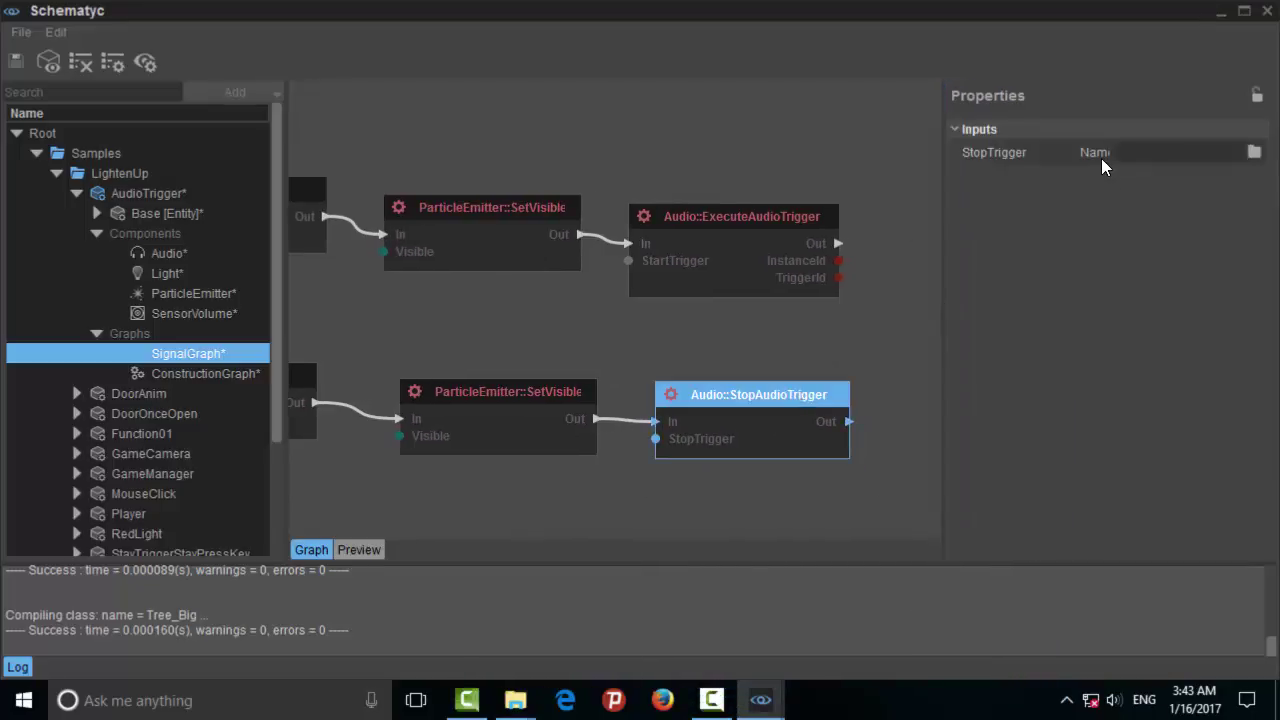
click(1254, 152)
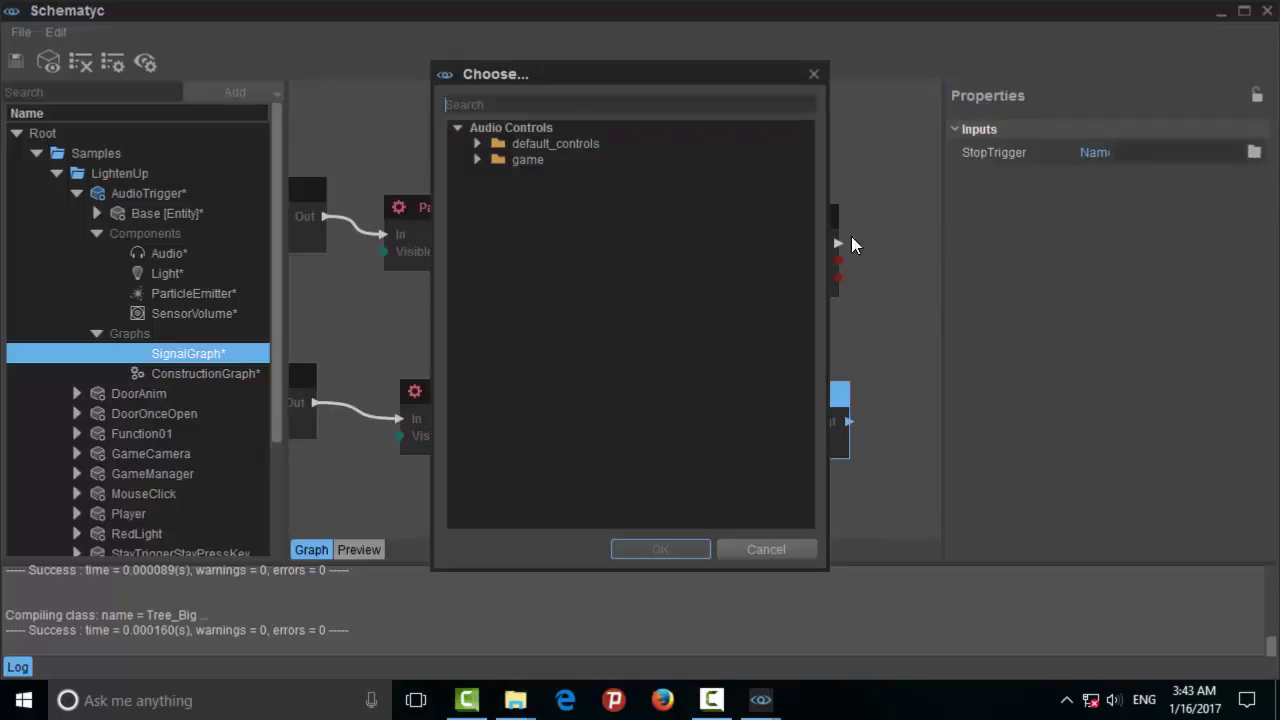
click(477, 160)
click(476, 143)
click(590, 272)
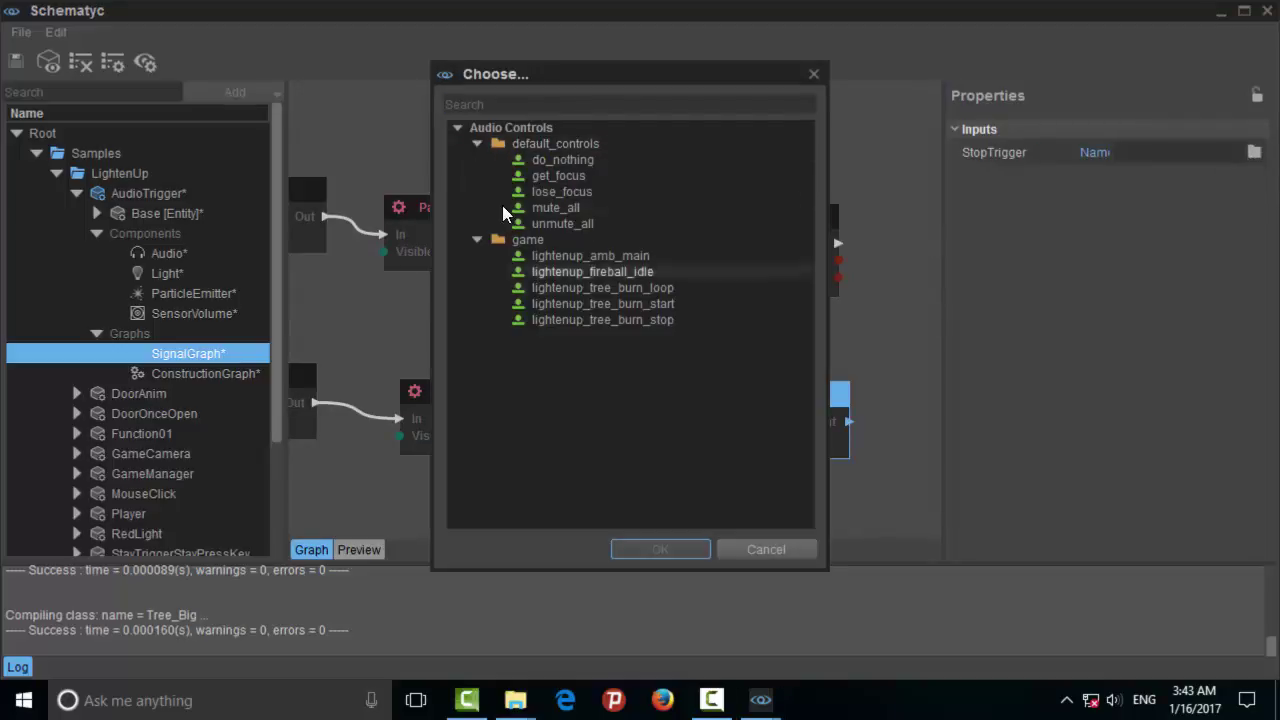
click(476, 239)
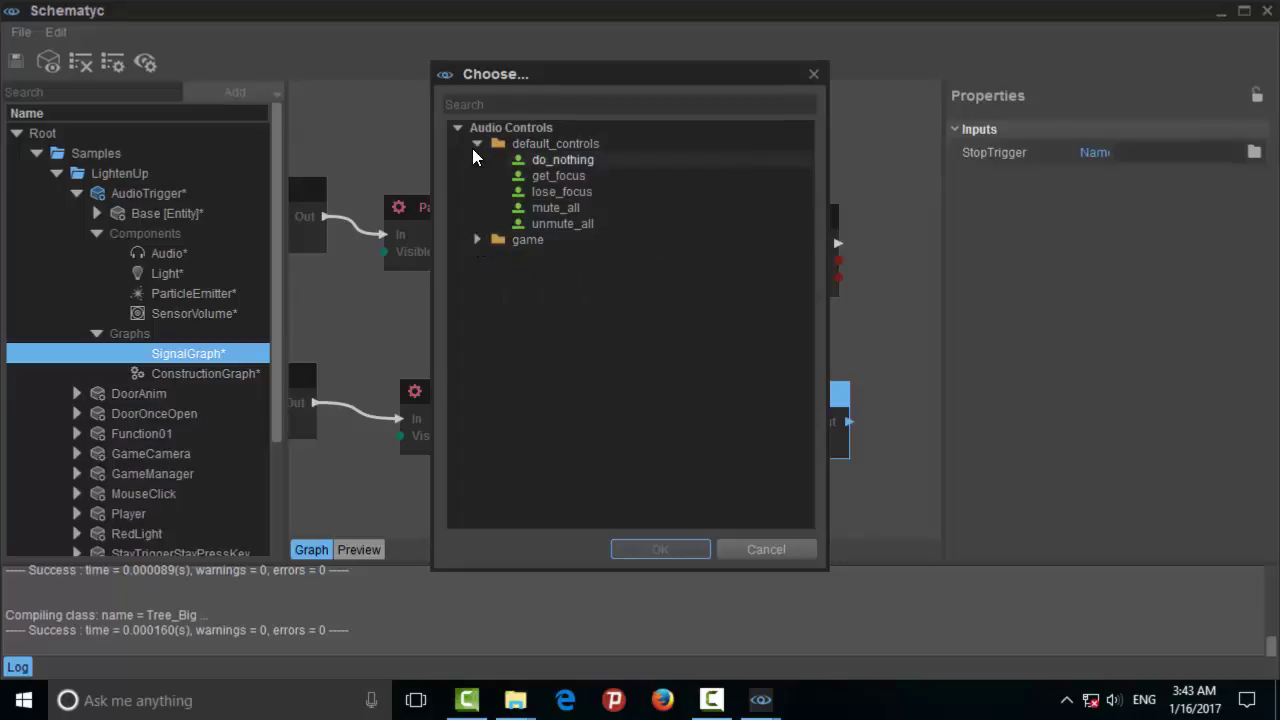
click(476, 143)
click(525, 143)
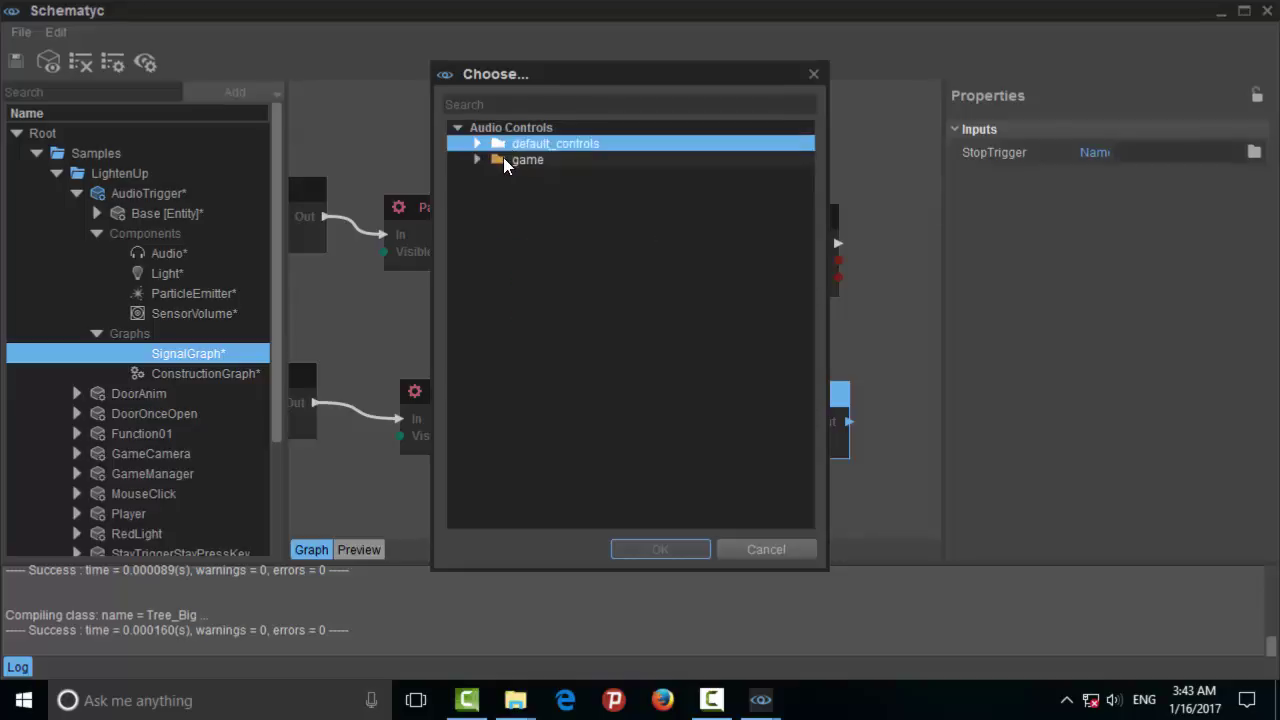
click(505, 160)
click(776, 550)
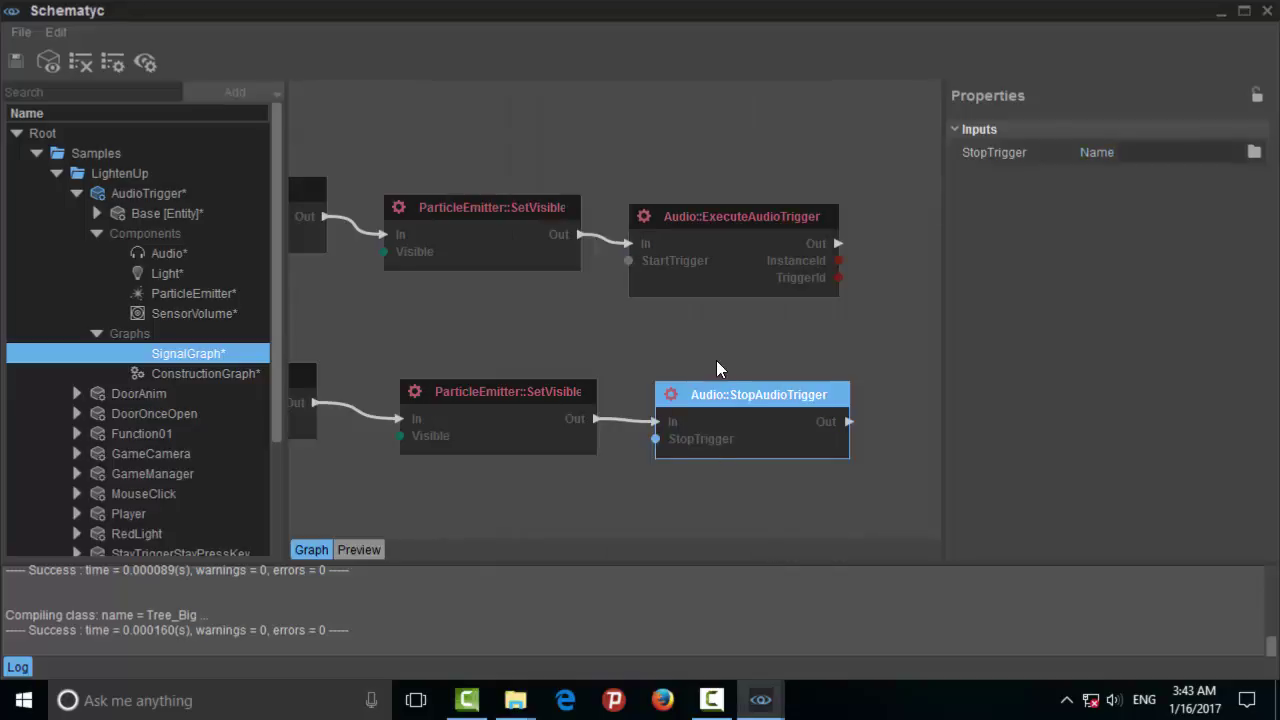
mouse_move(760, 695)
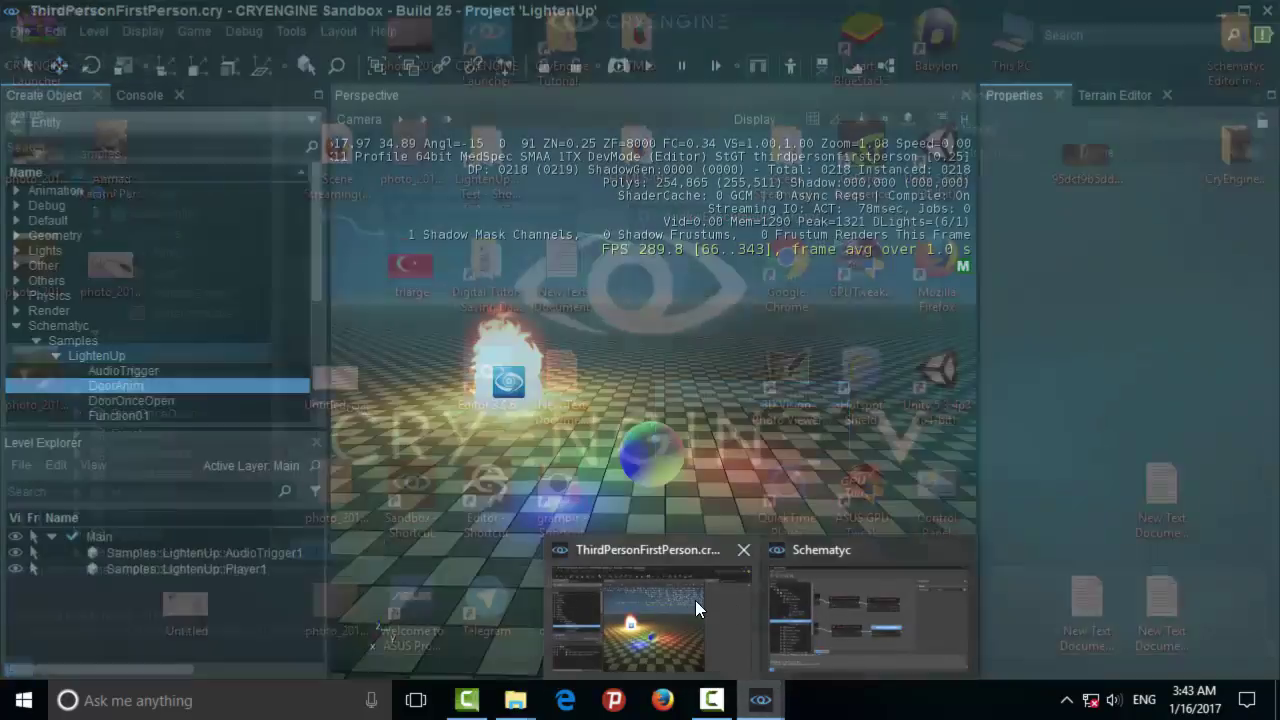
- Bring the ThirdPersonFirstPerson level window forward and open the Tools menu
click(695, 600)
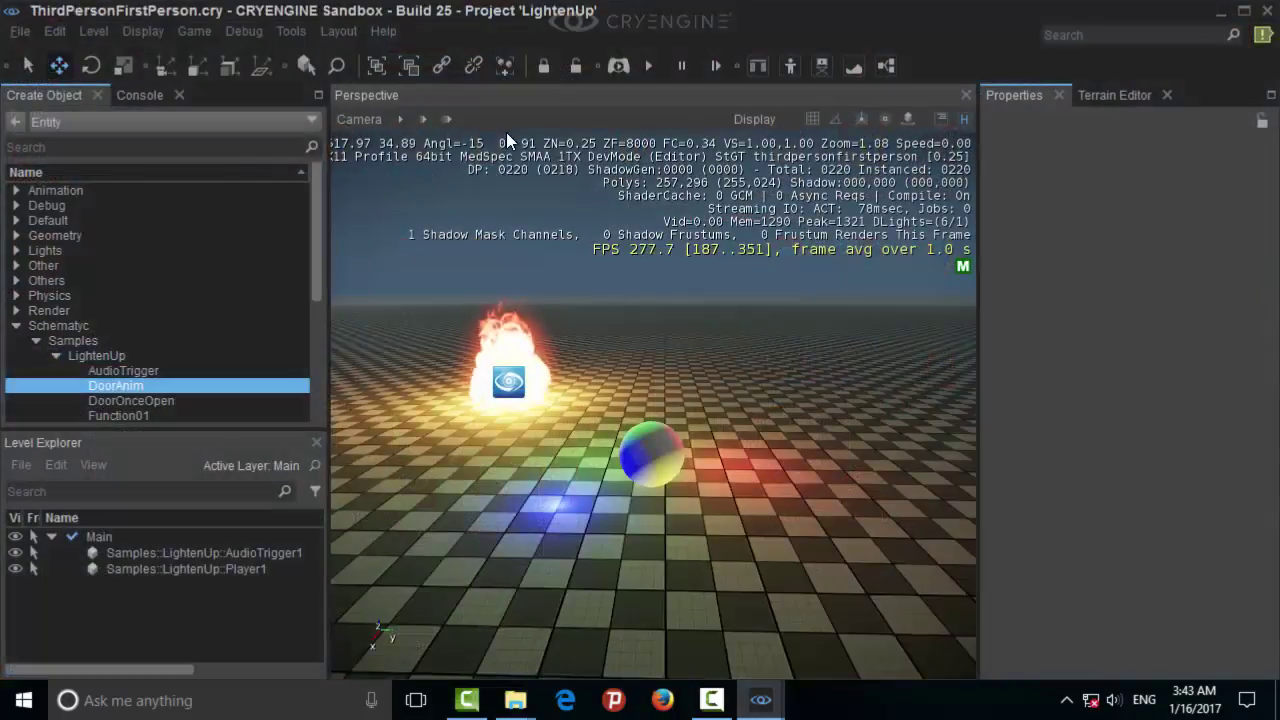
click(291, 30)
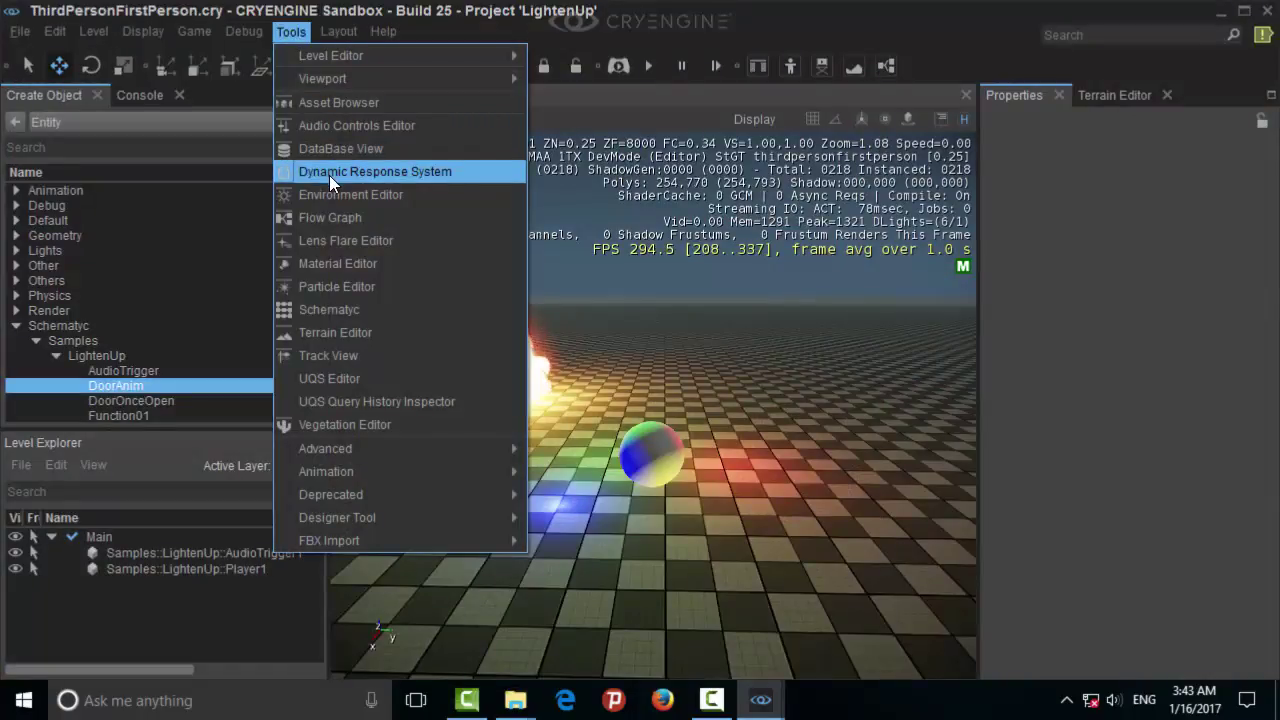
- Open the Audio Controls Editor maximized and browse the five SDL Mixer lightenup .ogg files
click(412, 124)
click(792, 47)
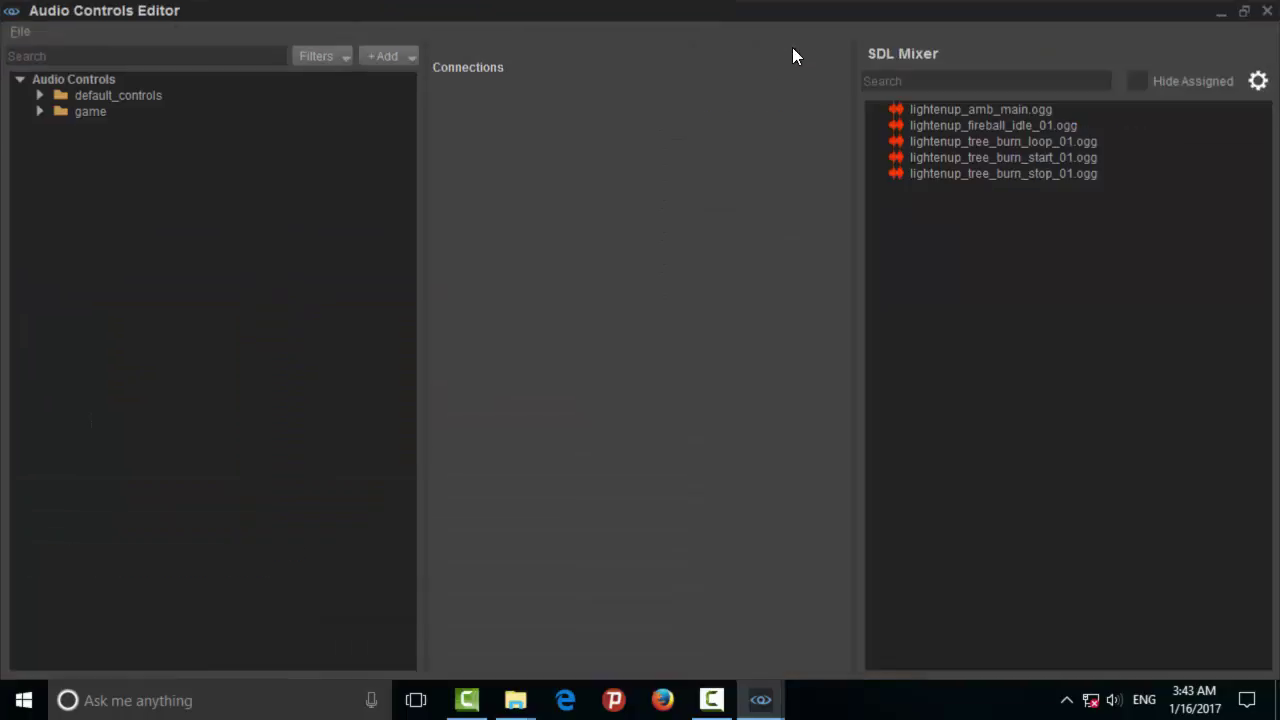
click(915, 113)
click(940, 124)
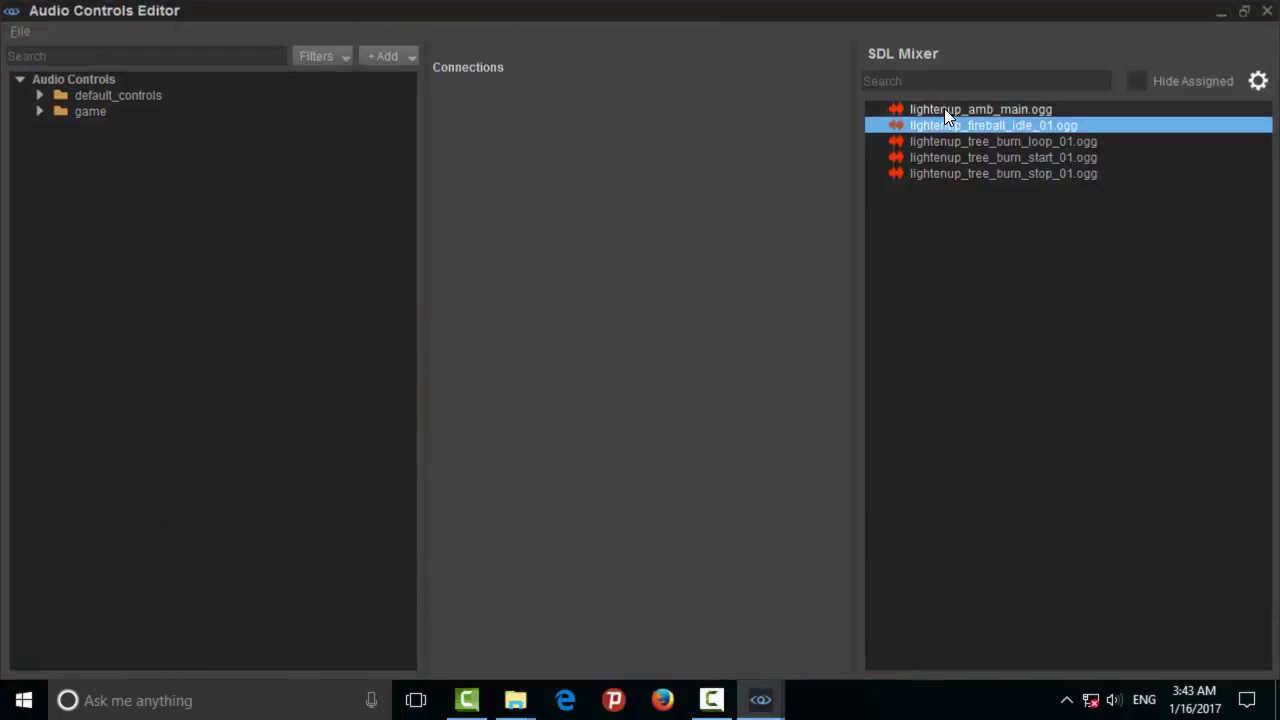
click(944, 109)
click(940, 126)
click(940, 141)
click(940, 156)
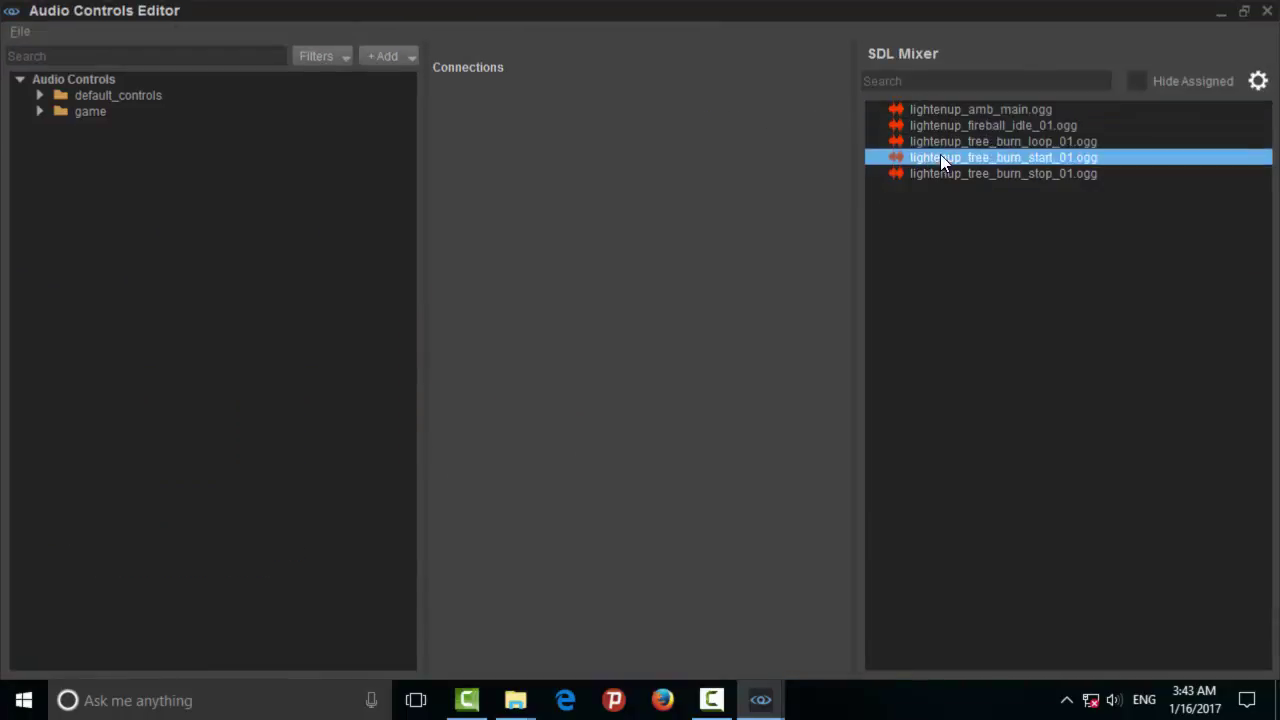
click(940, 173)
- Inspect the game folder's lightenup_amb_main trigger and its connection playback settings
click(39, 111)
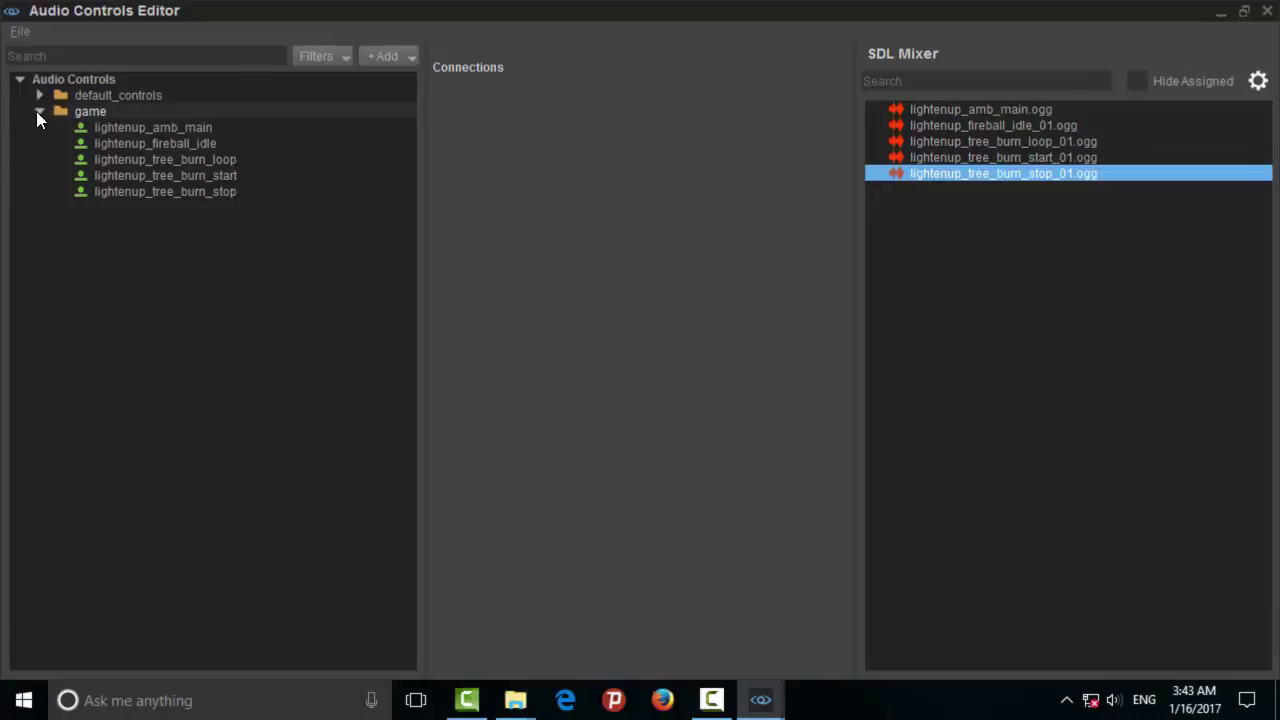
click(116, 129)
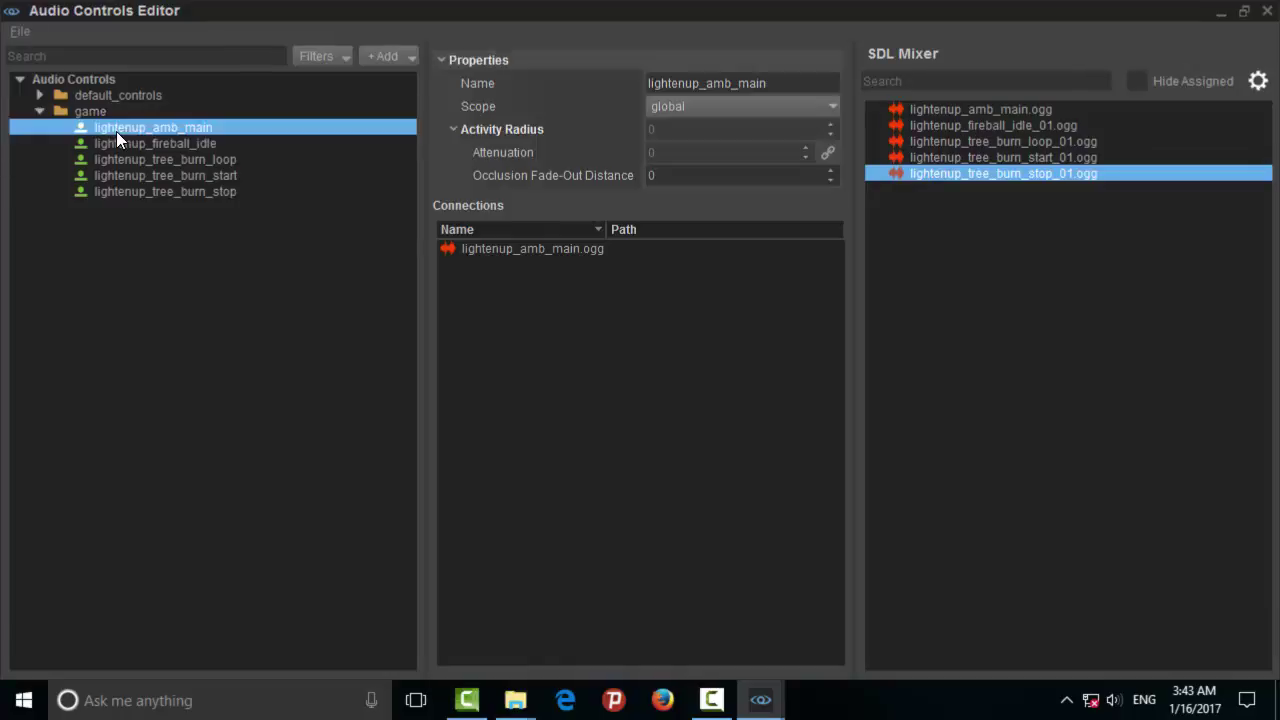
click(519, 247)
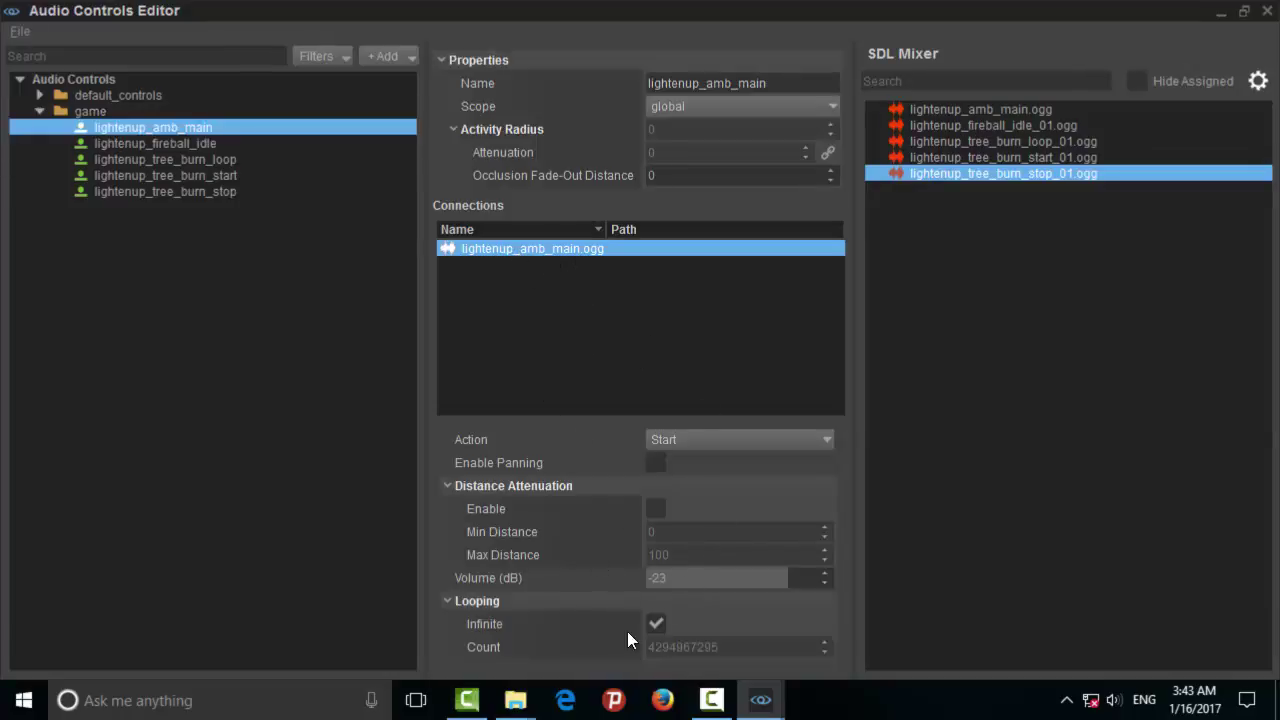
click(53, 215)
click(37, 111)
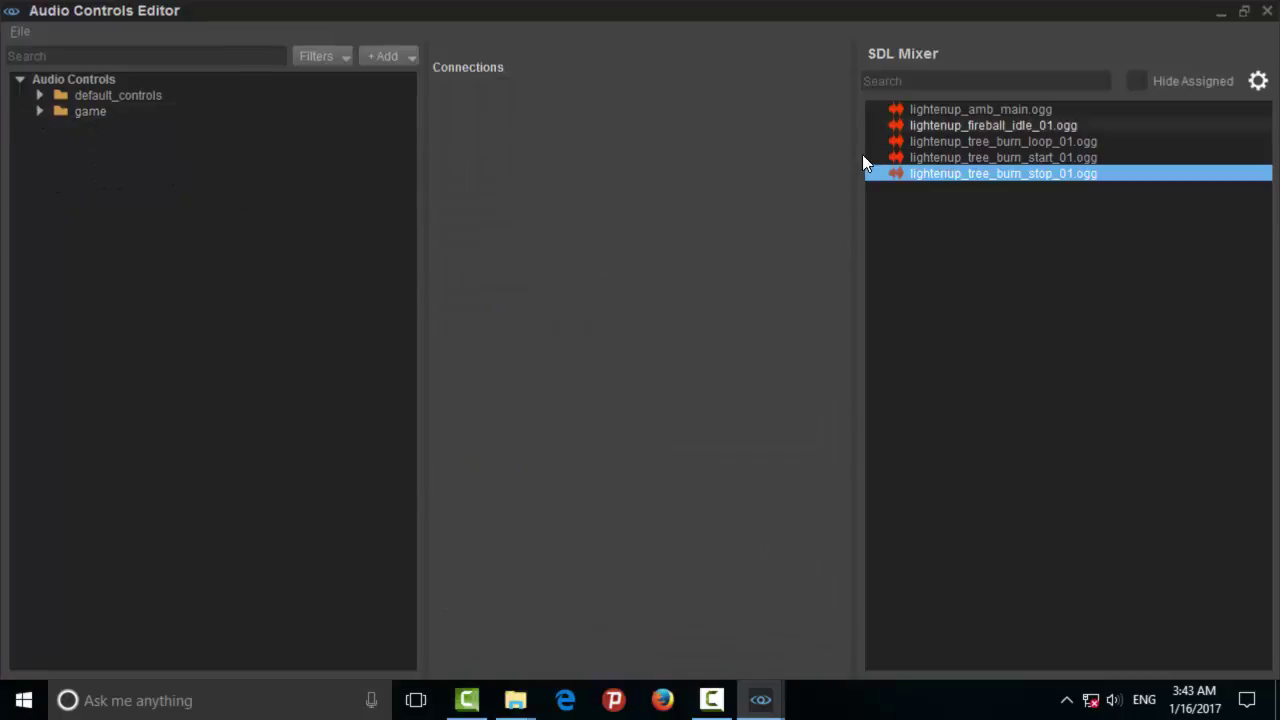
click(943, 113)
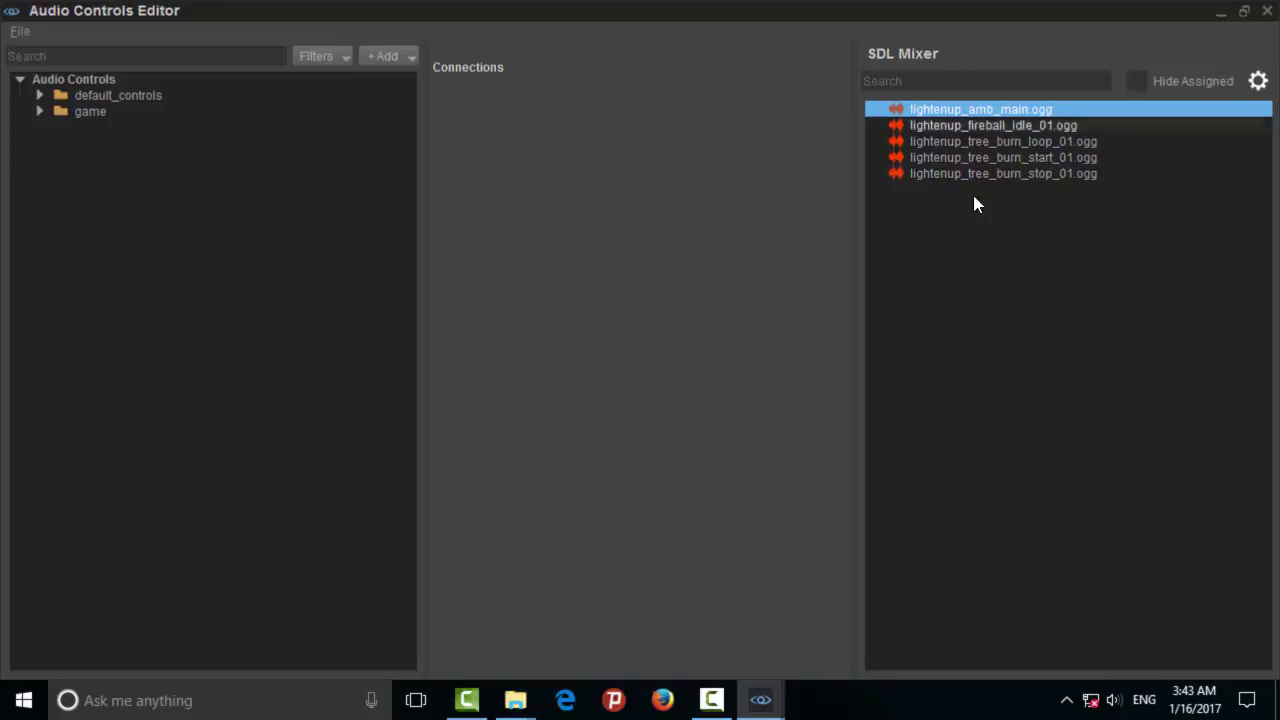
- Search the Windows folder for alarm*.wav in File Explorer
mouse_move(515, 700)
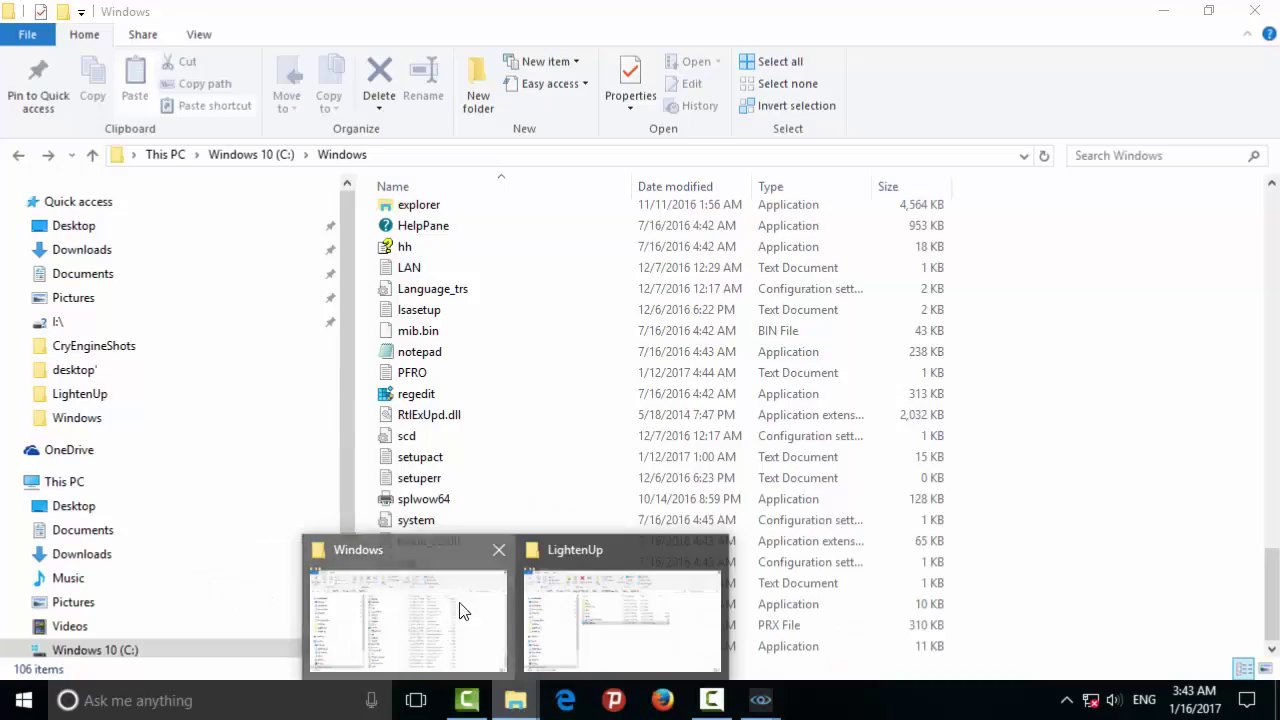
click(460, 608)
click(1107, 155)
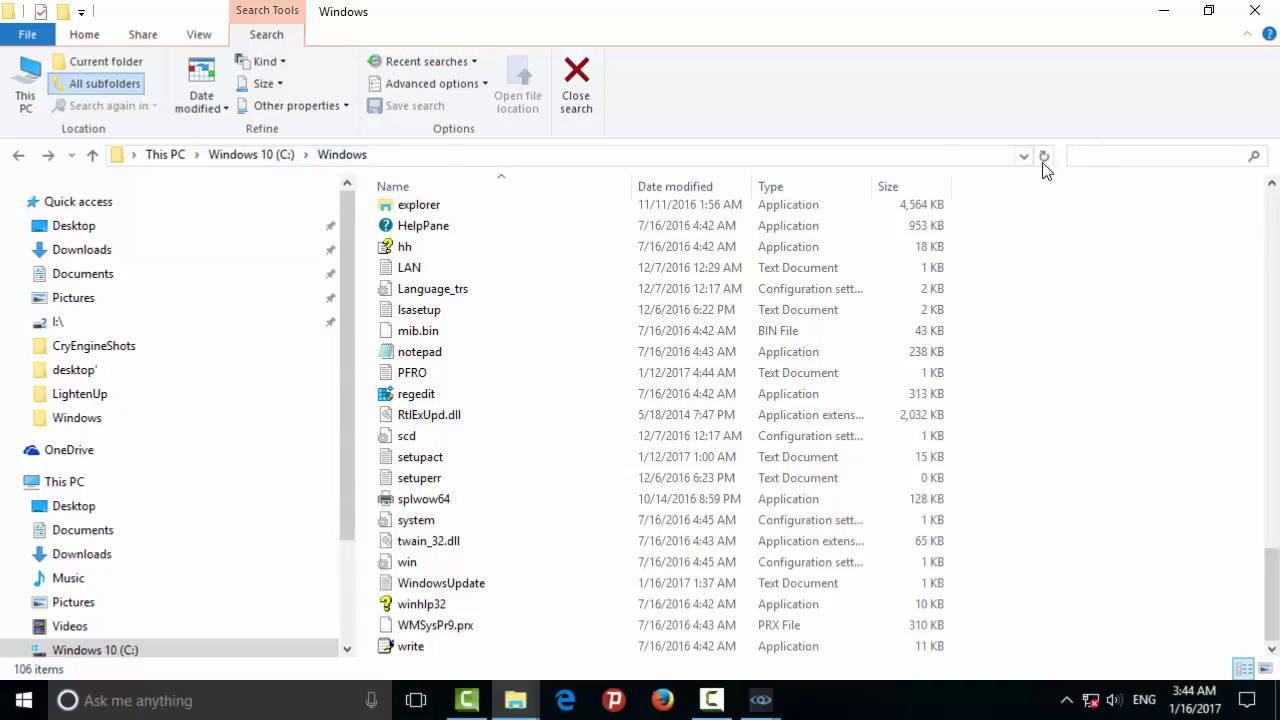
text(alar)
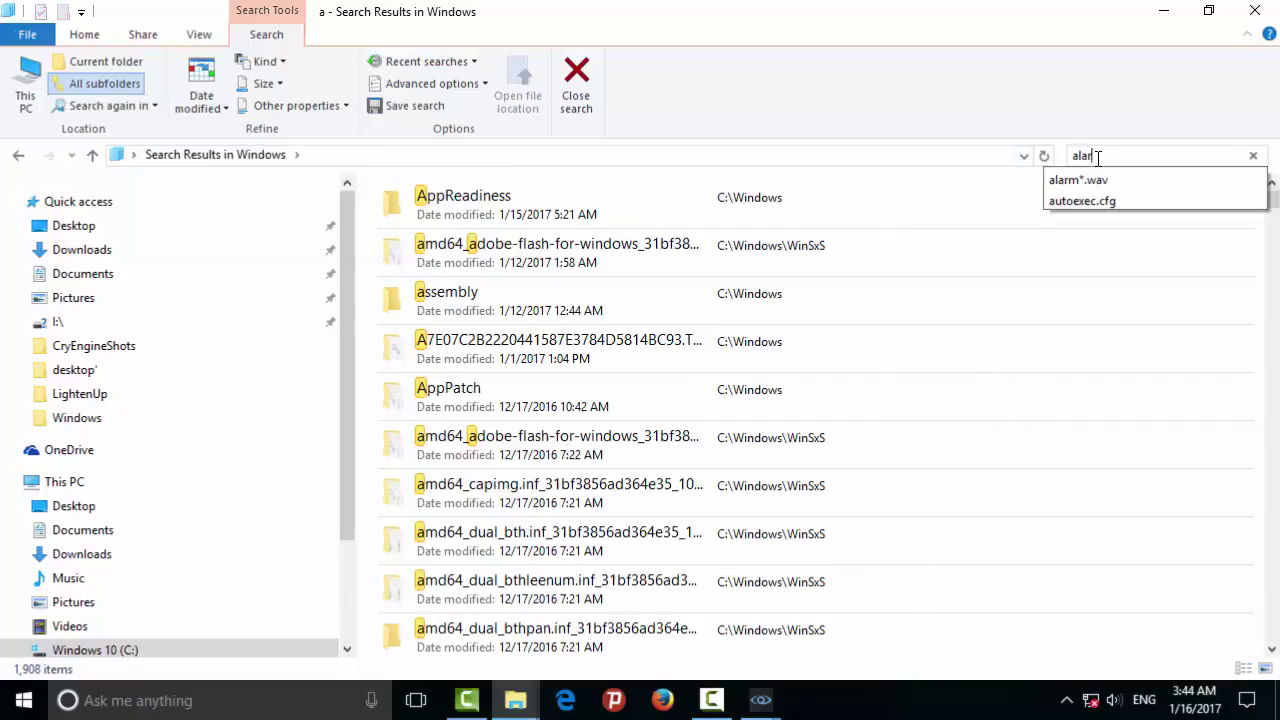
text(m*.)
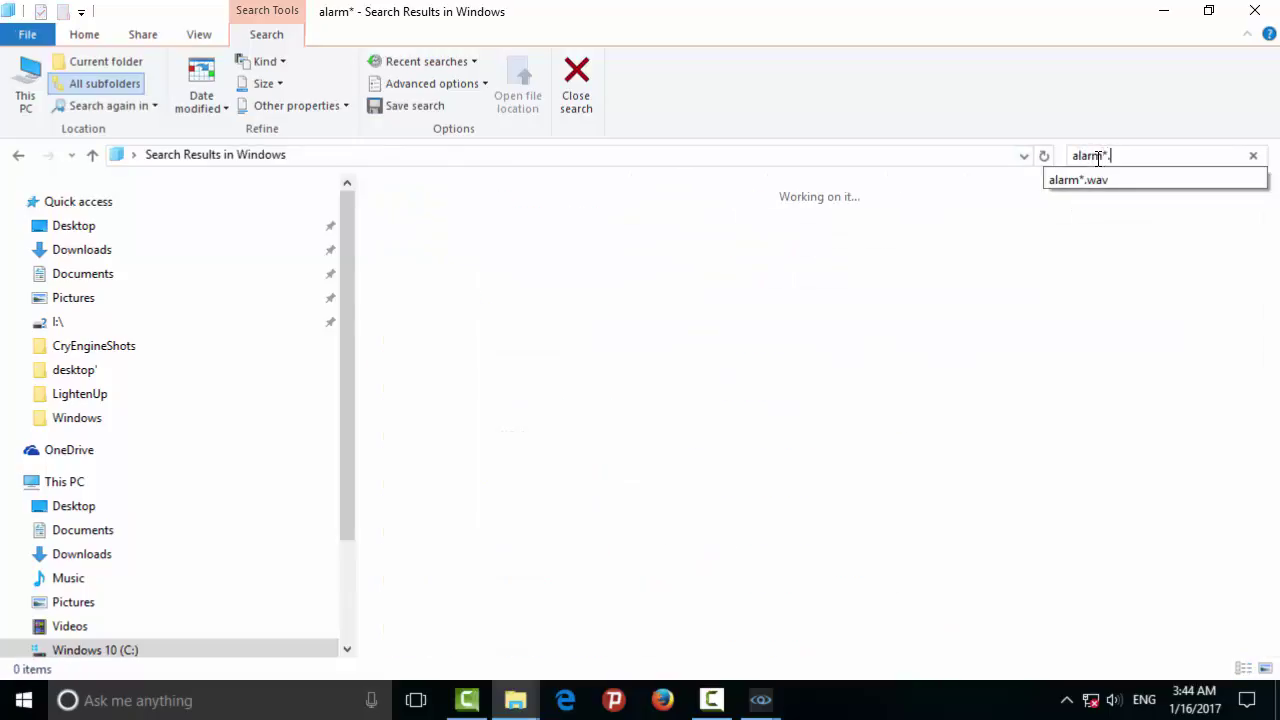
text(wav)
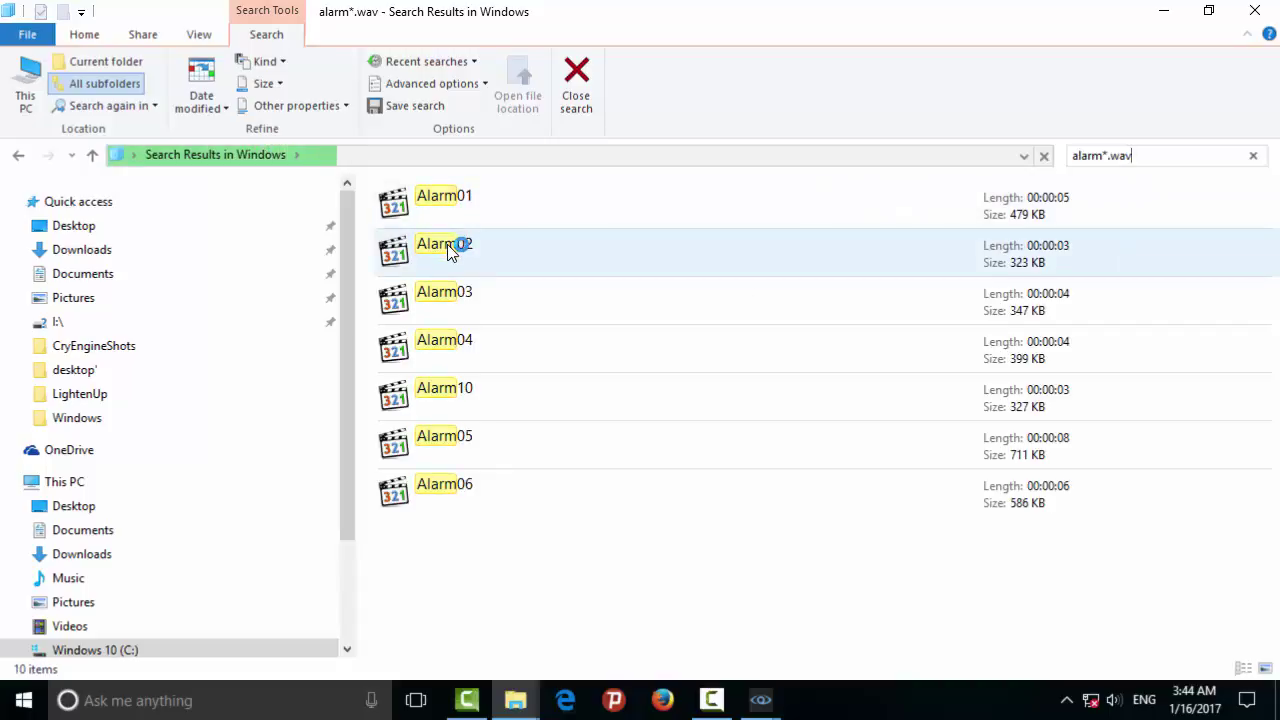
- Preview Alarm02 in the sound player, then copy the Alarm02 file
click(447, 244)
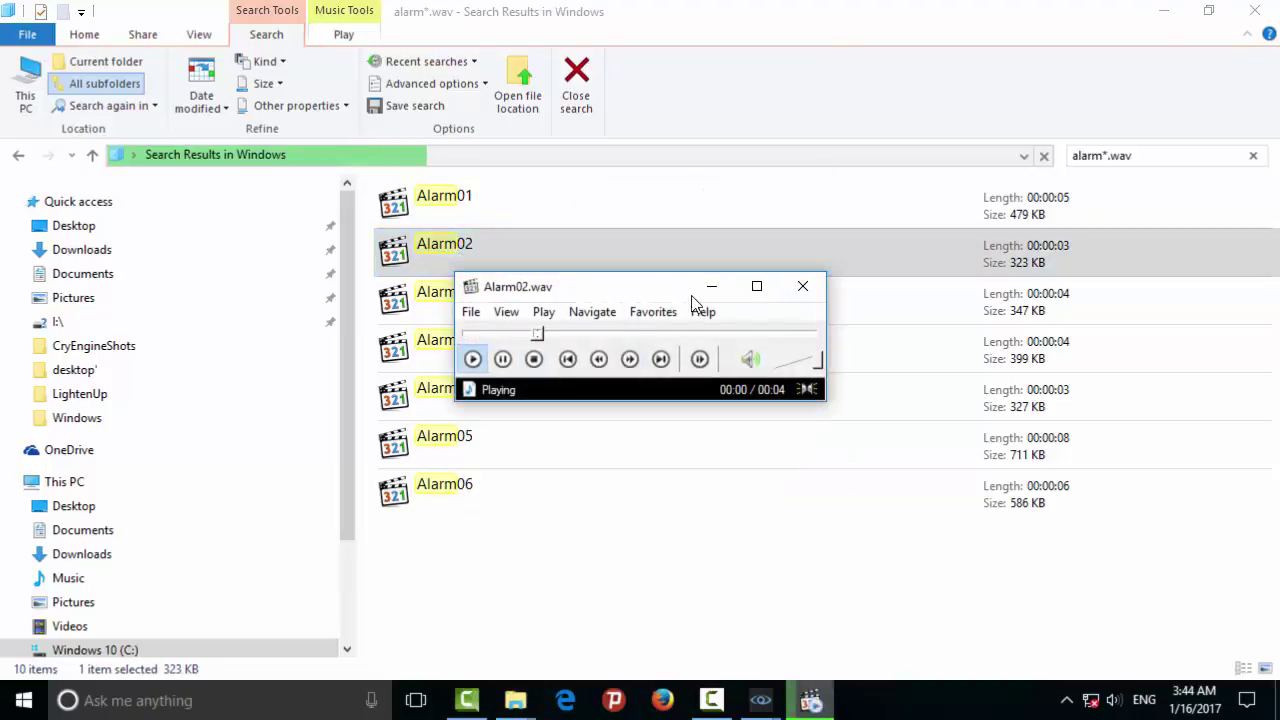
click(803, 287)
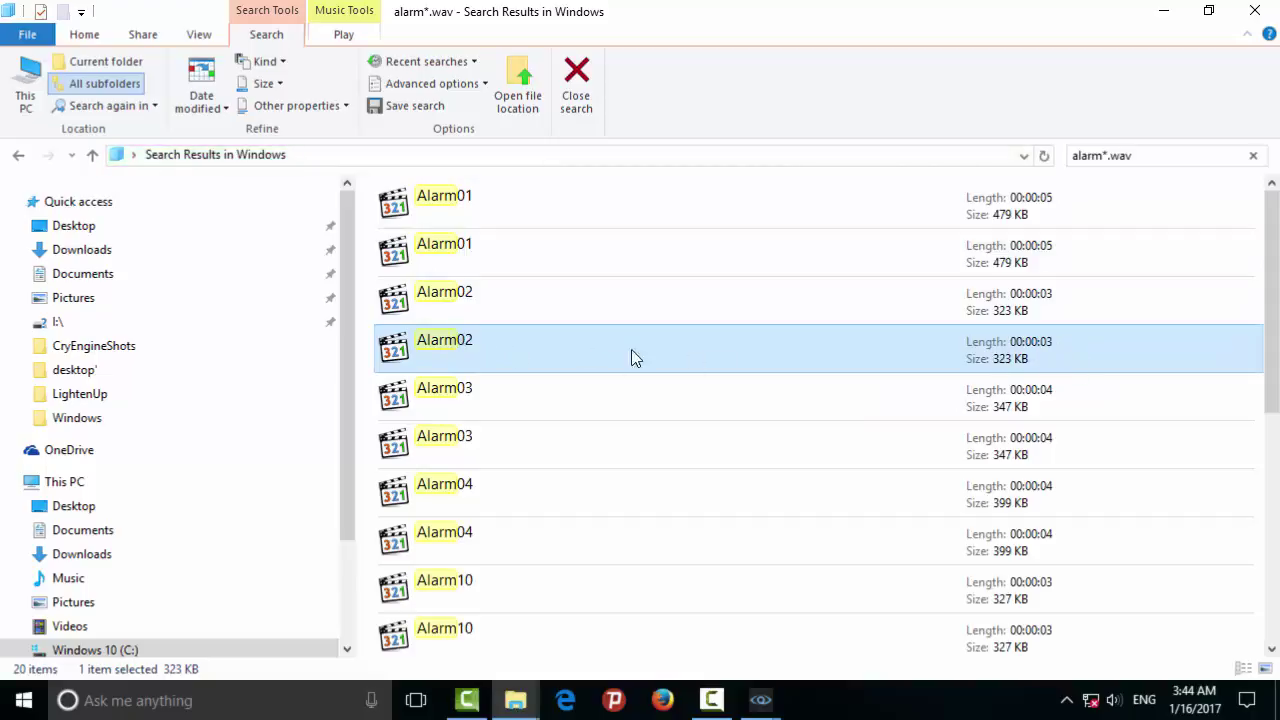
right_click(458, 347)
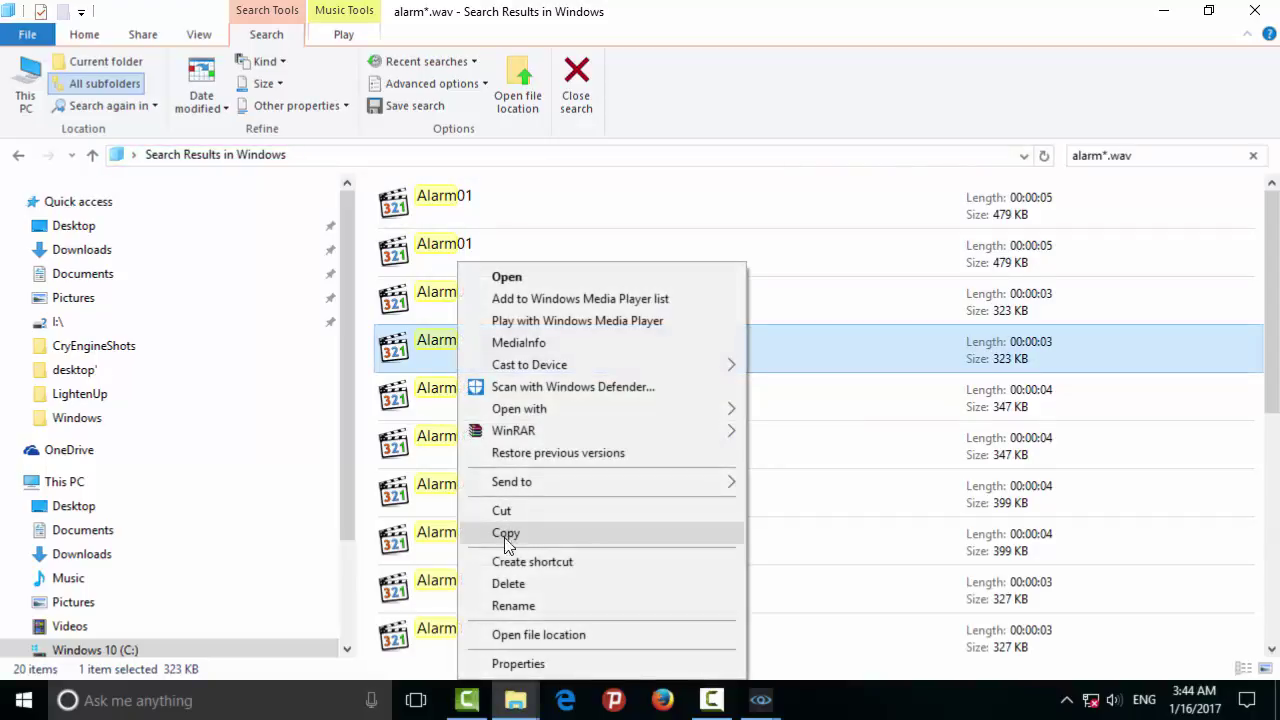
click(506, 537)
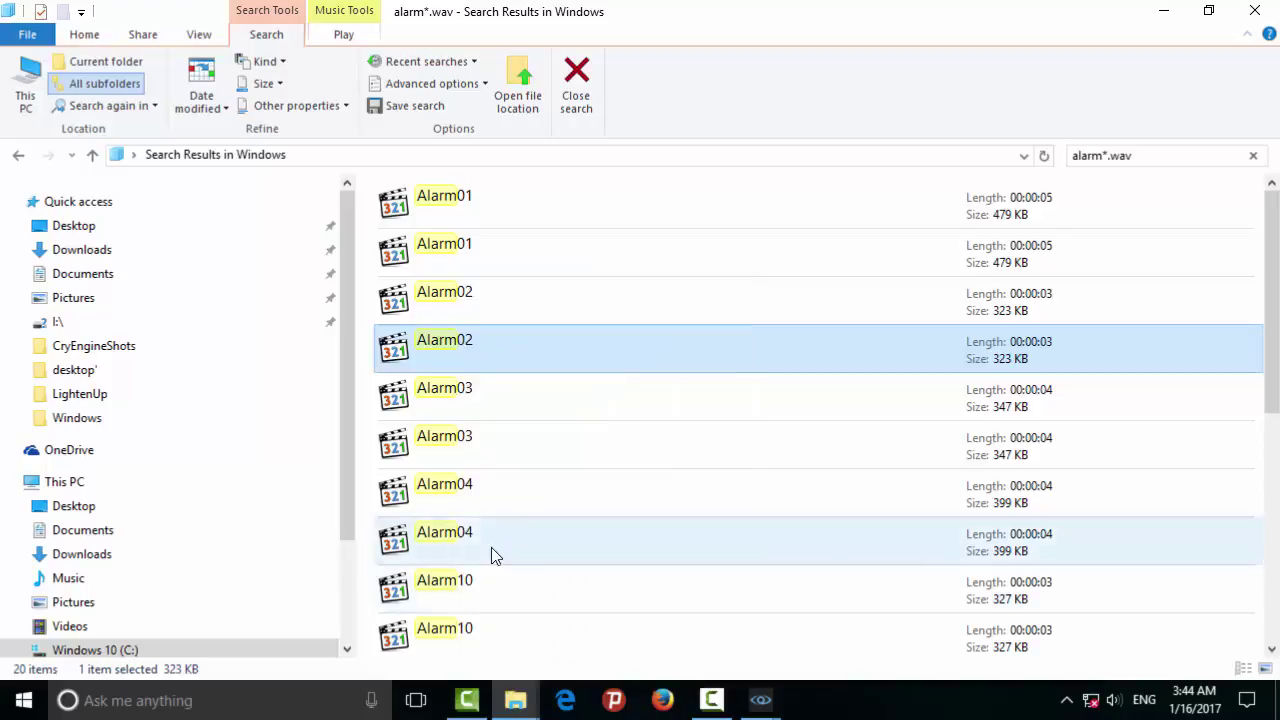
click(515, 700)
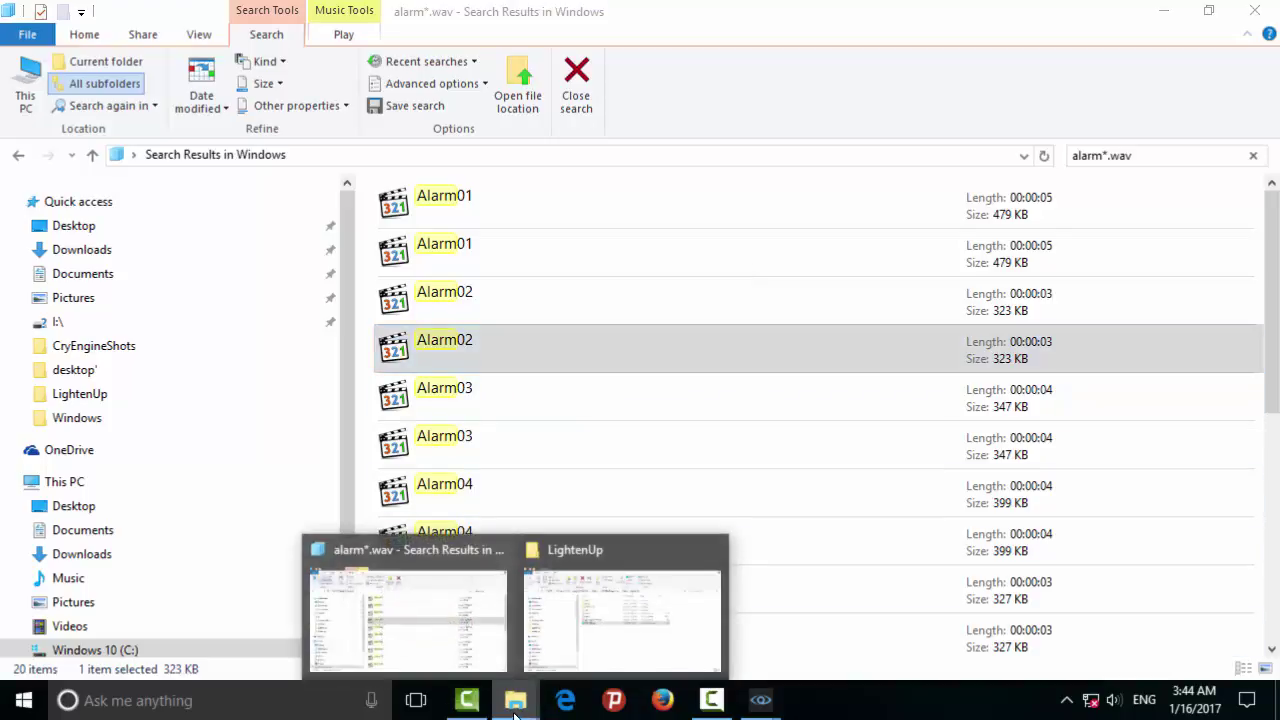
- Return to the LightenUp project folder window after glancing at the Sandbox editor
click(586, 600)
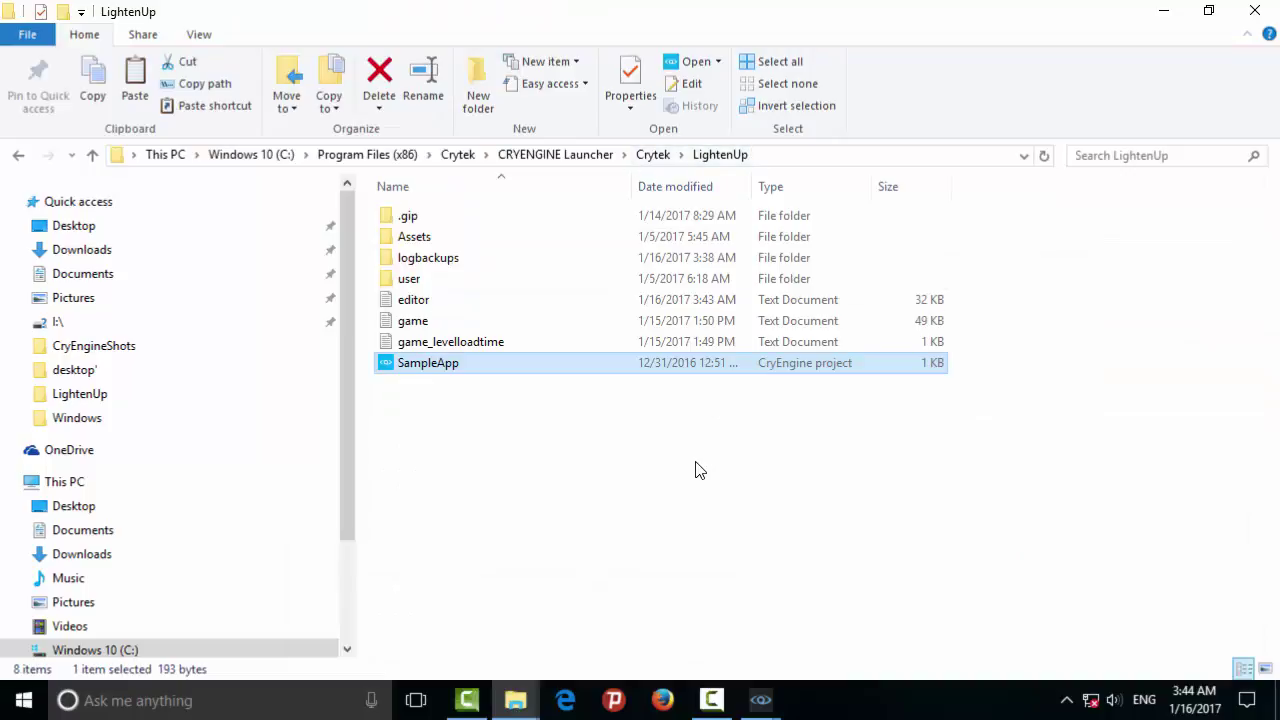
click(760, 700)
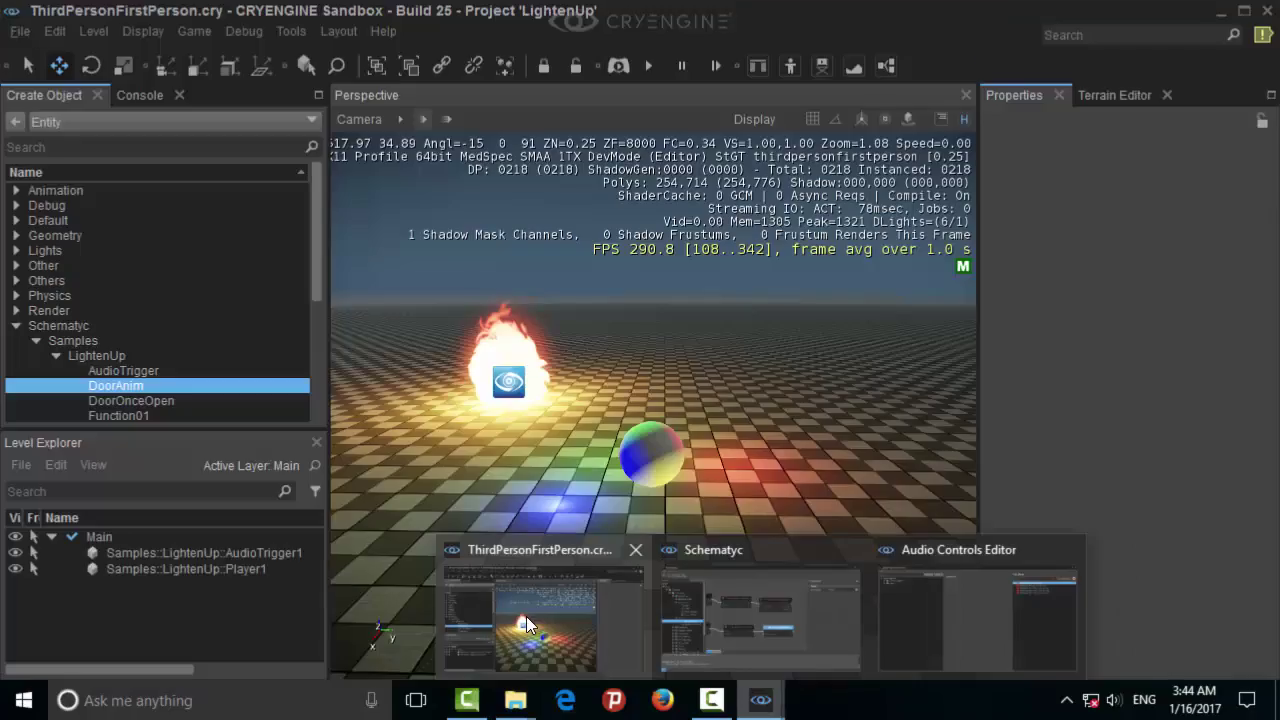
click(527, 616)
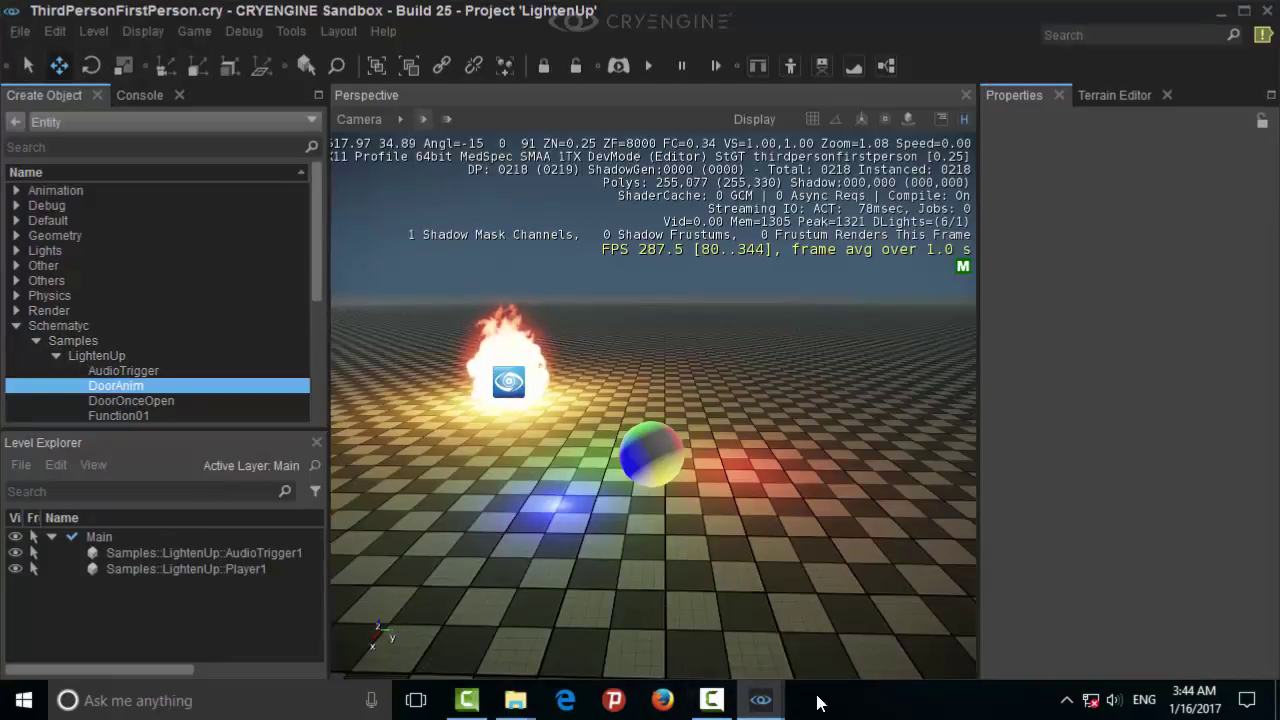
mouse_move(760, 697)
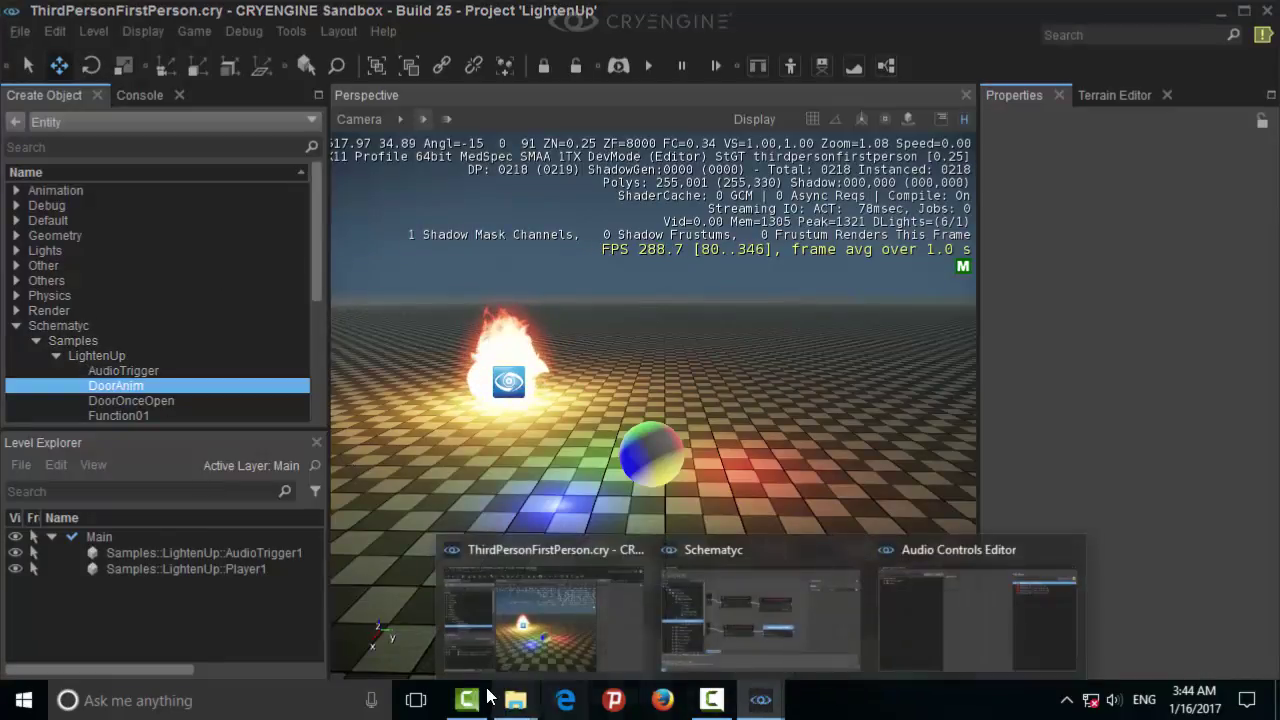
mouse_move(515, 700)
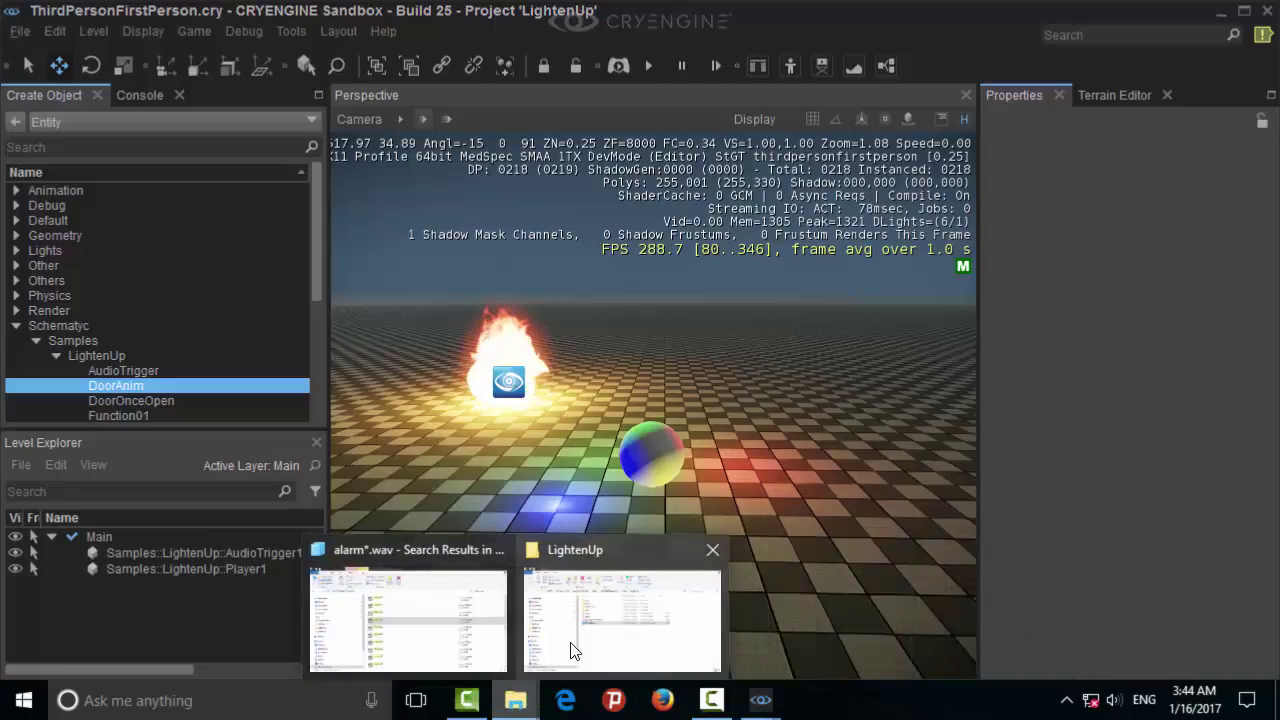
click(571, 651)
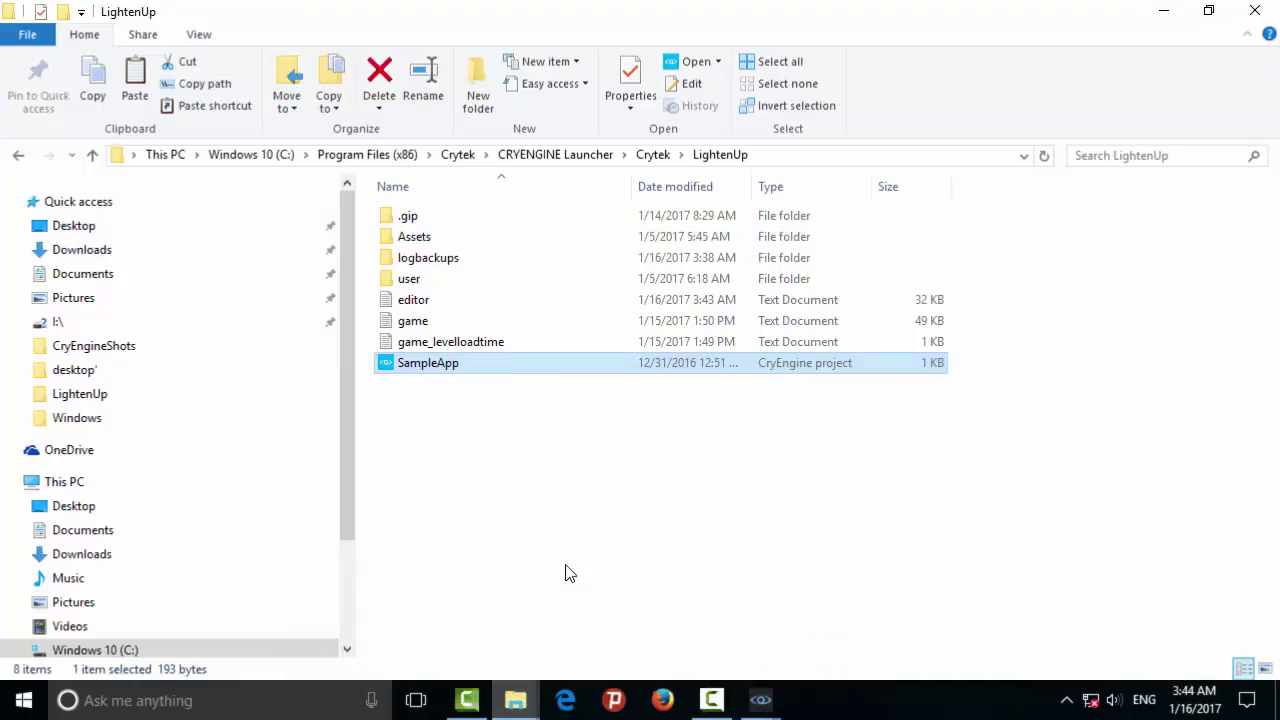
- Paste Alarm02 into the LightenUp Assets\audio\sdlmixer folder
double_click(414, 240)
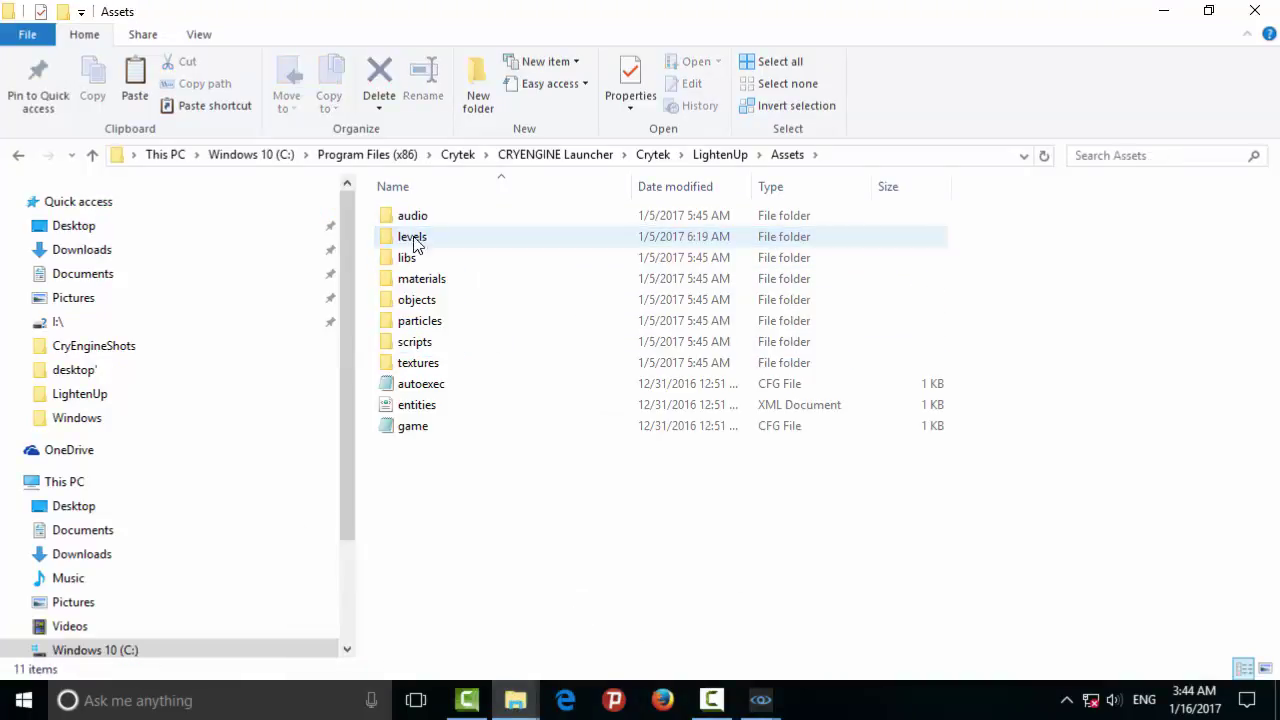
click(416, 224)
double_click(450, 217)
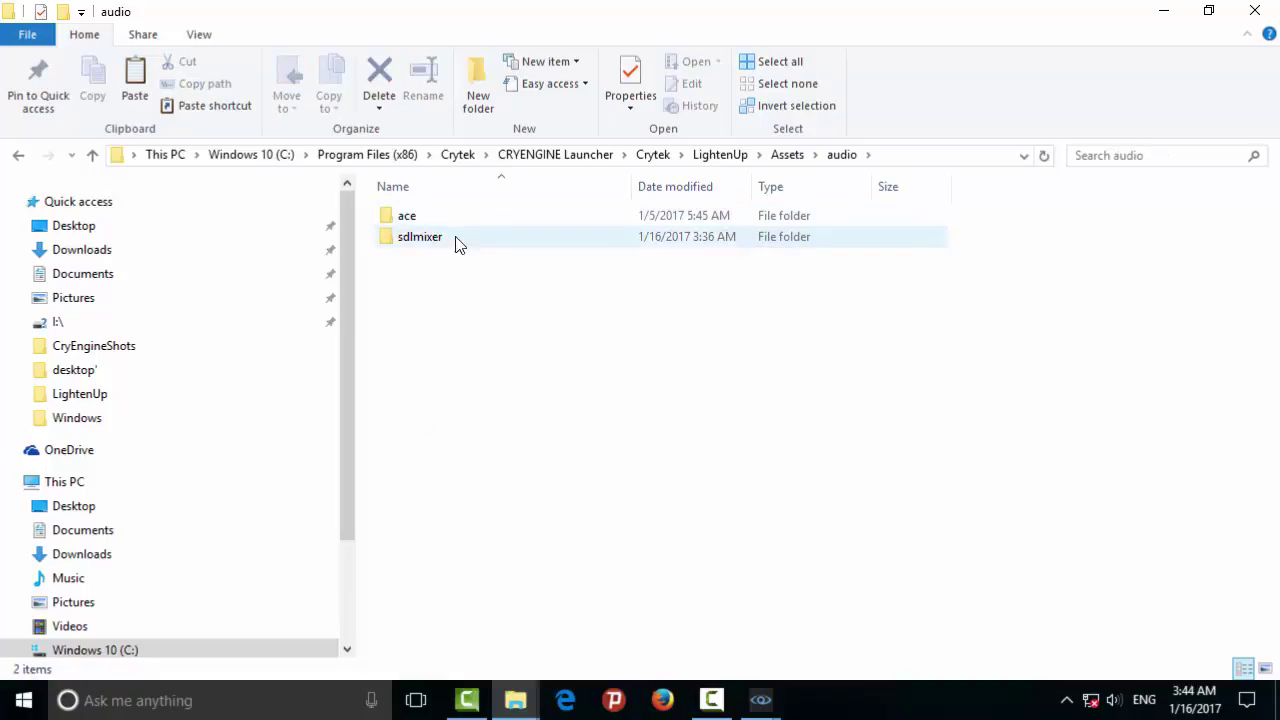
double_click(415, 243)
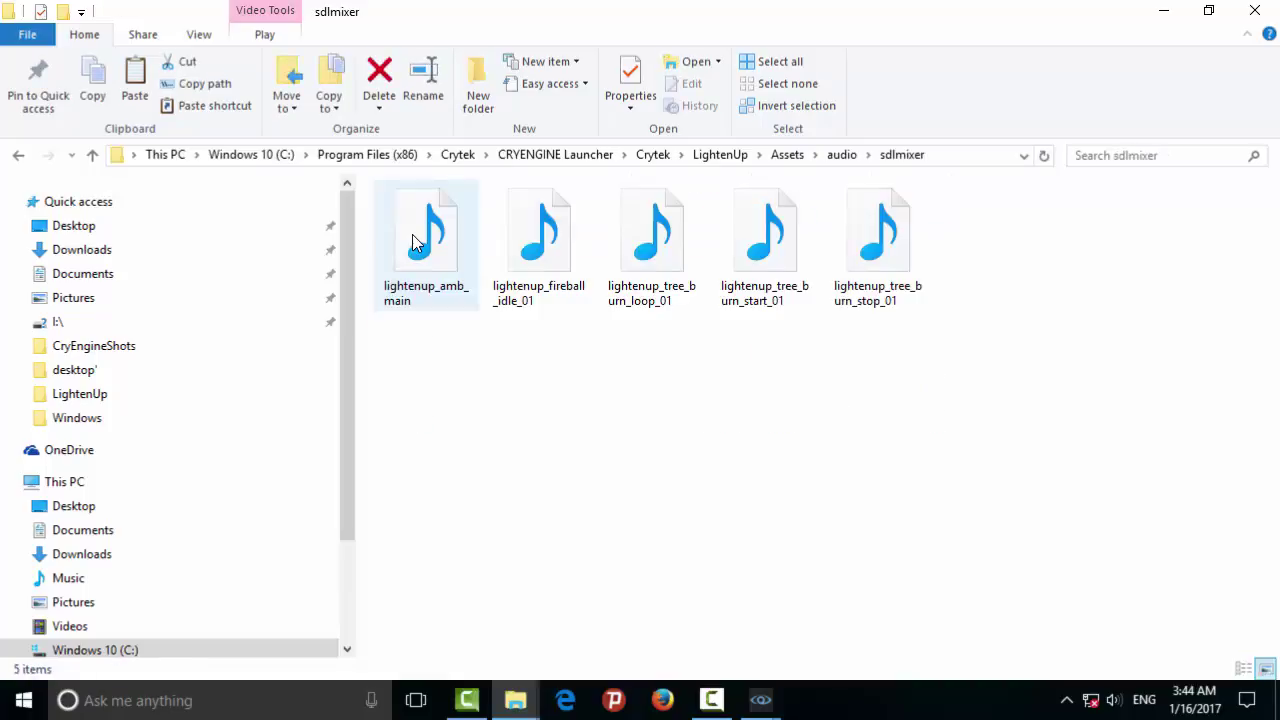
right_click(605, 386)
click(650, 523)
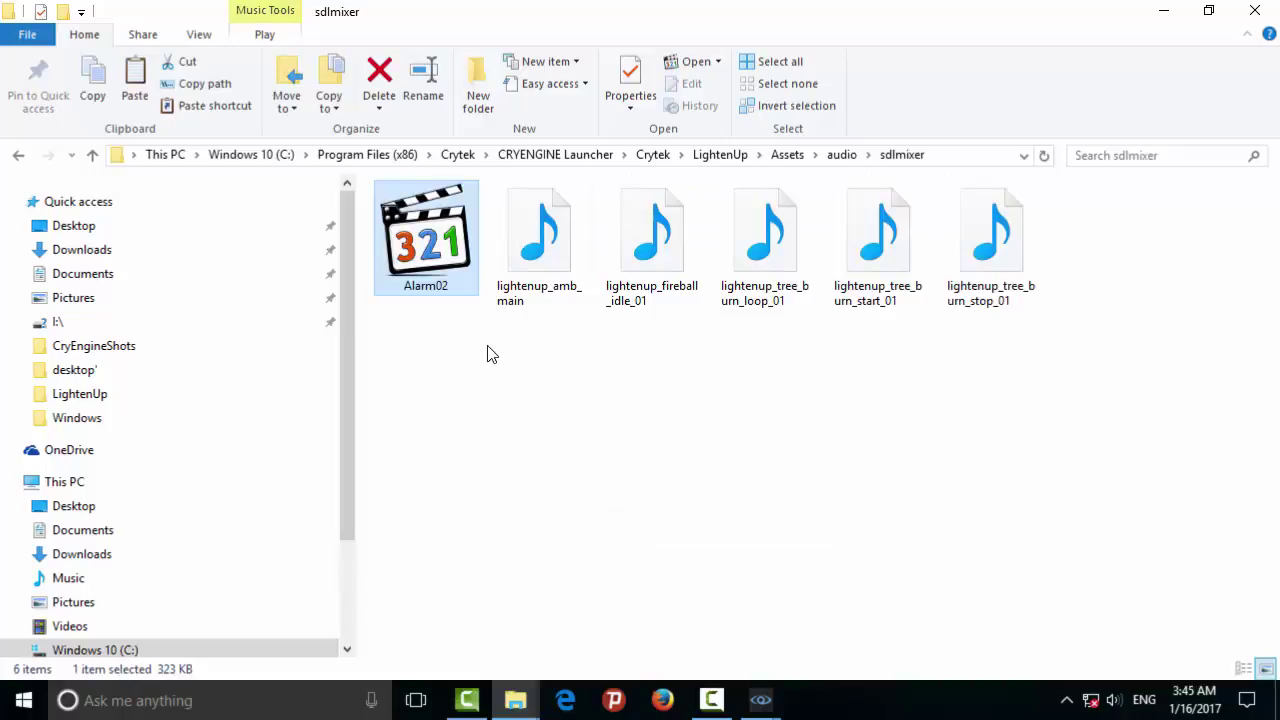
- Check Alarm02's properties, confirming its type is WAV File (.wav)
right_click(422, 276)
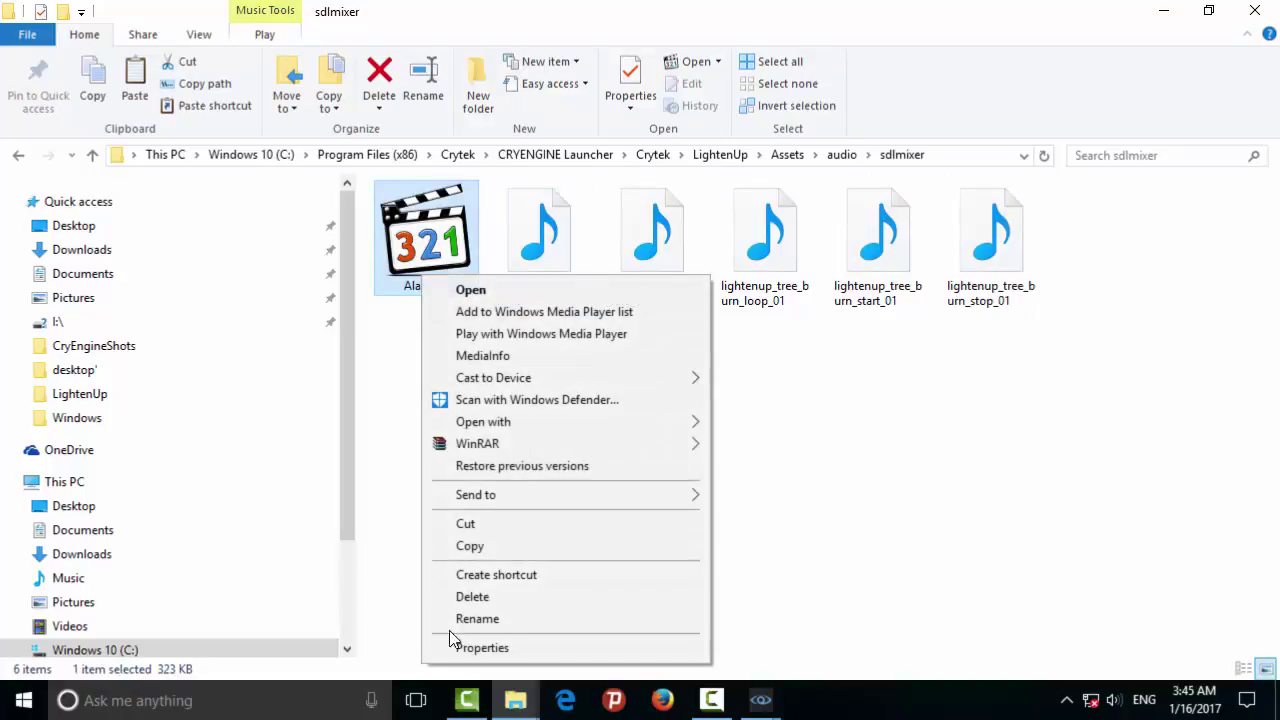
click(458, 646)
drag(602, 292, 505, 287)
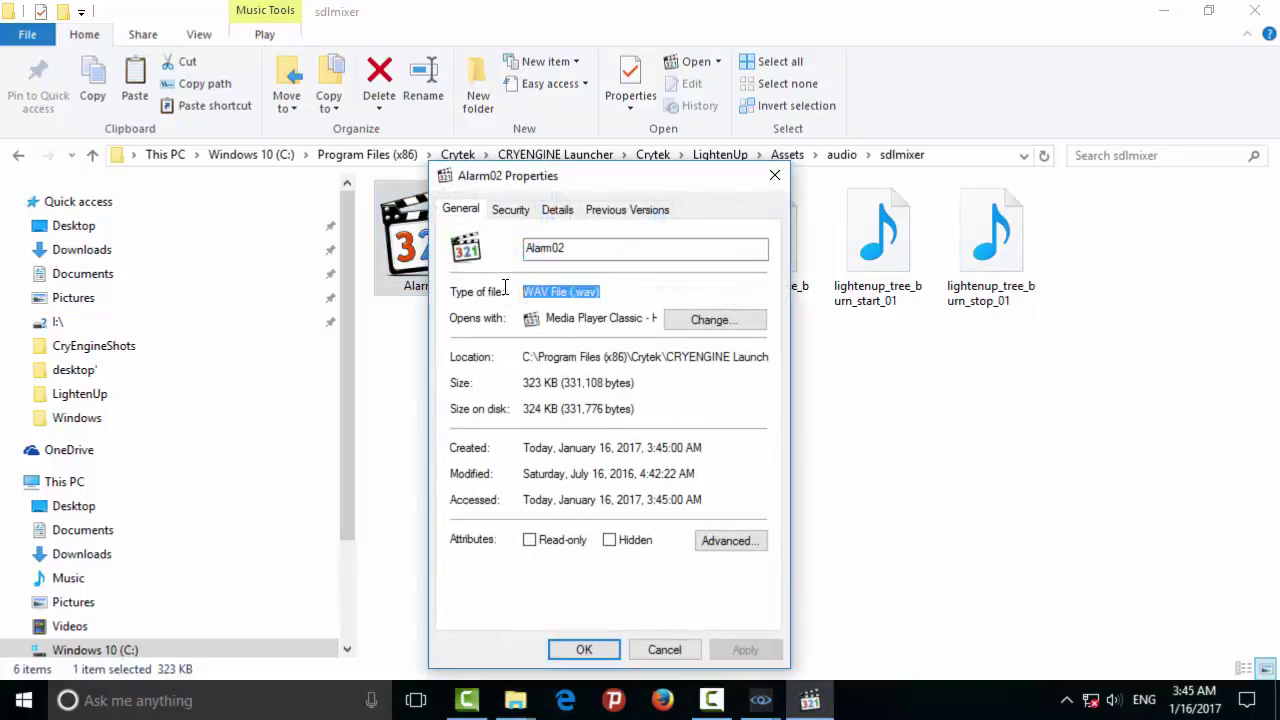
click(605, 290)
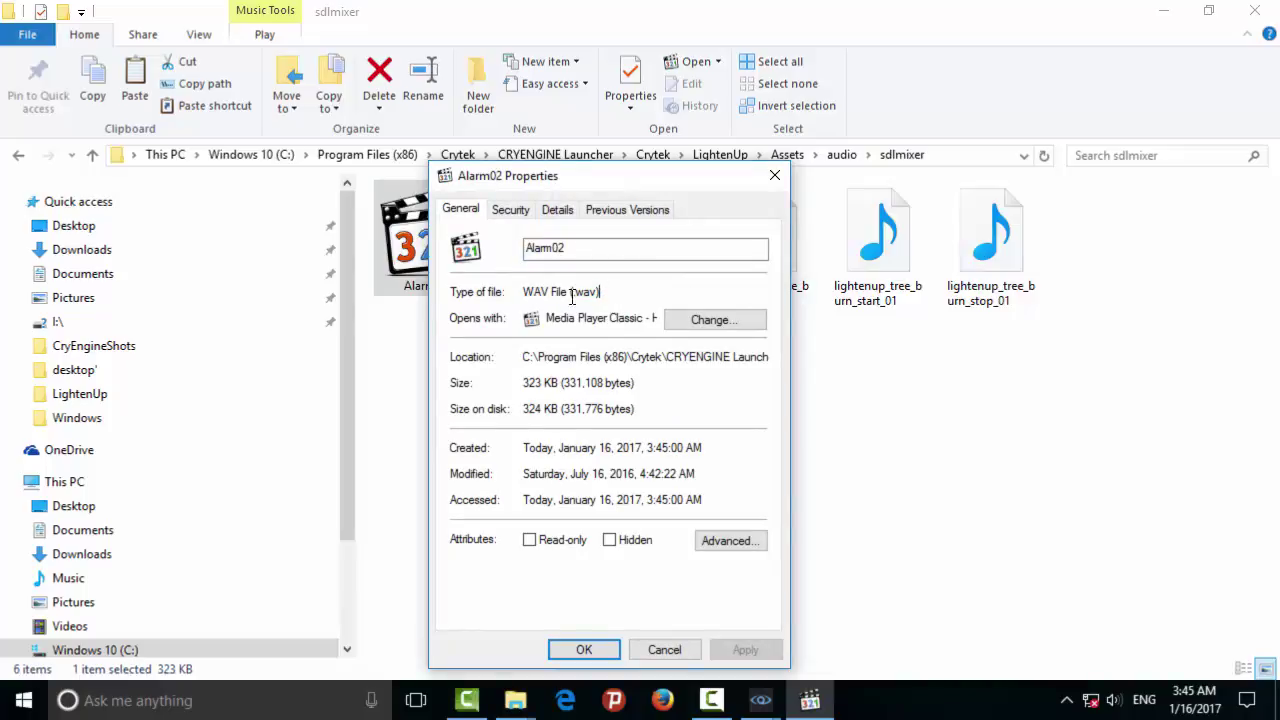
click(664, 650)
- Check lightenup_amb_main's properties, confirming its type is Ogg Audio File (.ogg)
right_click(543, 283)
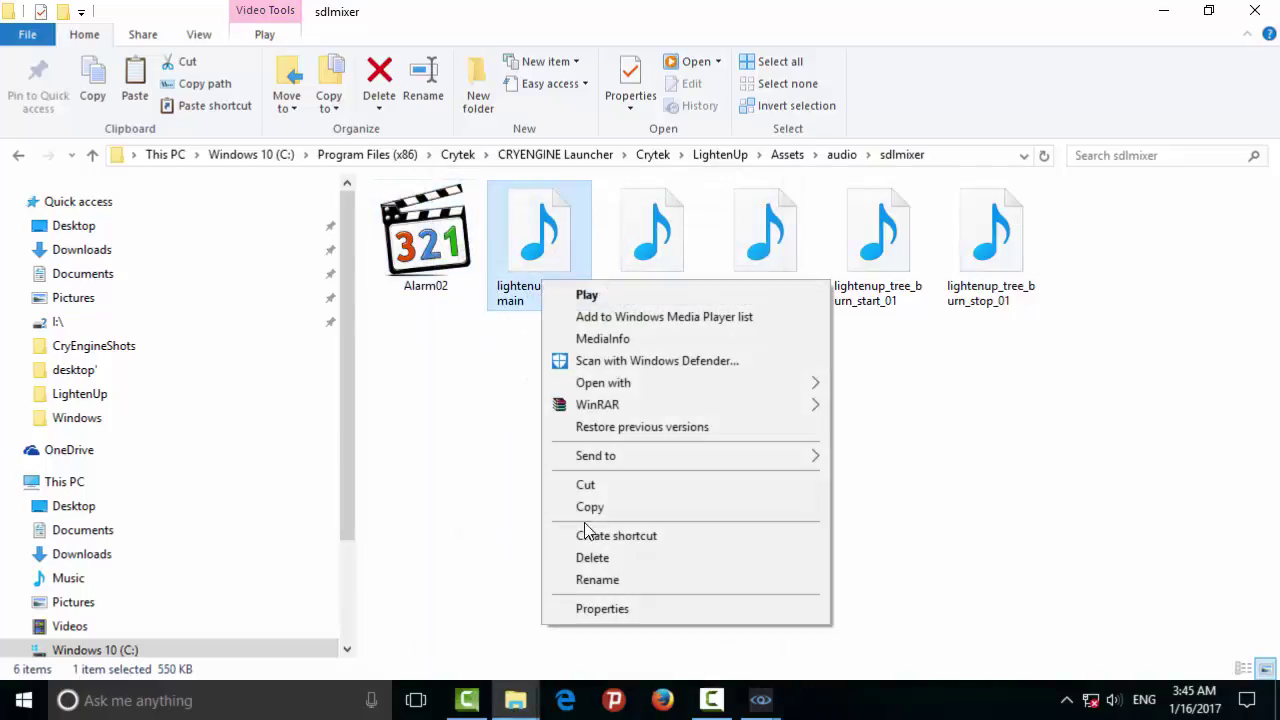
click(604, 612)
drag(752, 291, 634, 284)
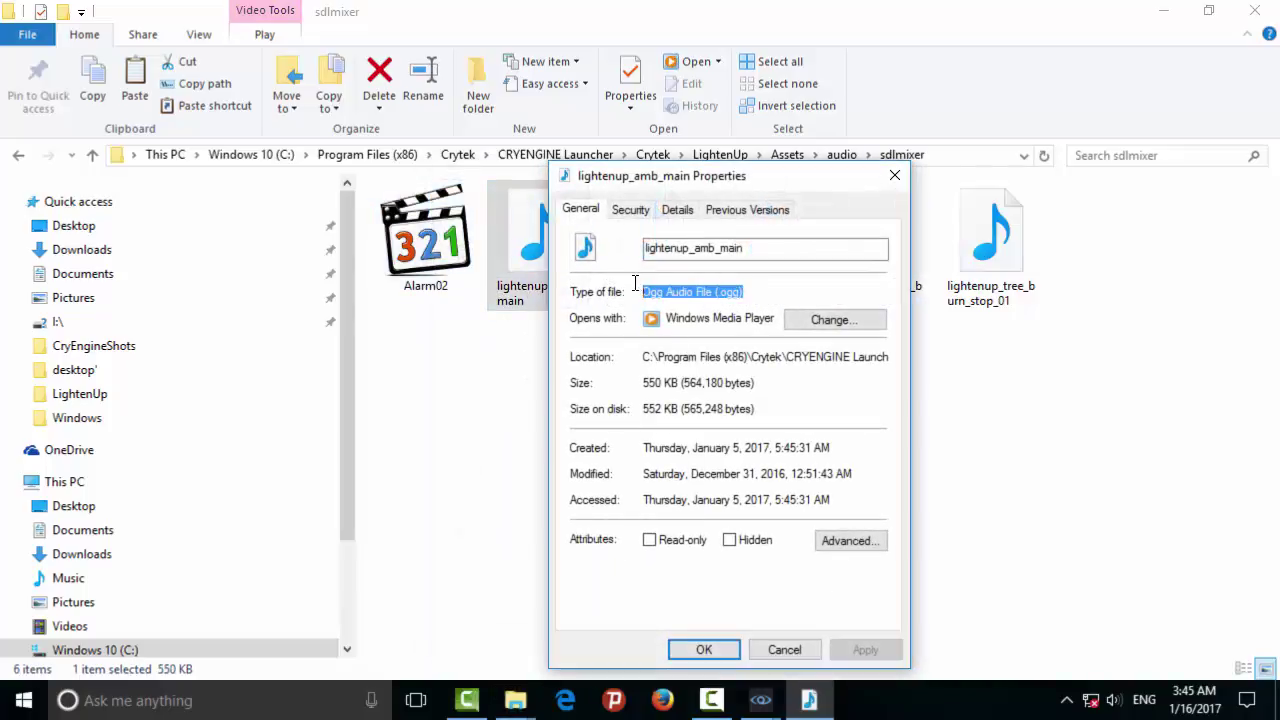
click(685, 292)
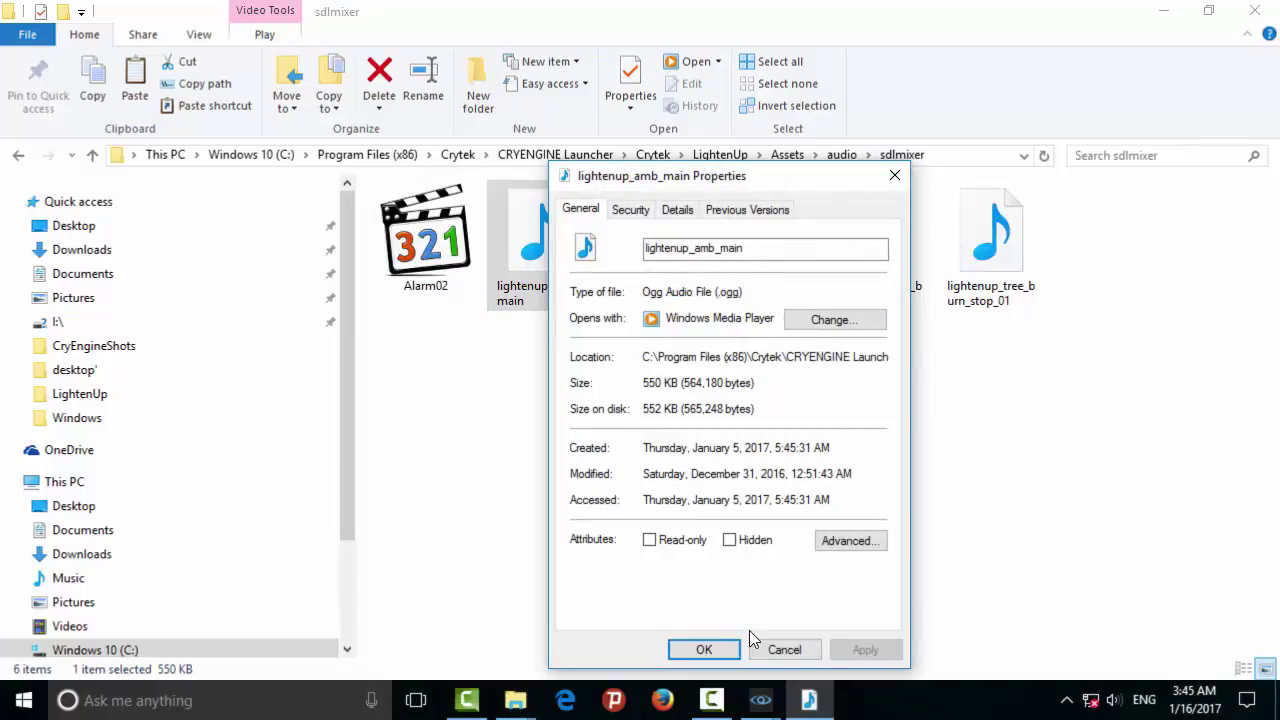
click(785, 650)
- Reload the audio project in the Audio Controls Editor so Alarm02.wav appears
mouse_move(762, 698)
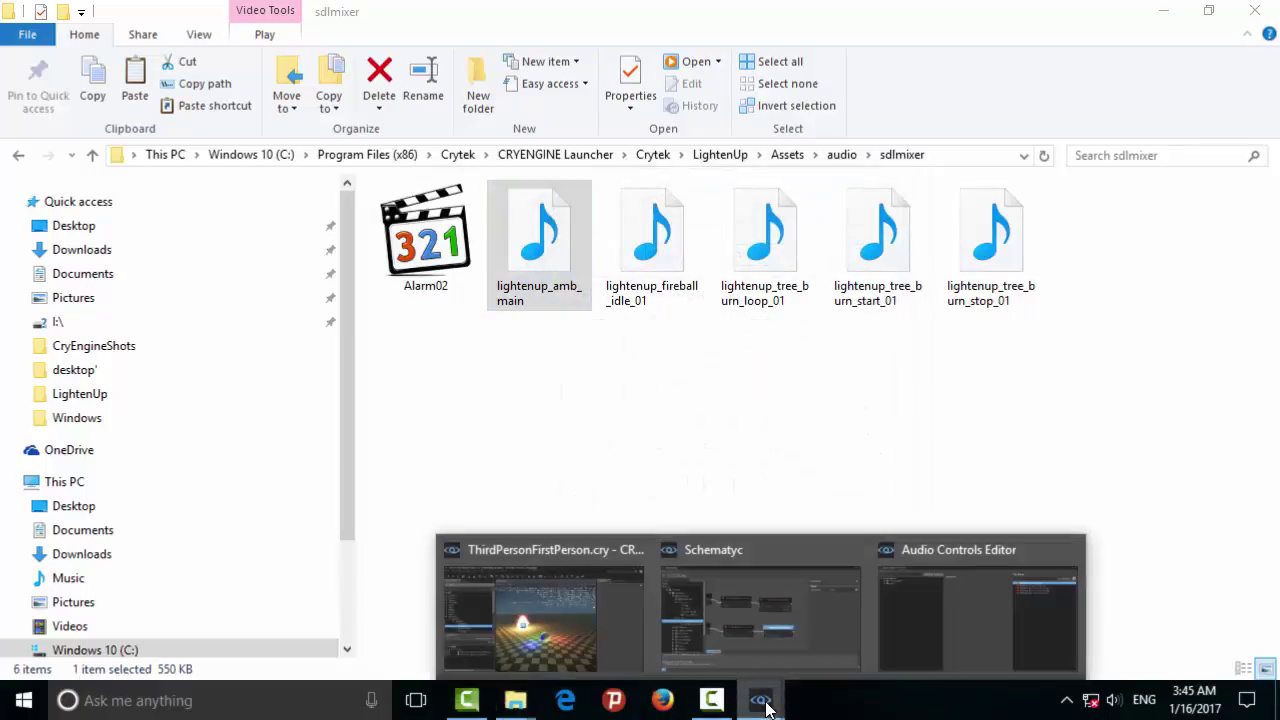
click(975, 590)
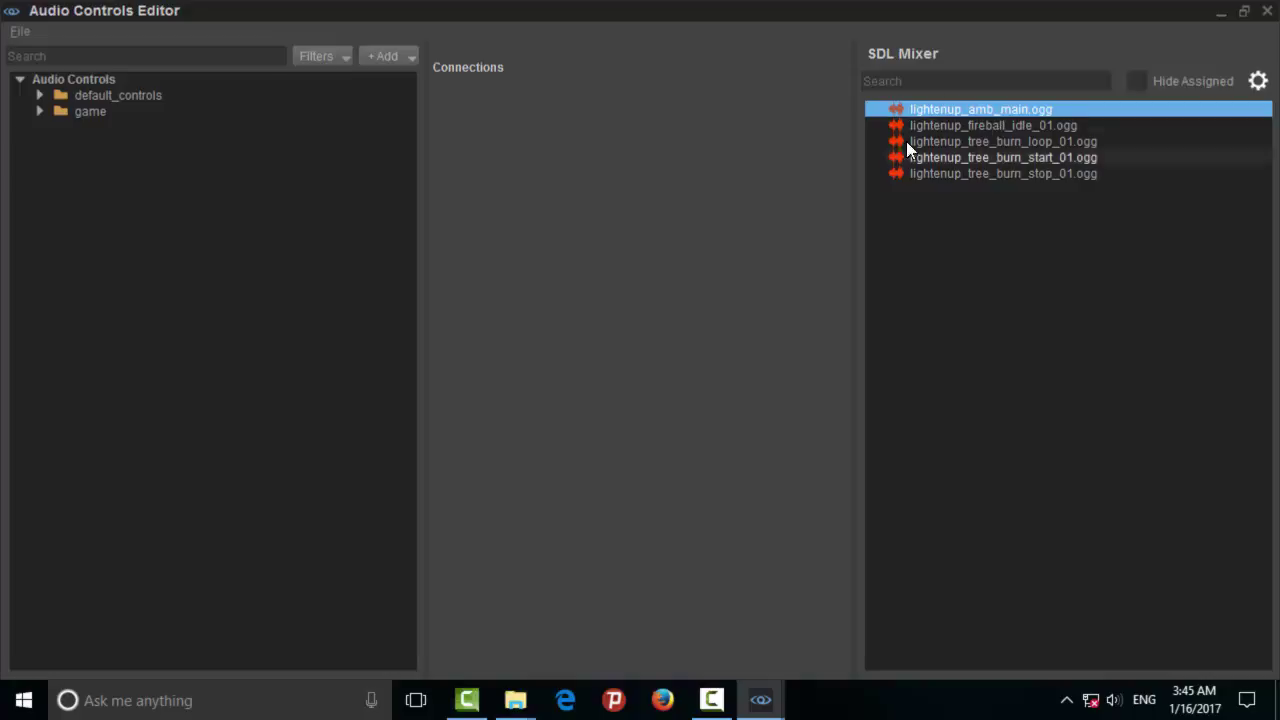
click(1004, 236)
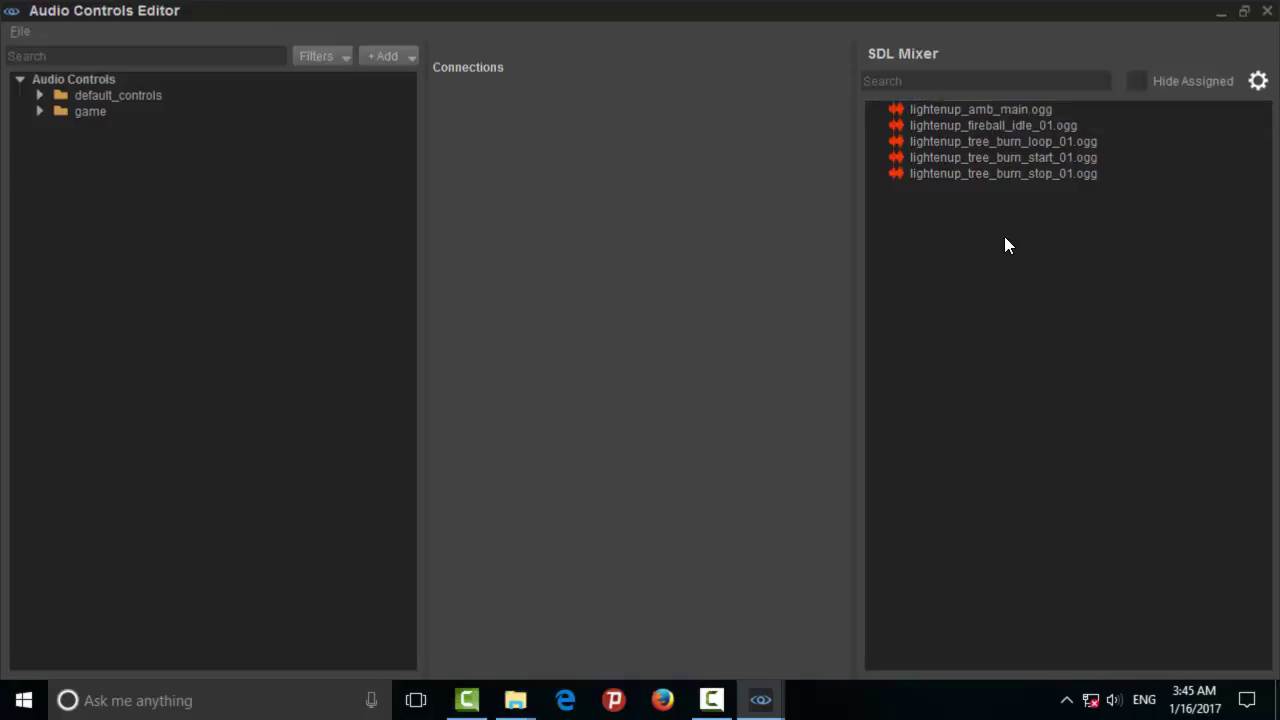
click(20, 31)
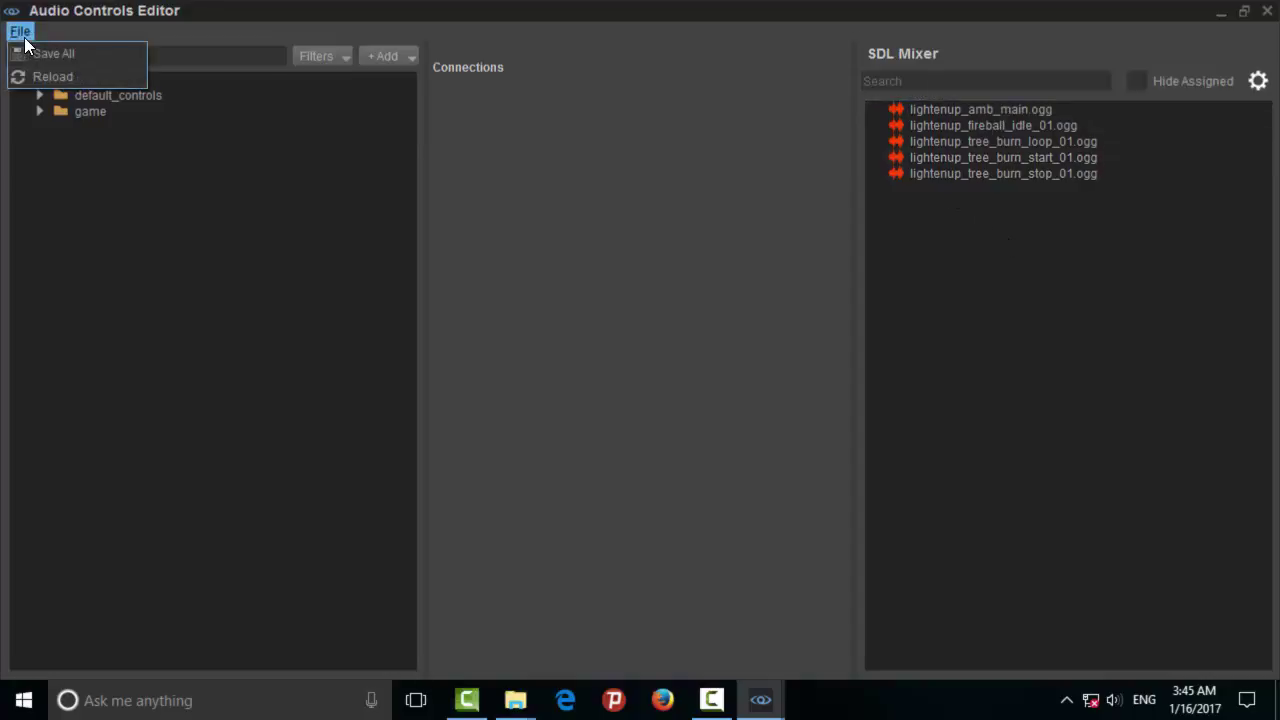
click(73, 76)
click(922, 110)
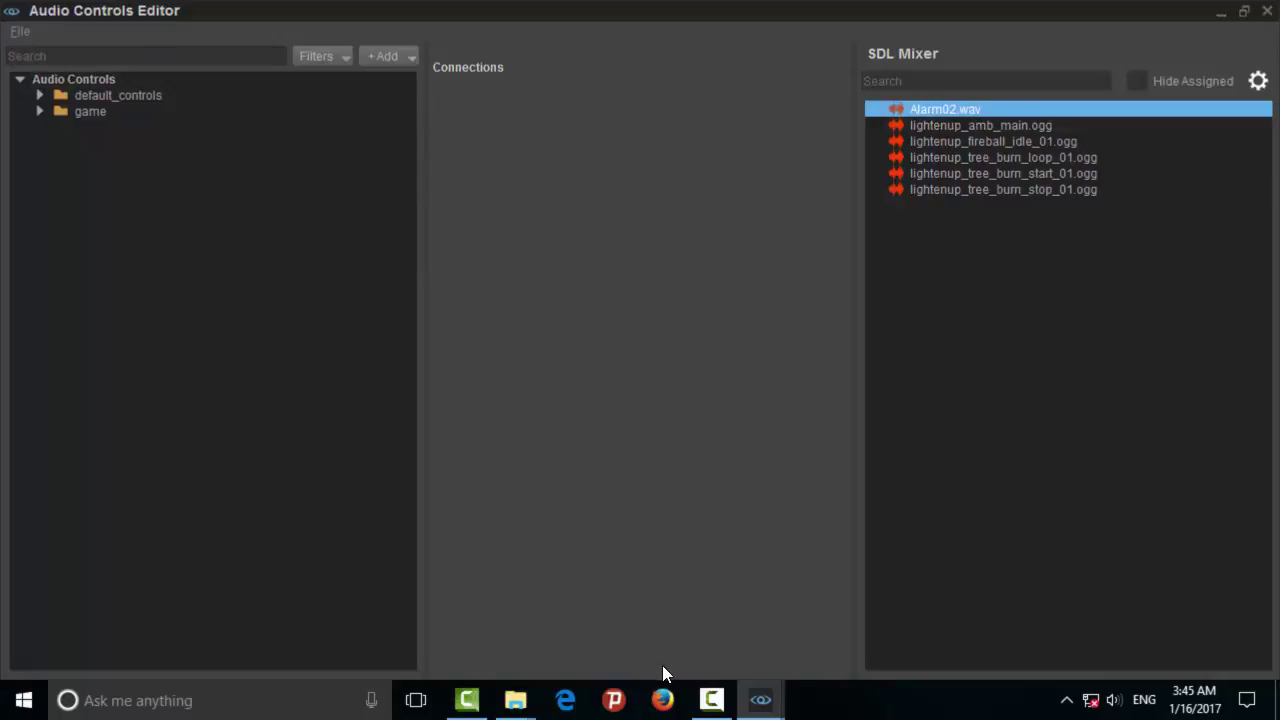
- Select the Alarm02 file in the sdlmixer folder window
mouse_move(515, 700)
click(603, 636)
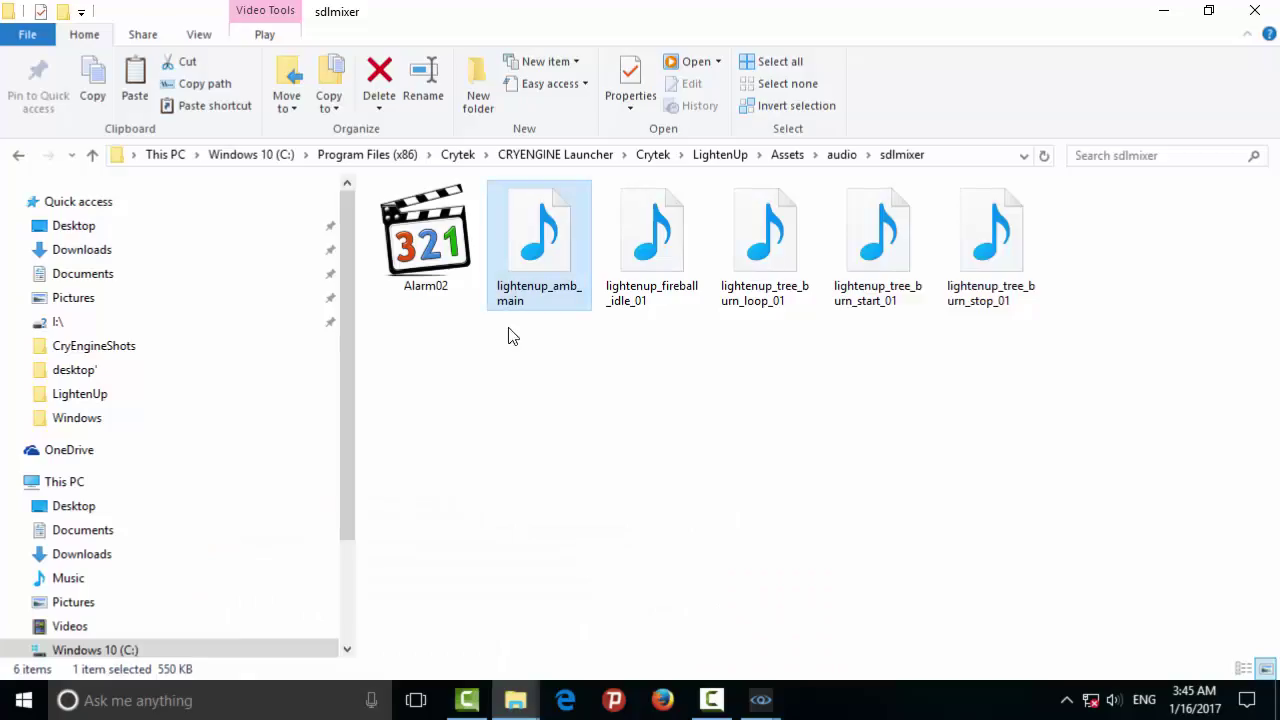
click(420, 265)
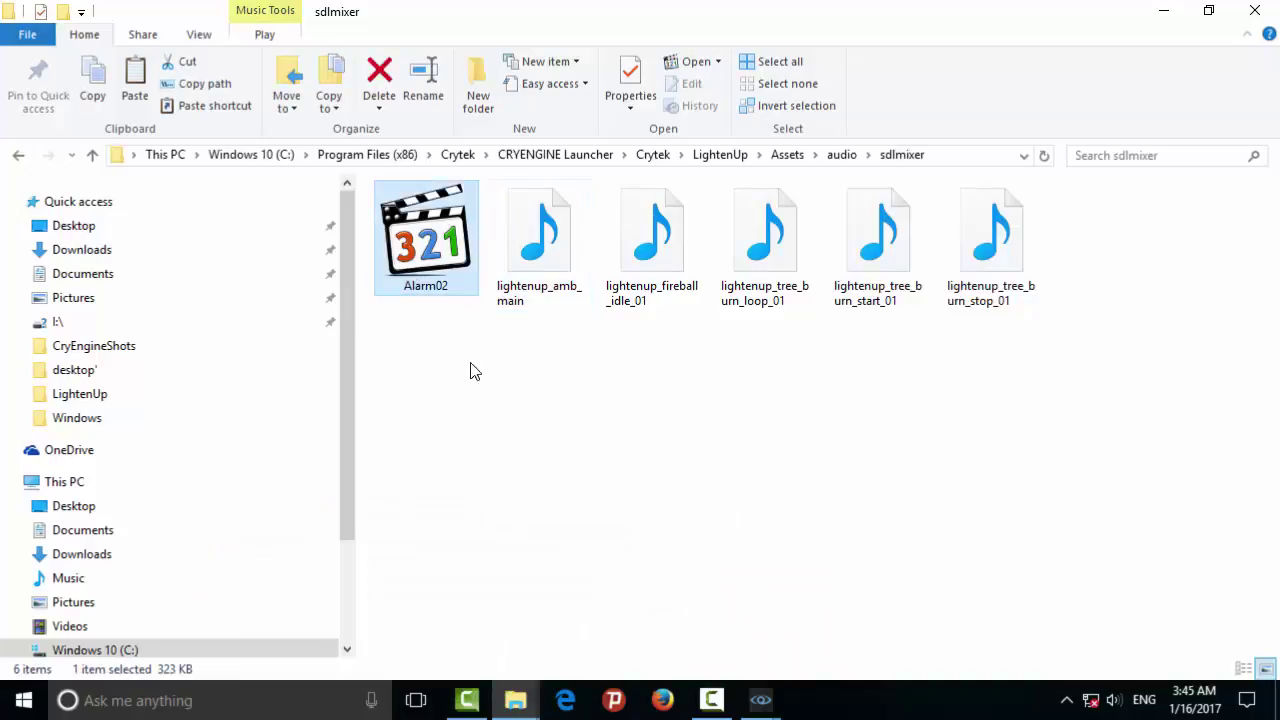
- Save all audio control changes with File > Save All
mouse_move(760, 700)
click(1002, 570)
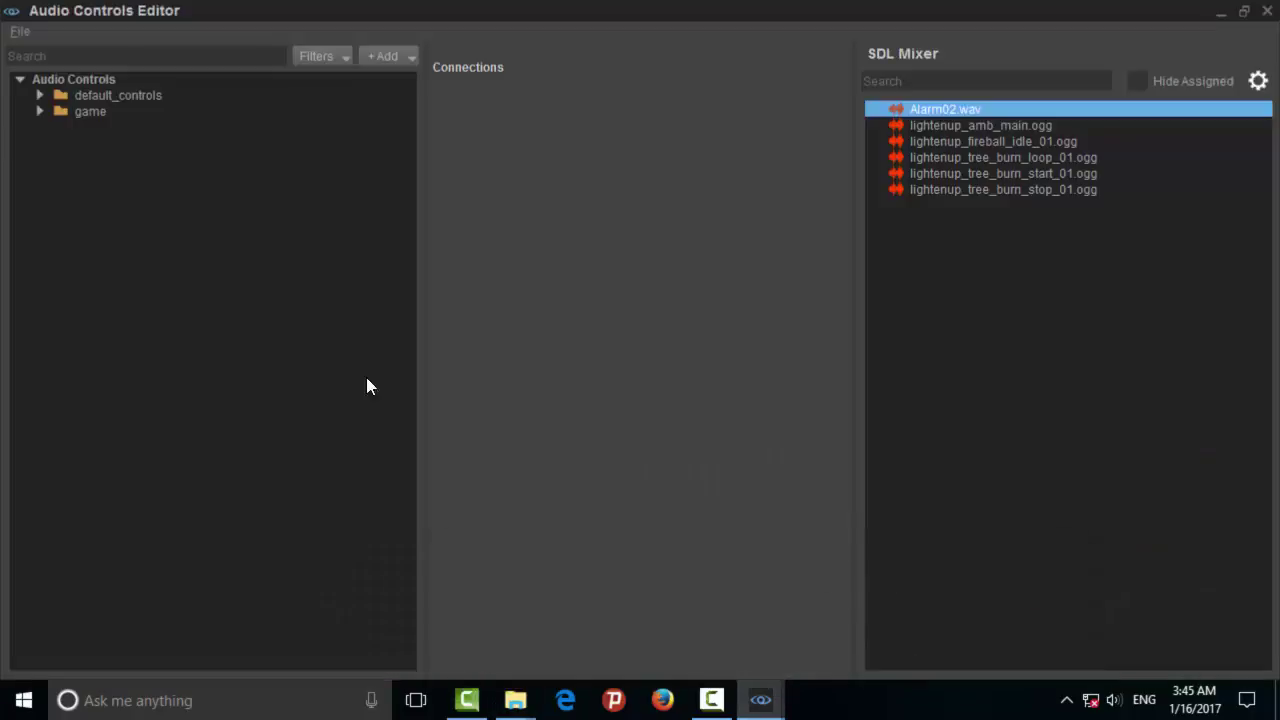
click(19, 31)
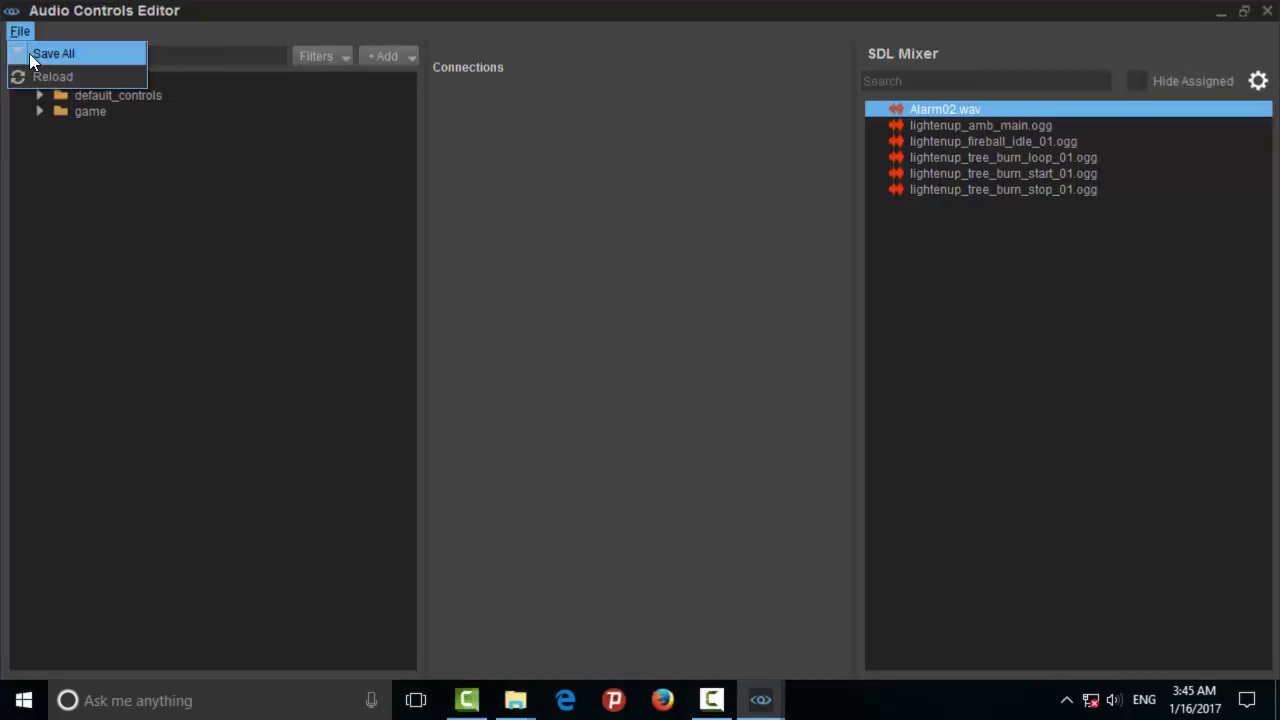
click(29, 53)
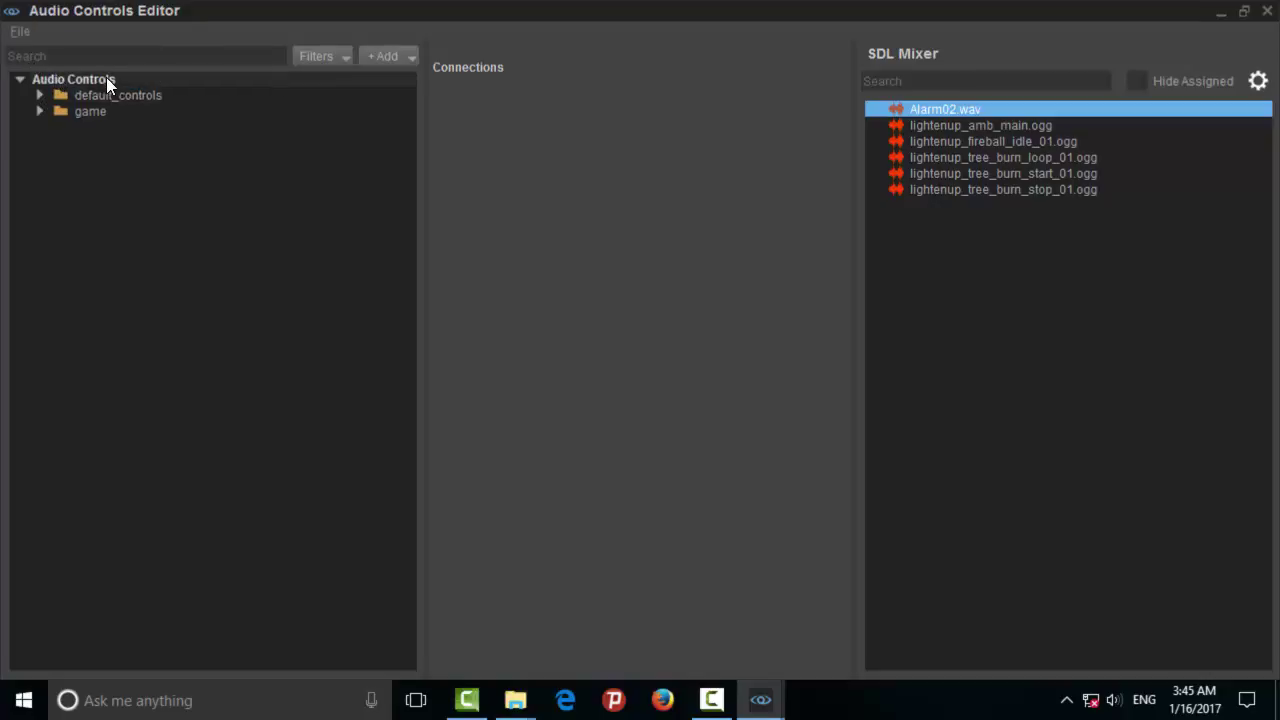
- Create a new folder named MyAudio under Audio Controls
right_click(72, 79)
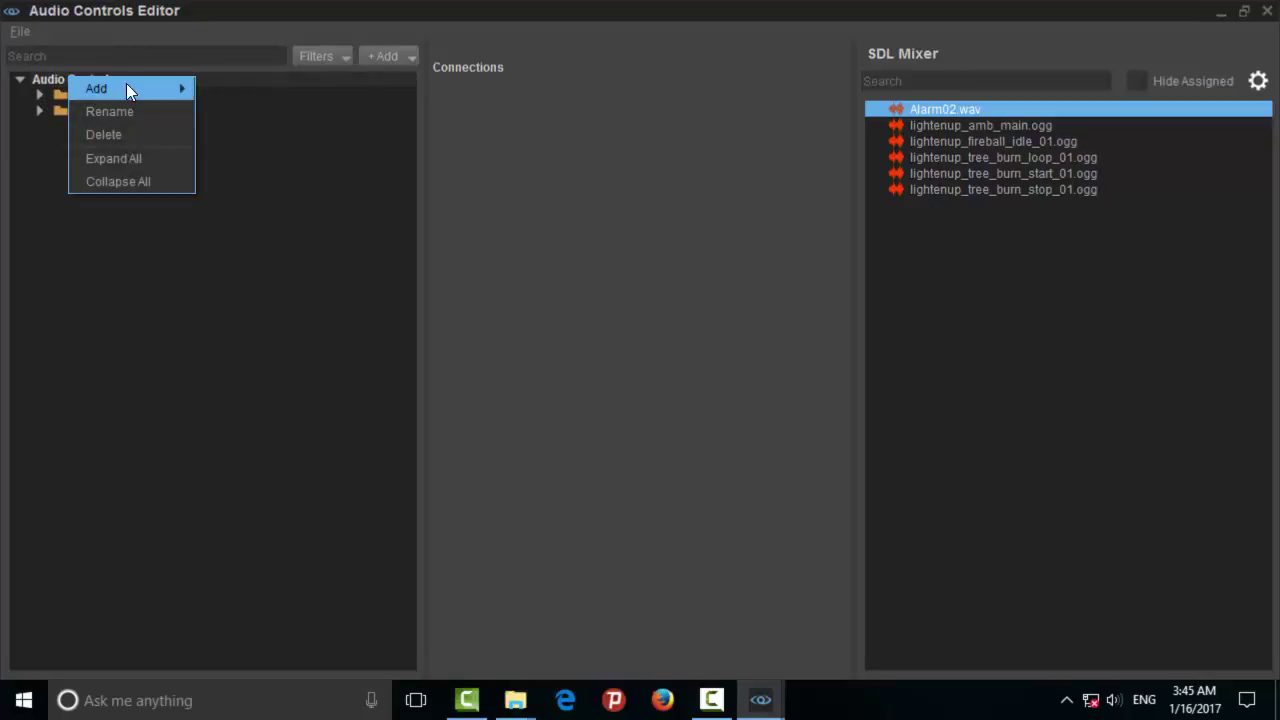
mouse_move(180, 89)
click(254, 204)
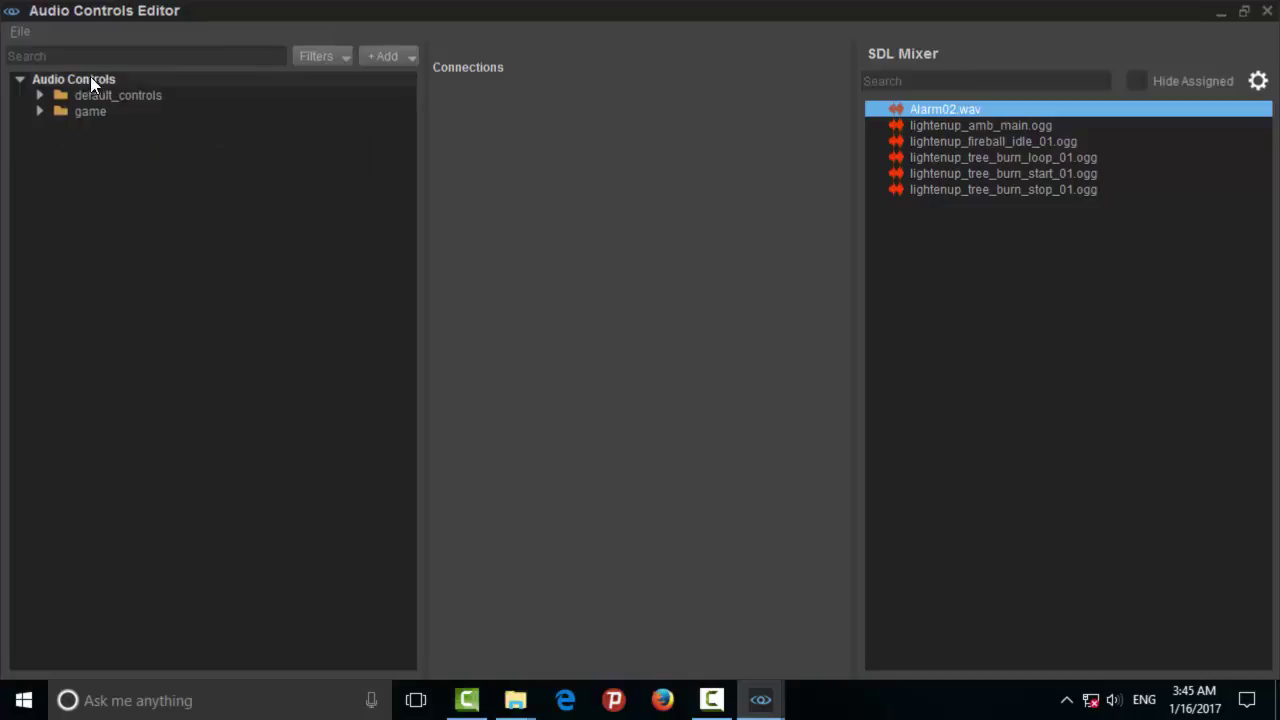
click(372, 59)
click(393, 192)
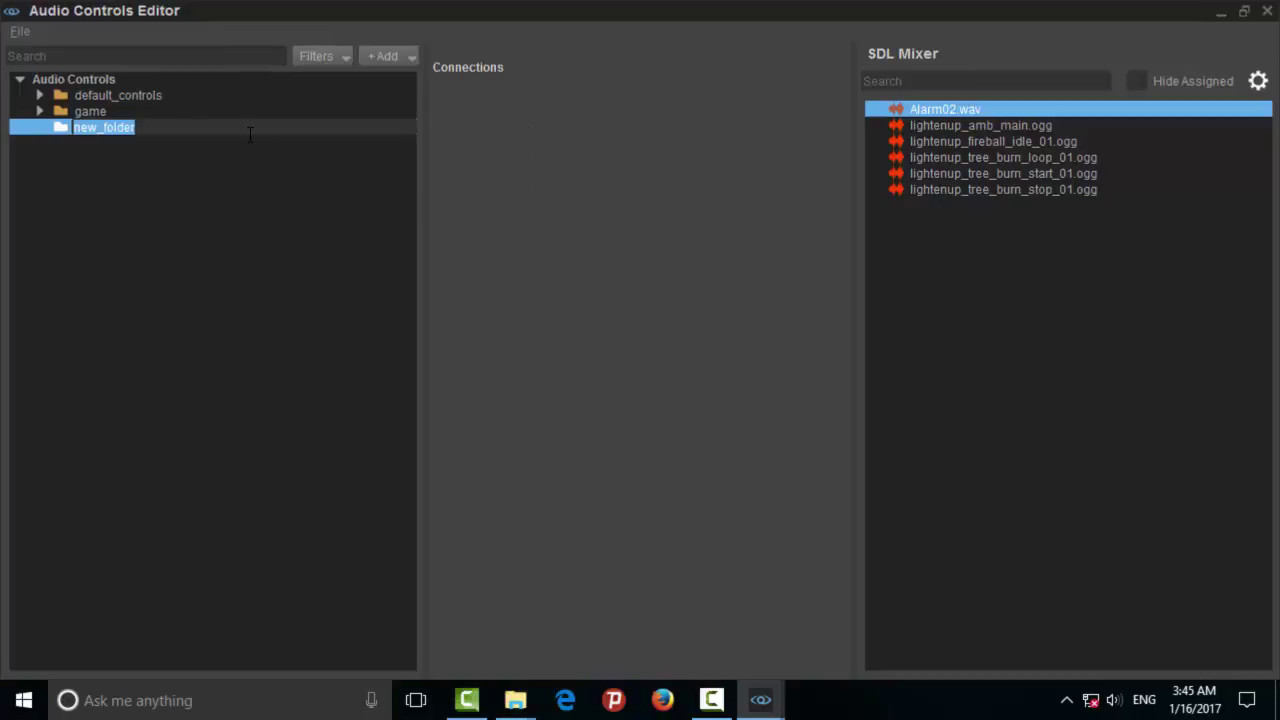
text(MyA)
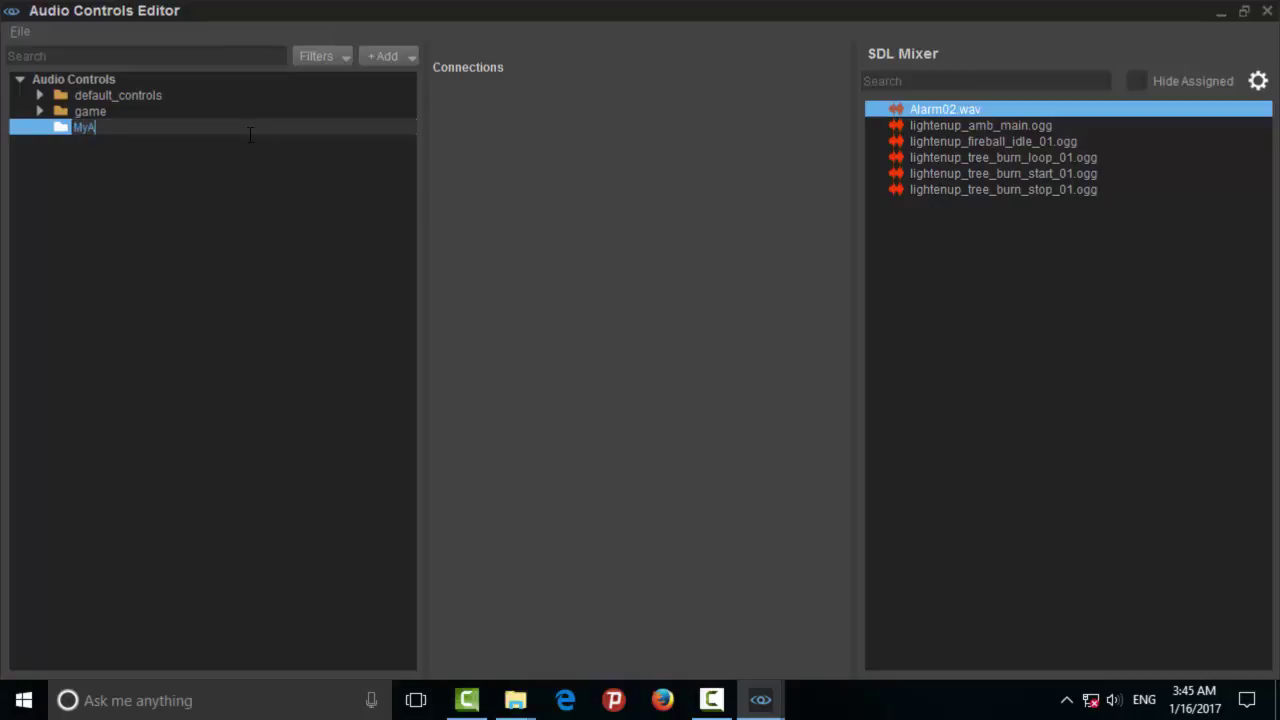
text(udio)
key(Return)
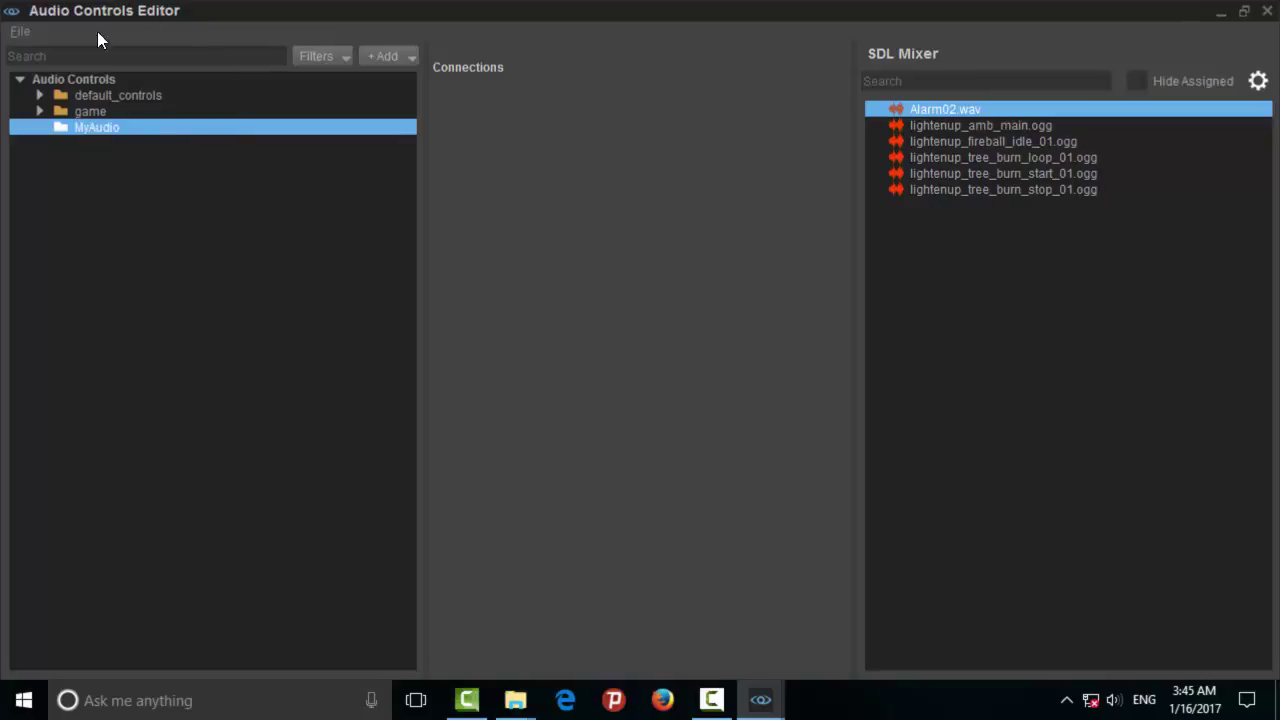
- Add a new trigger control inside the MyAudio folder
click(40, 111)
click(40, 95)
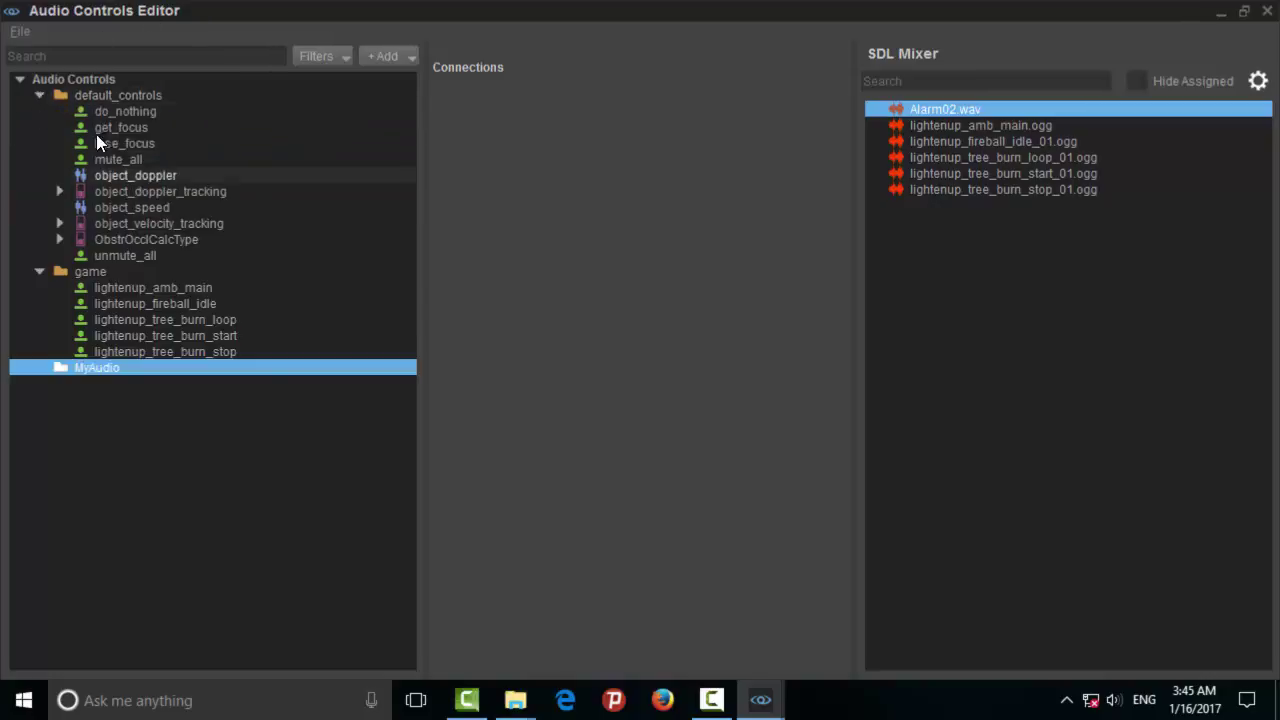
click(40, 95)
click(40, 111)
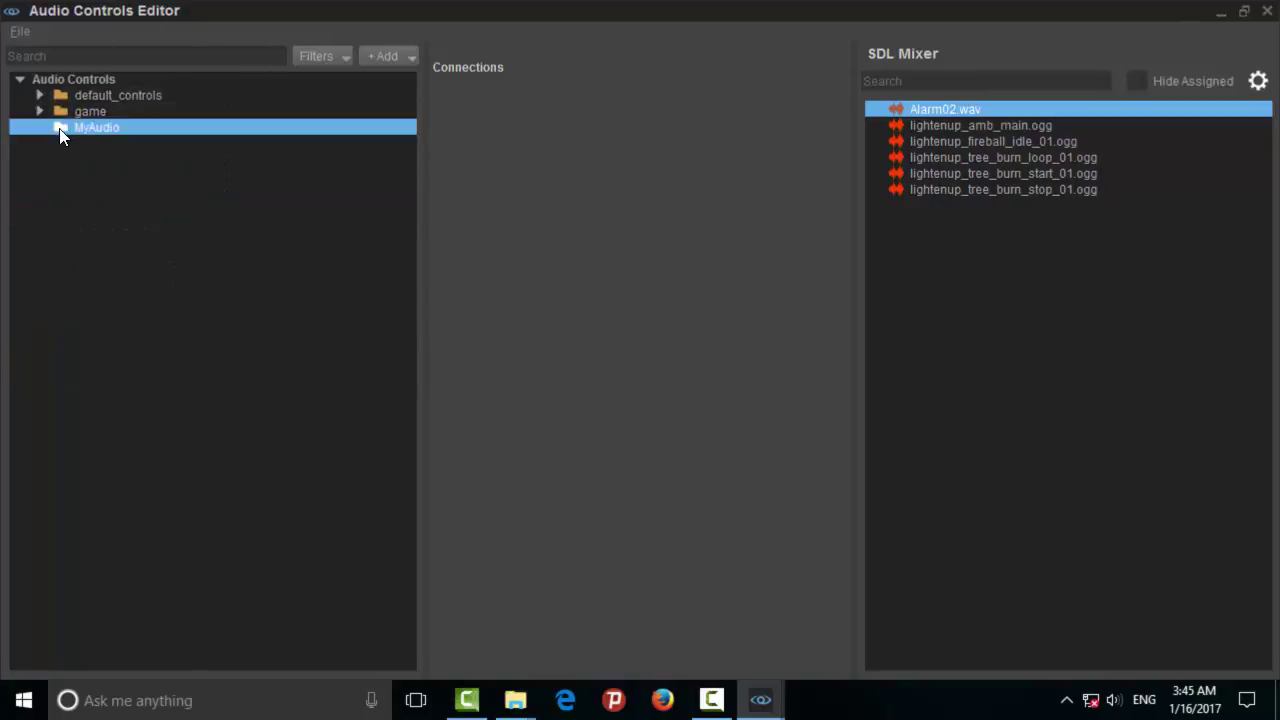
click(139, 128)
click(383, 60)
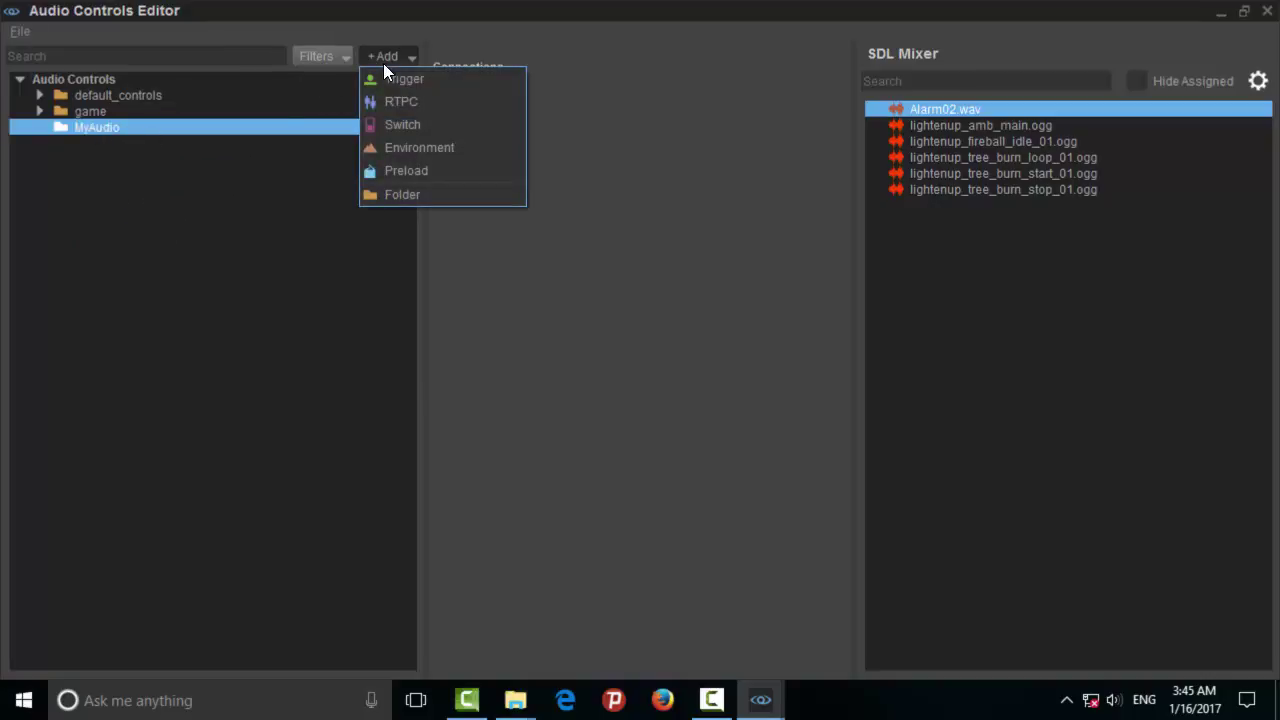
click(432, 79)
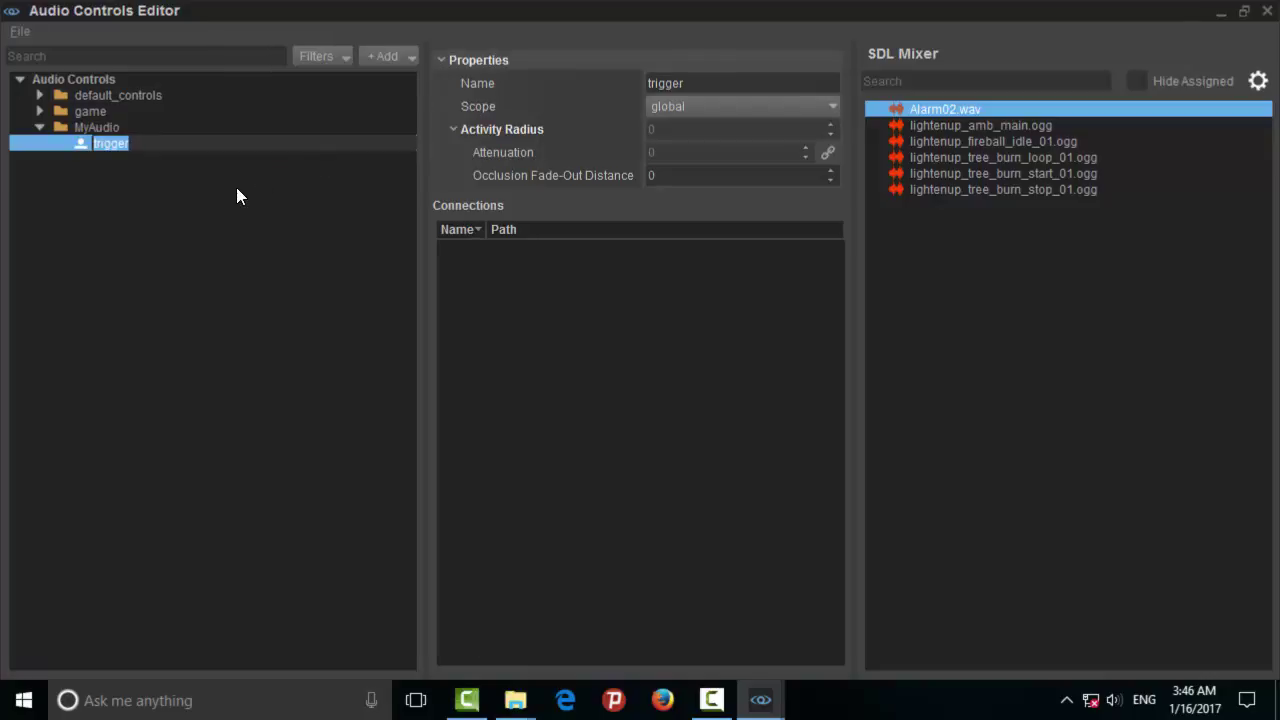
- Rename the trigger MyAudioTrigger, fixing the capital T, and connect Alarm02.wav to it
key(Home)
text(My)
text(Au)
text(dio)
key(Return)
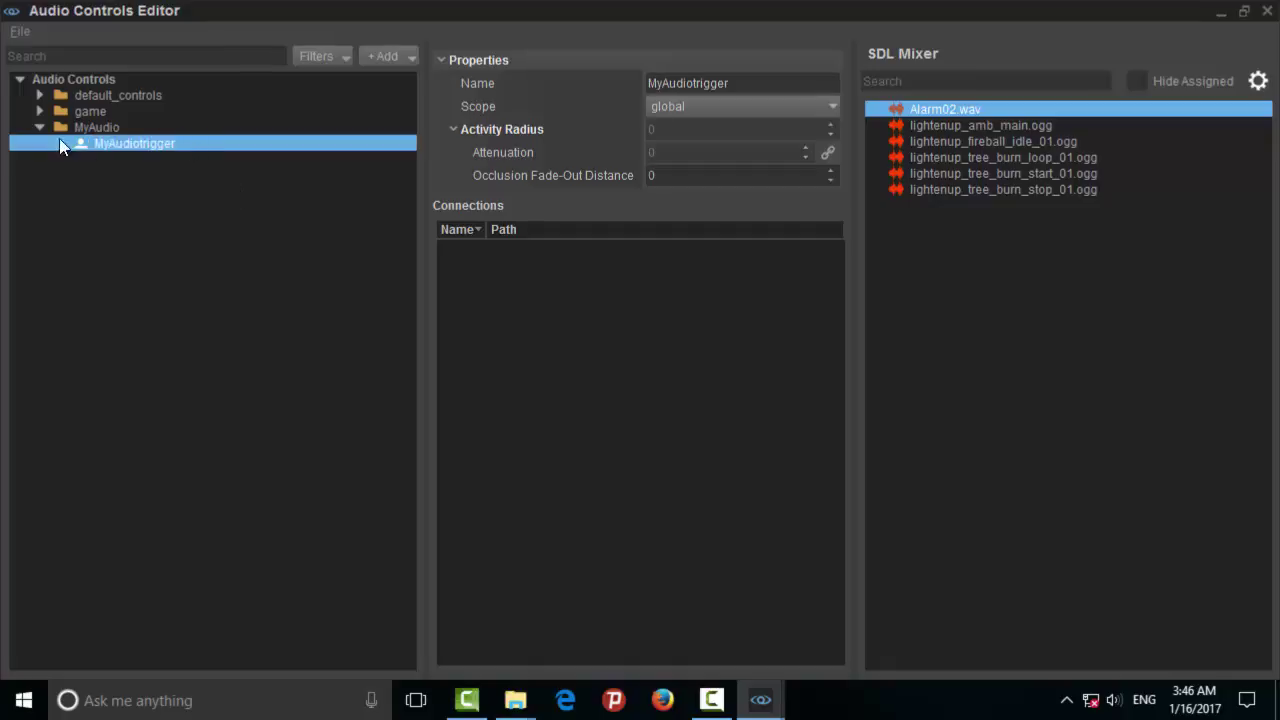
double_click(162, 143)
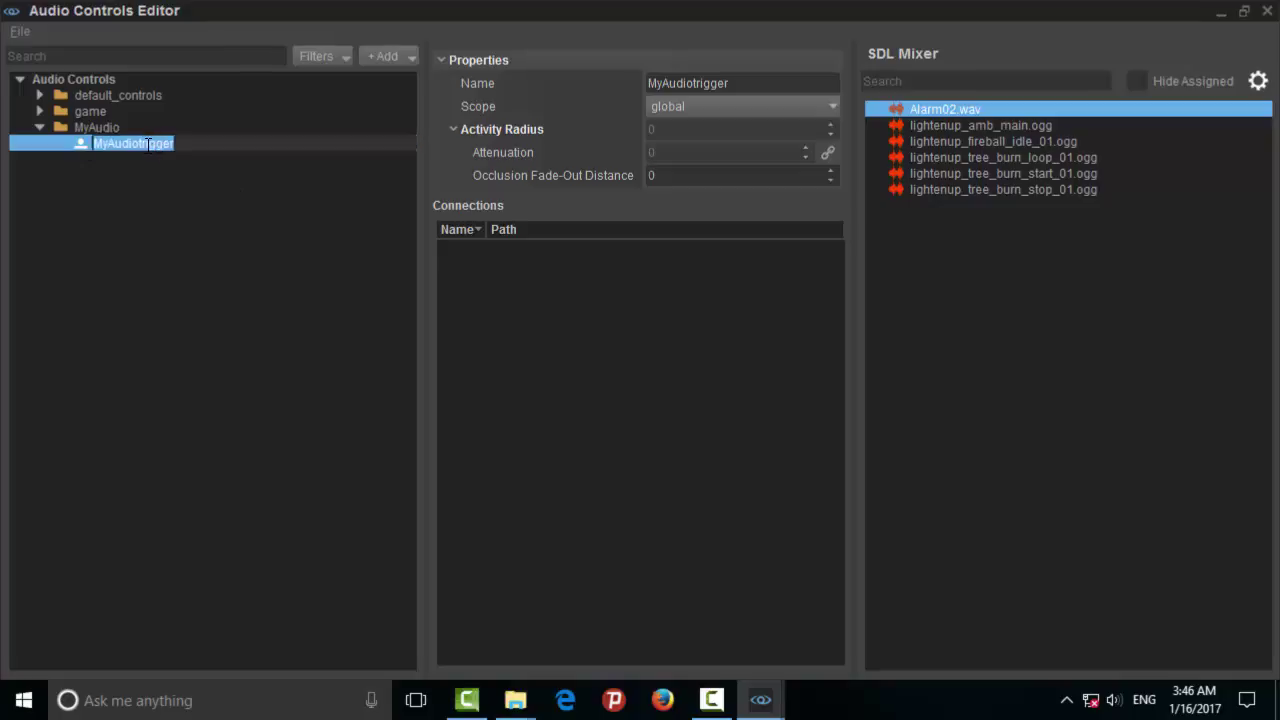
click(142, 144)
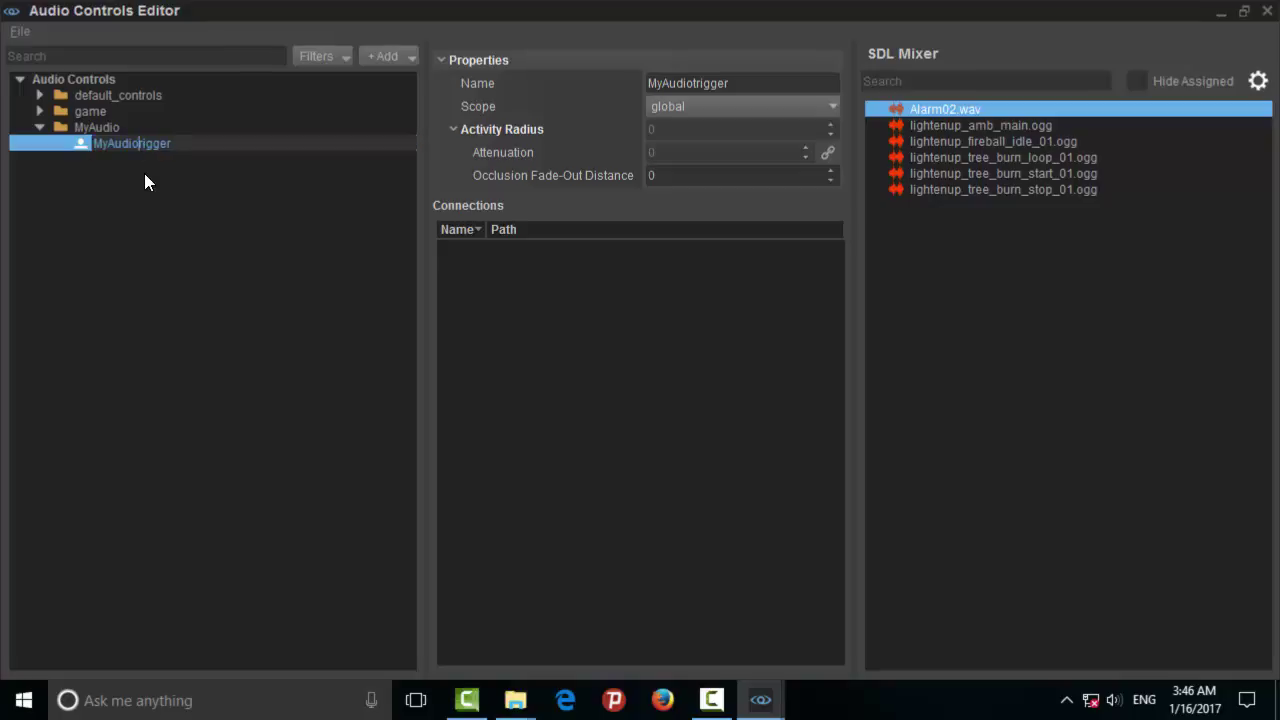
text(T)
key(Return)
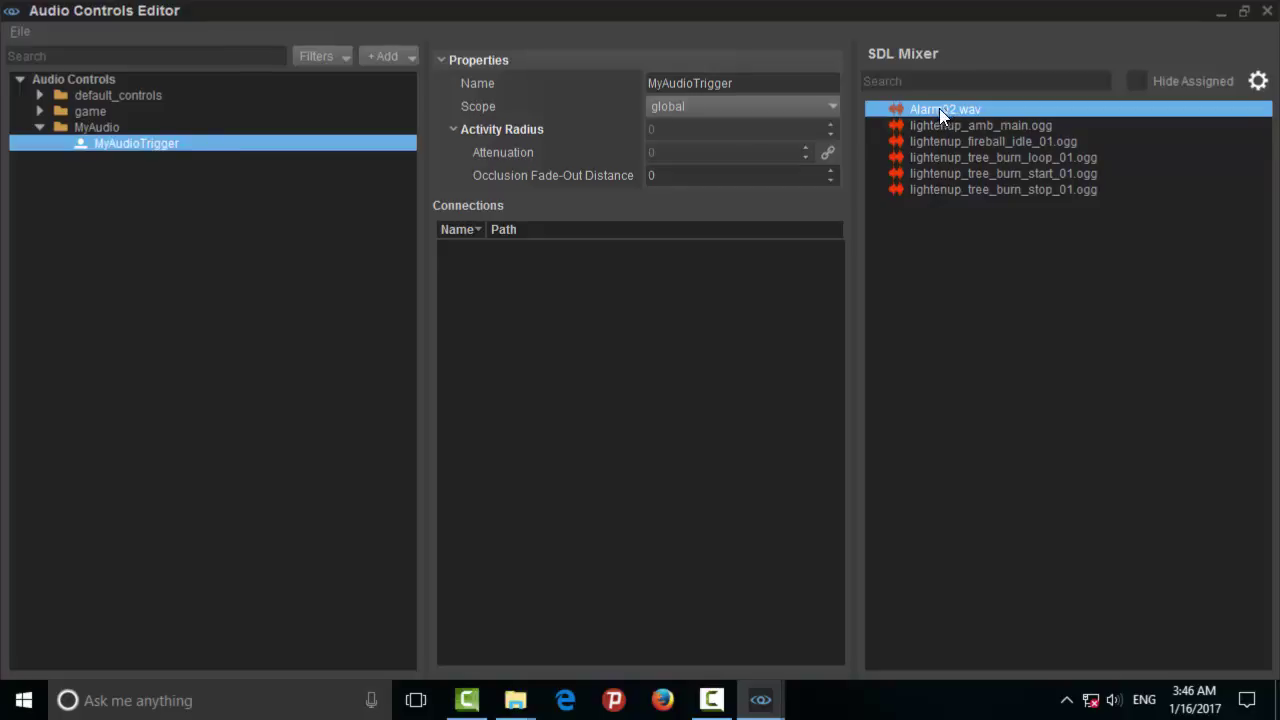
mouse_move(940, 109)
mouse_down()
mouse_move(686, 368)
mouse_move(676, 335)
mouse_up()
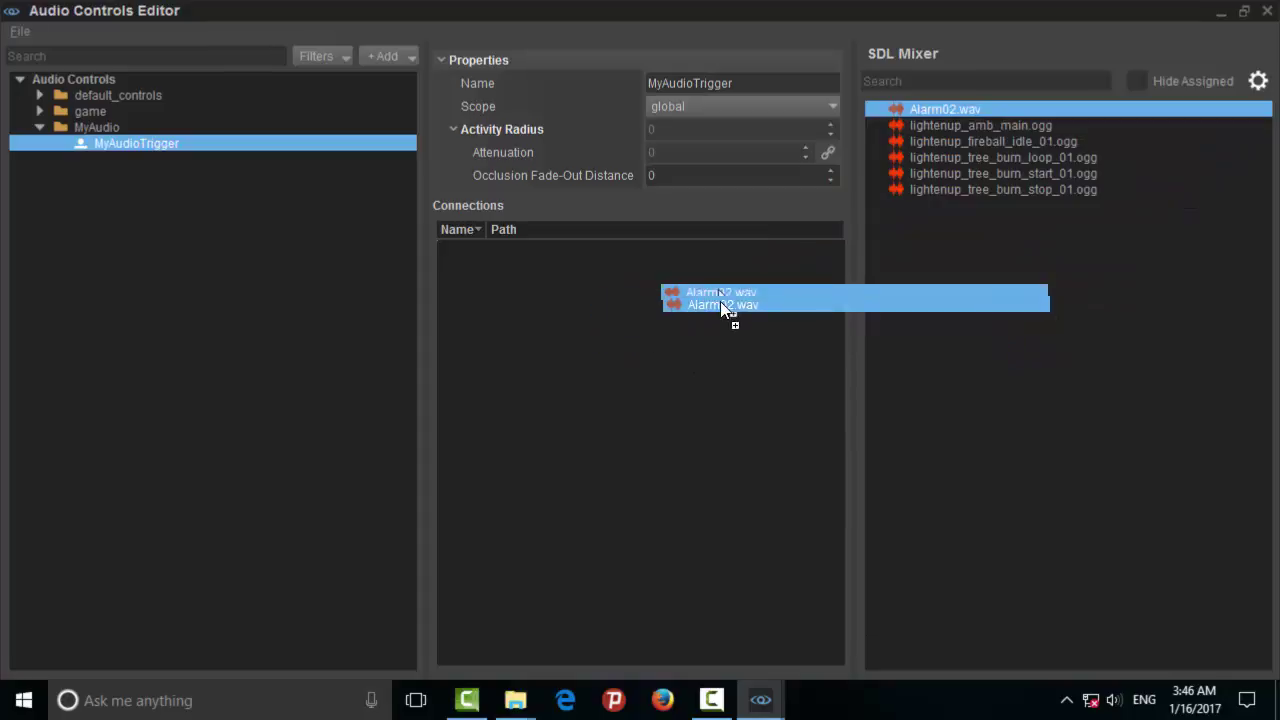
drag(676, 336, 774, 300)
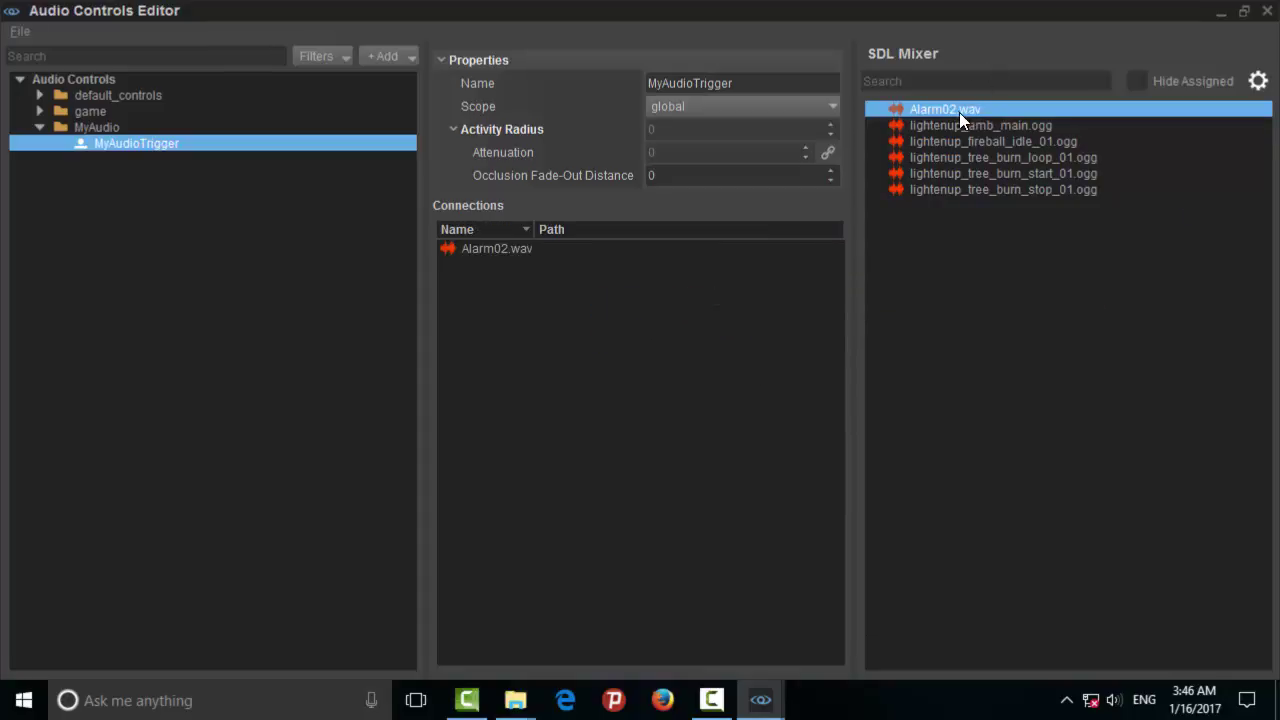
- Enable infinite looping on MyAudioTrigger's Alarm02.wav connection
click(510, 250)
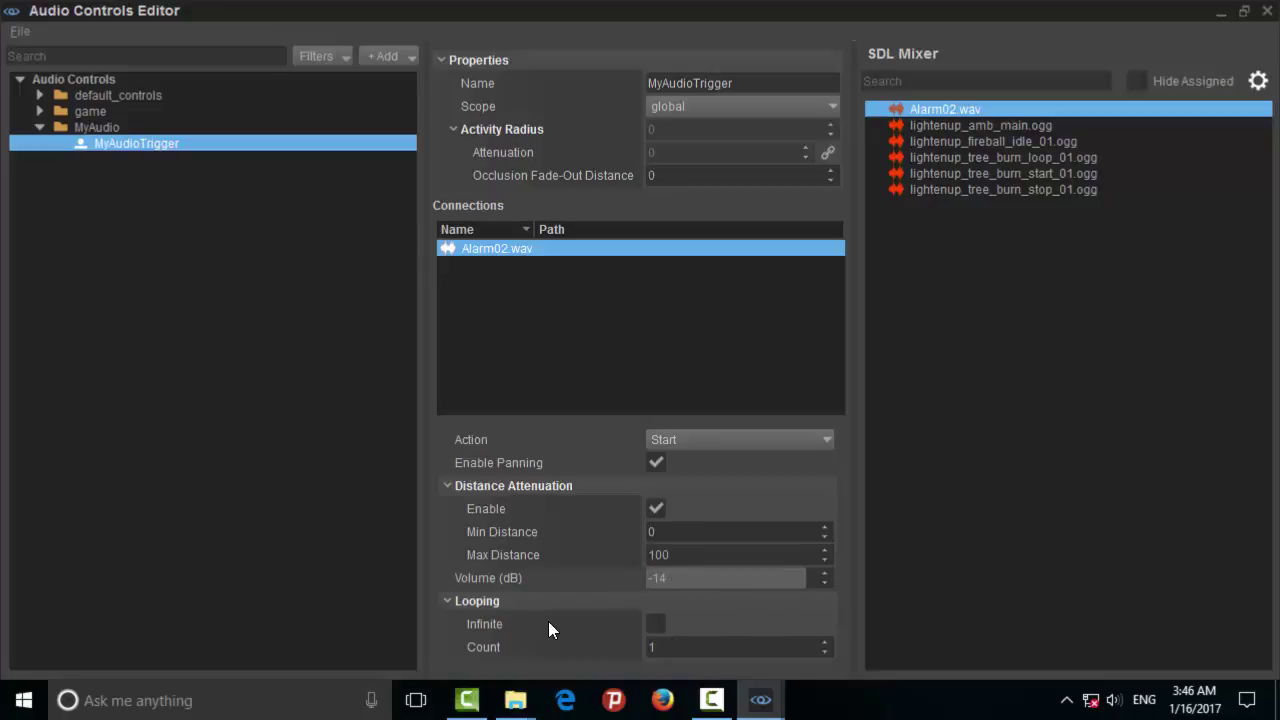
click(656, 626)
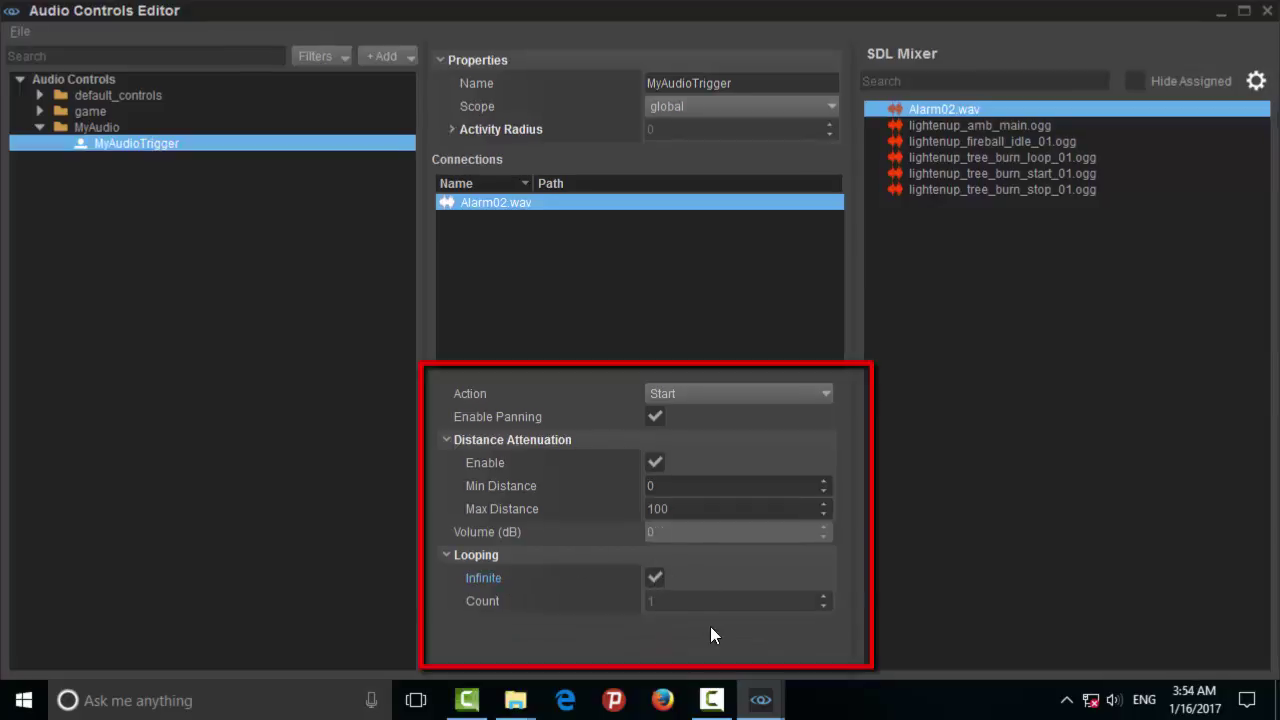
- Return to the ThirdPersonFirstPerson level in Sandbox and start game mode
mouse_move(759, 698)
click(587, 594)
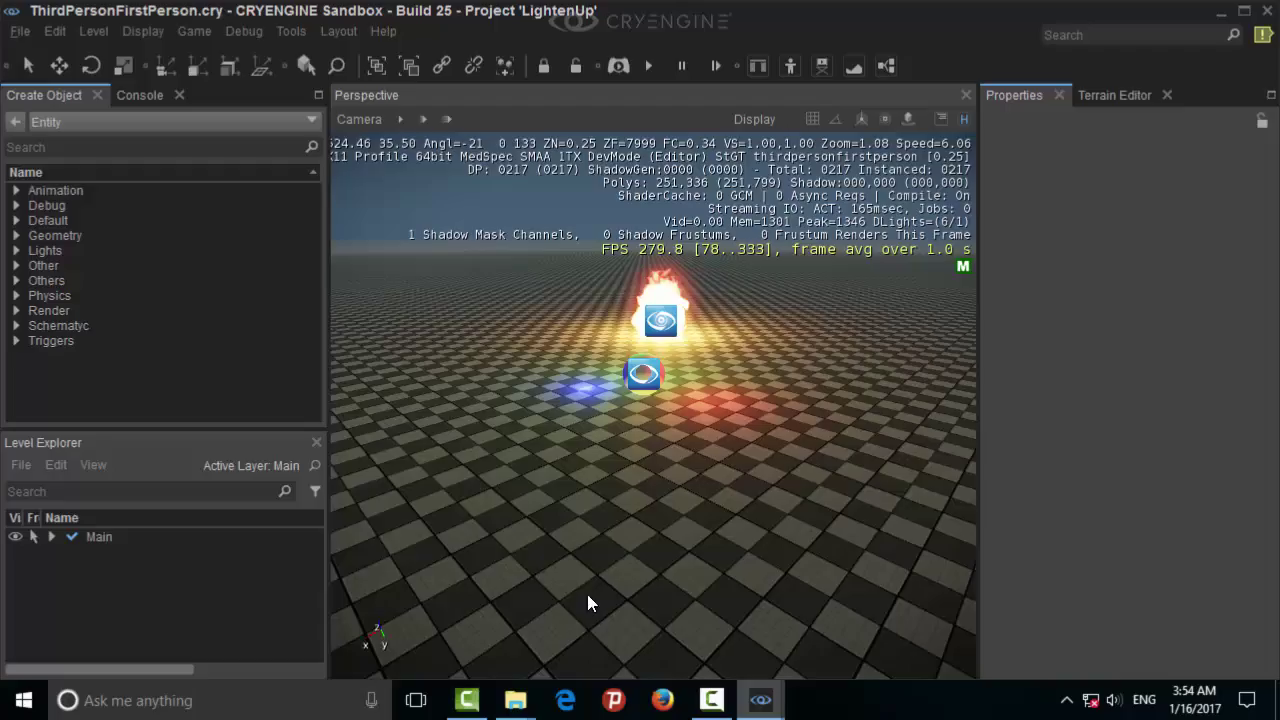
click(617, 66)
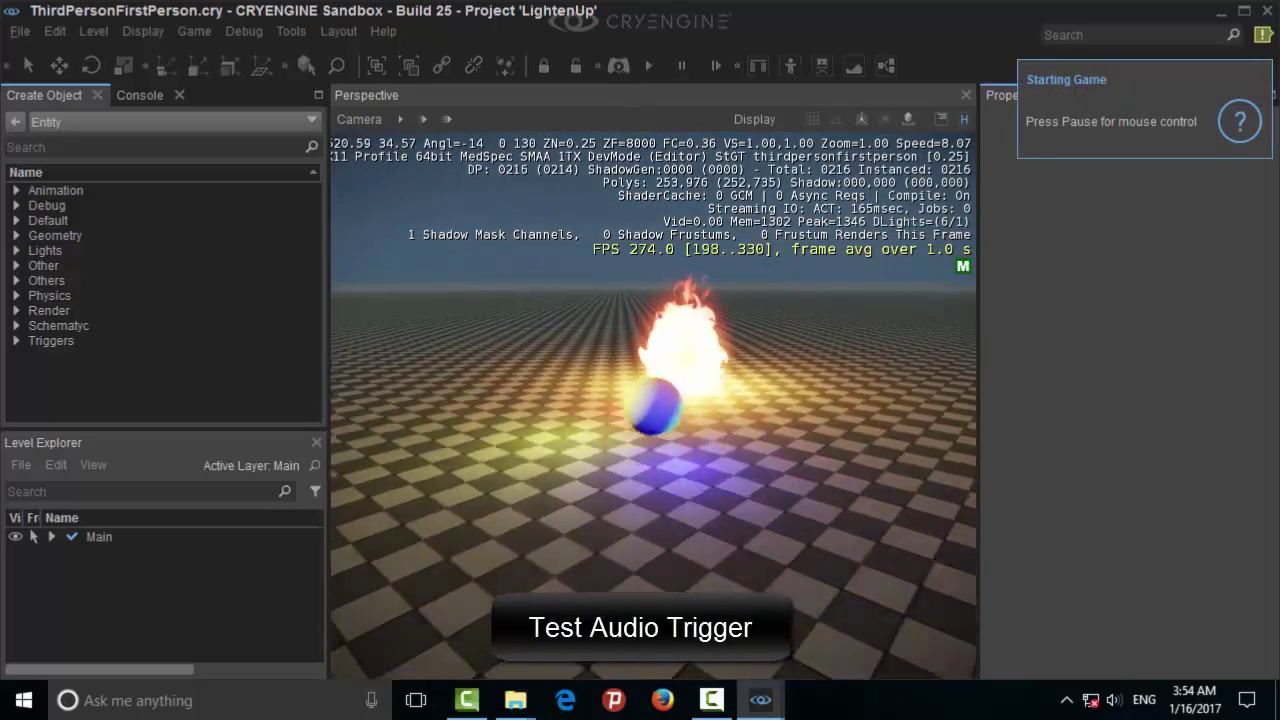